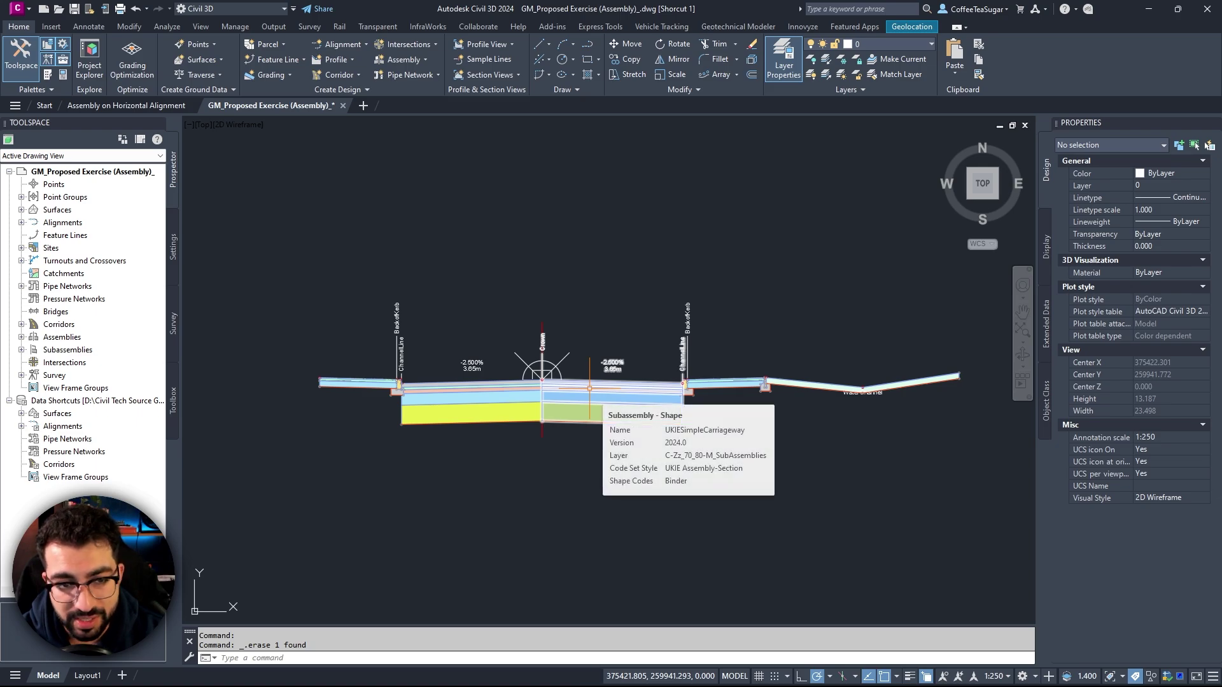
pyautogui.click(590, 388)
pyautogui.scroll(2, 489, 390)
pyautogui.press('Escape')
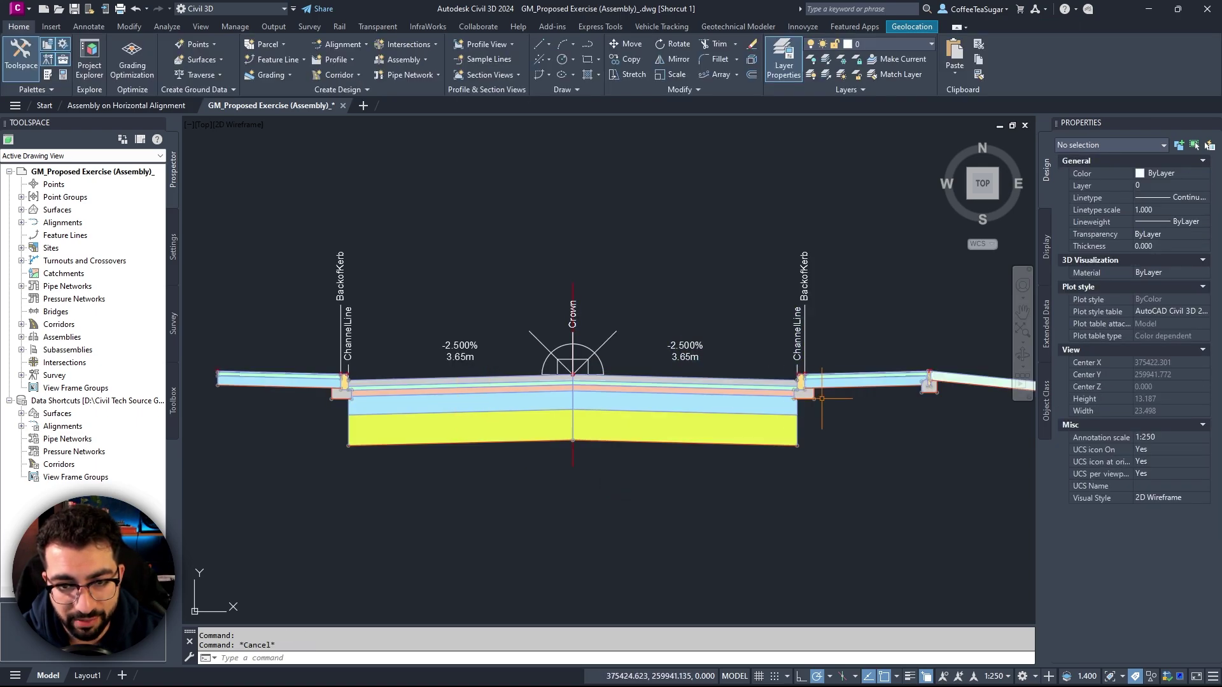
pyautogui.click(802, 383)
pyautogui.press('Escape')
pyautogui.click(866, 382)
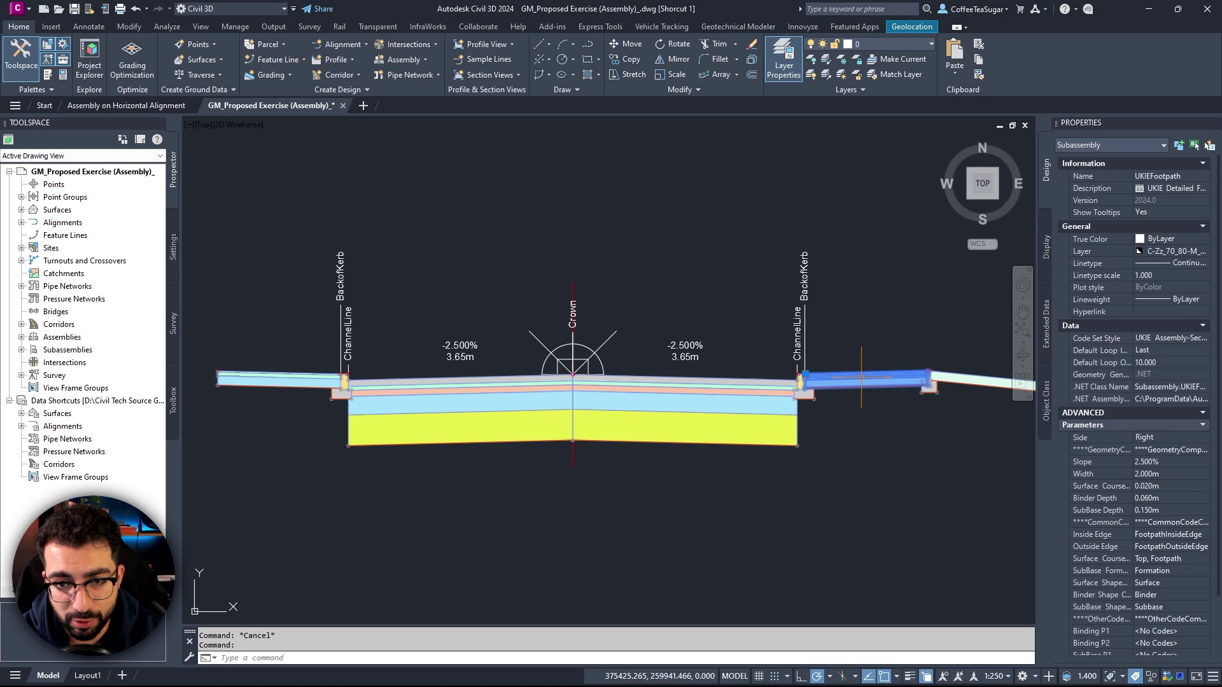
pyautogui.press('Escape')
pyautogui.moveTo(966, 408); pyautogui.dragTo(932, 441, button='middle')
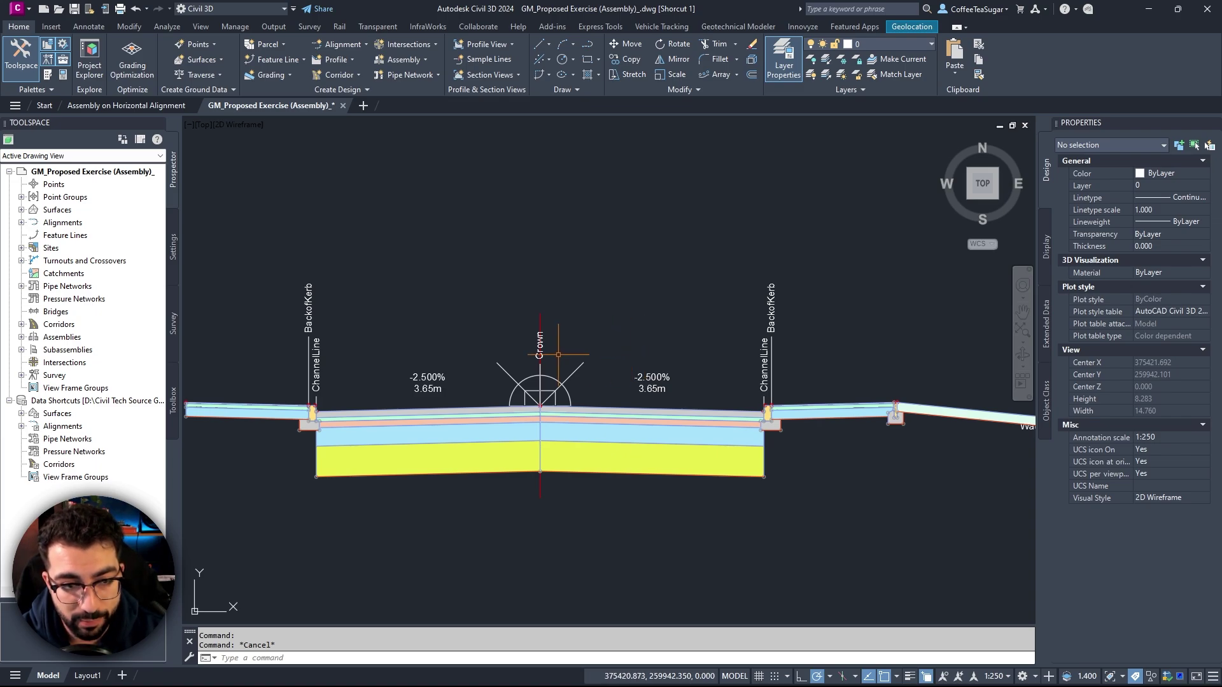
pyautogui.hotkey('alt', 'Tab')
pyautogui.click(783, 274)
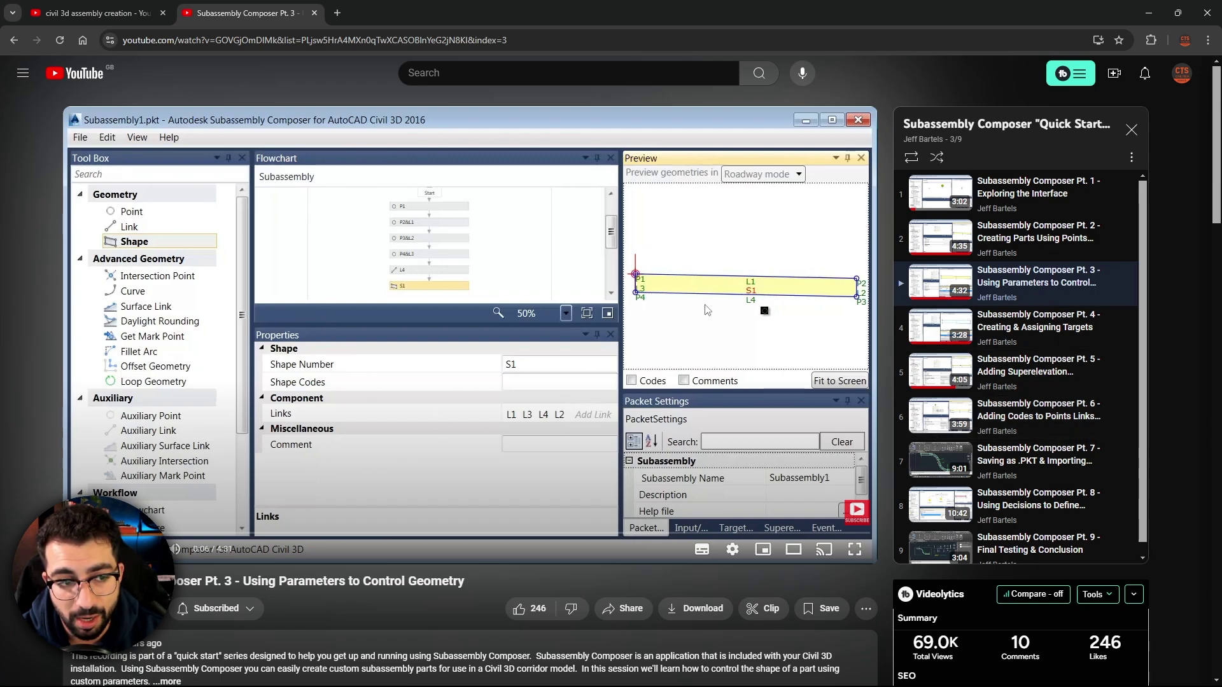
pyautogui.click(1149, 13)
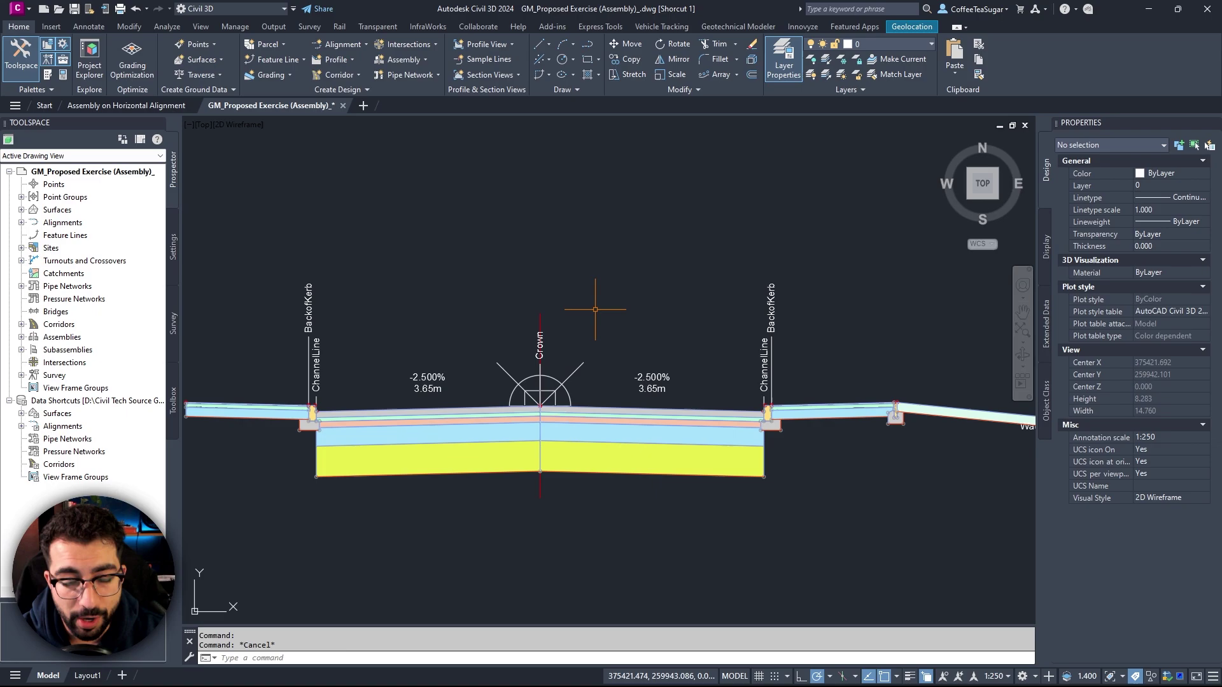
pyautogui.scroll(-2, 594, 237)
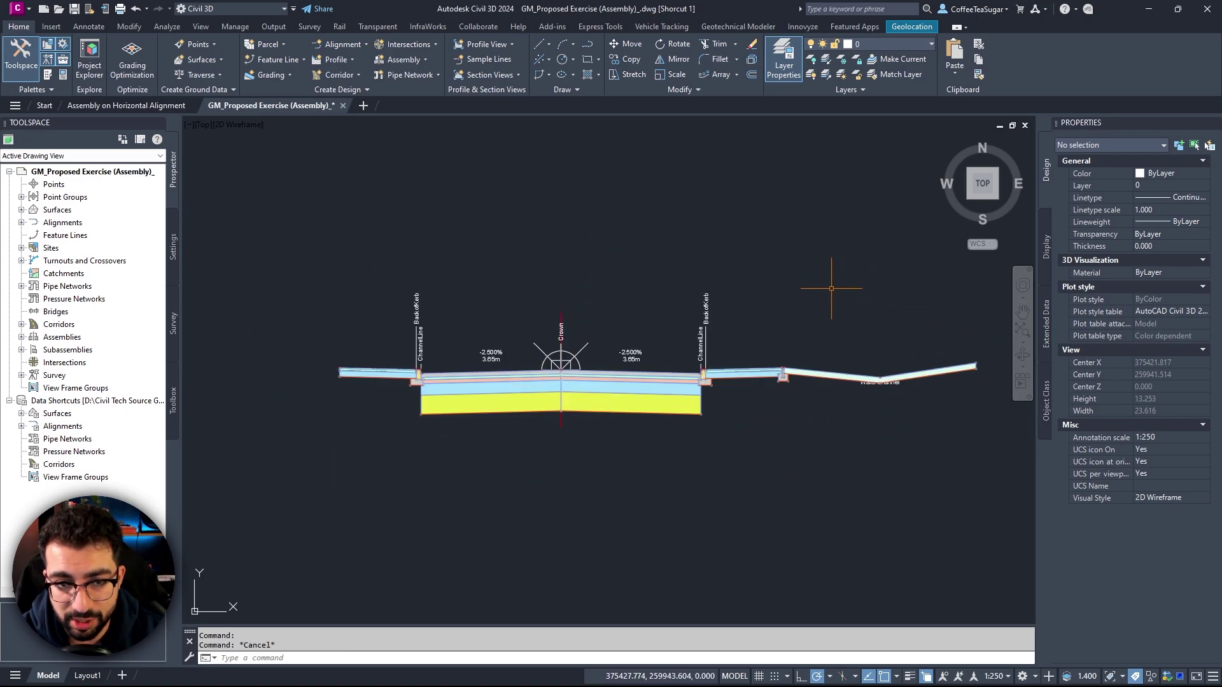
pyautogui.scroll(2, 493, 369)
pyautogui.scroll(-2, 517, 344)
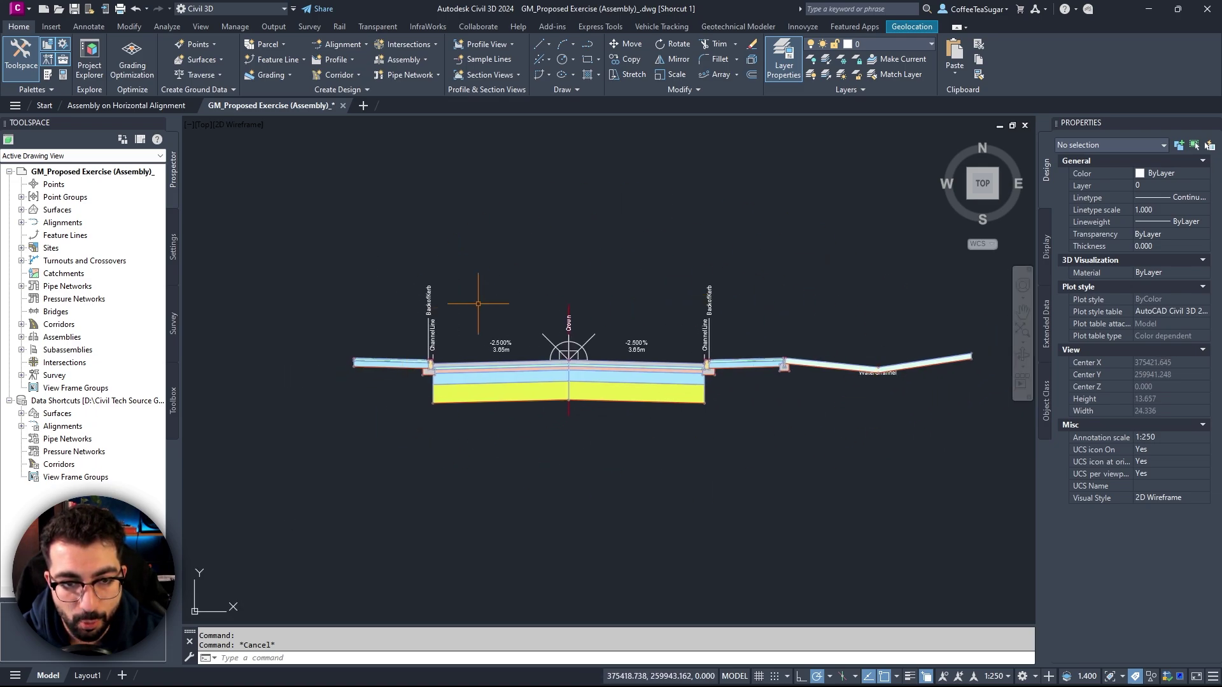
pyautogui.scroll(-10, 545, 349)
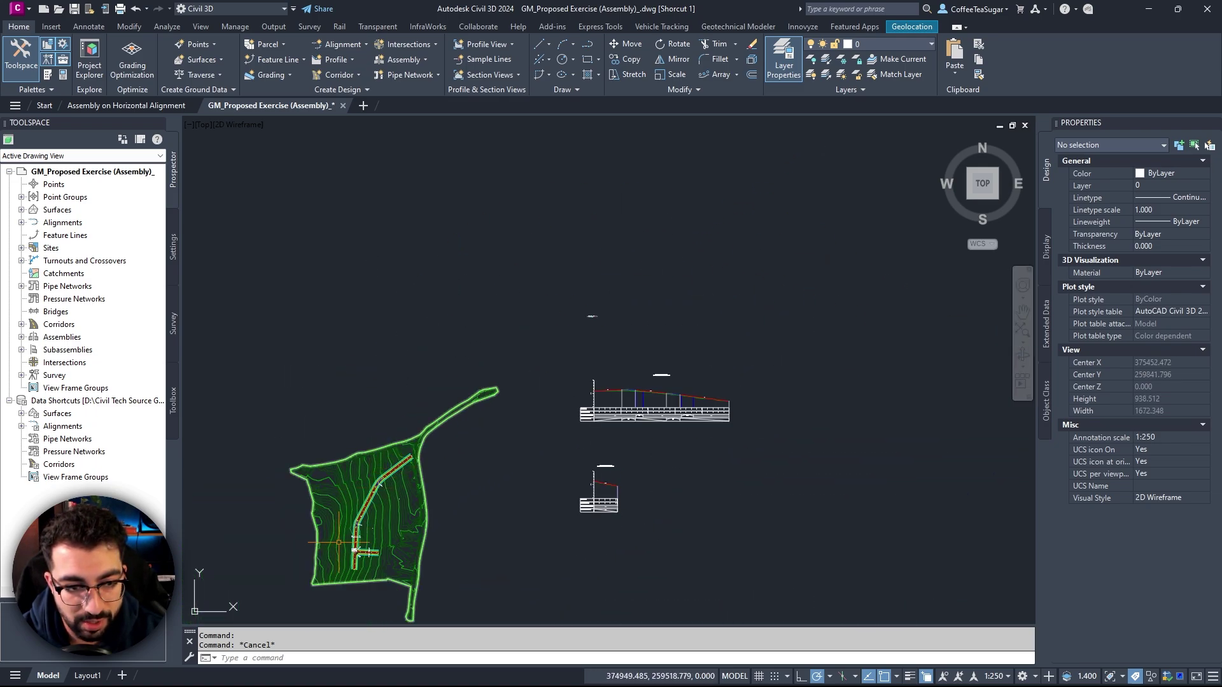
pyautogui.scroll(8, 629, 387)
pyautogui.scroll(-3, 709, 391)
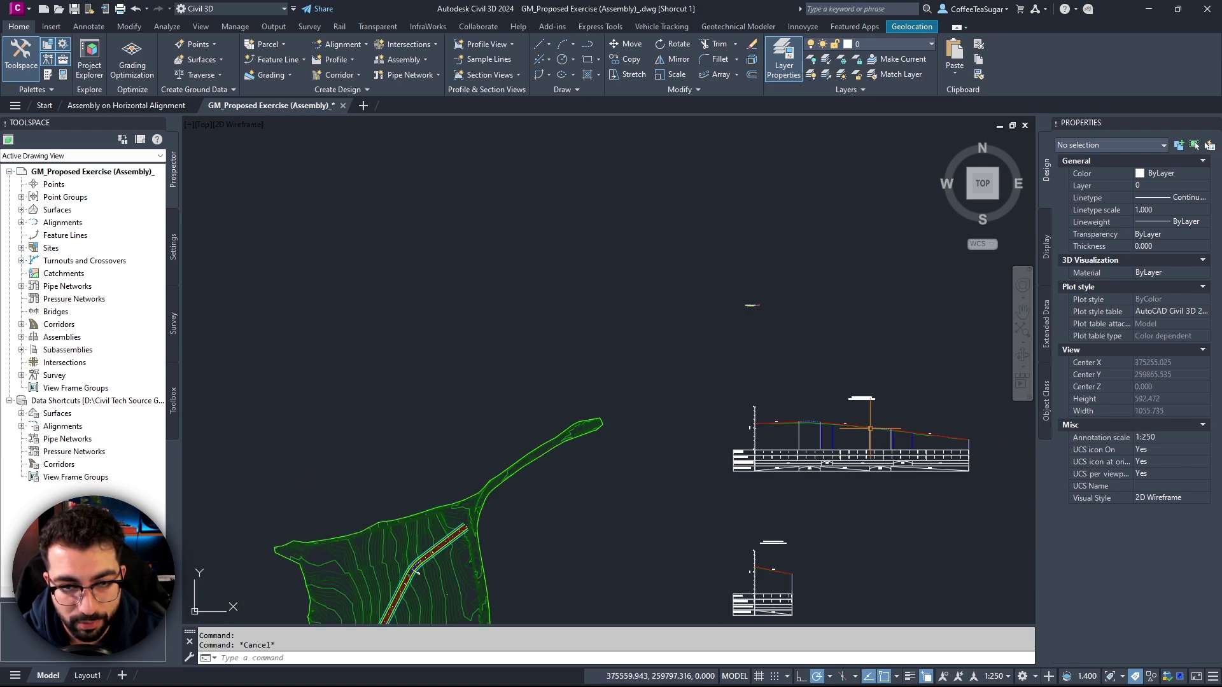
pyautogui.scroll(8, 633, 410)
pyautogui.scroll(2, 727, 349)
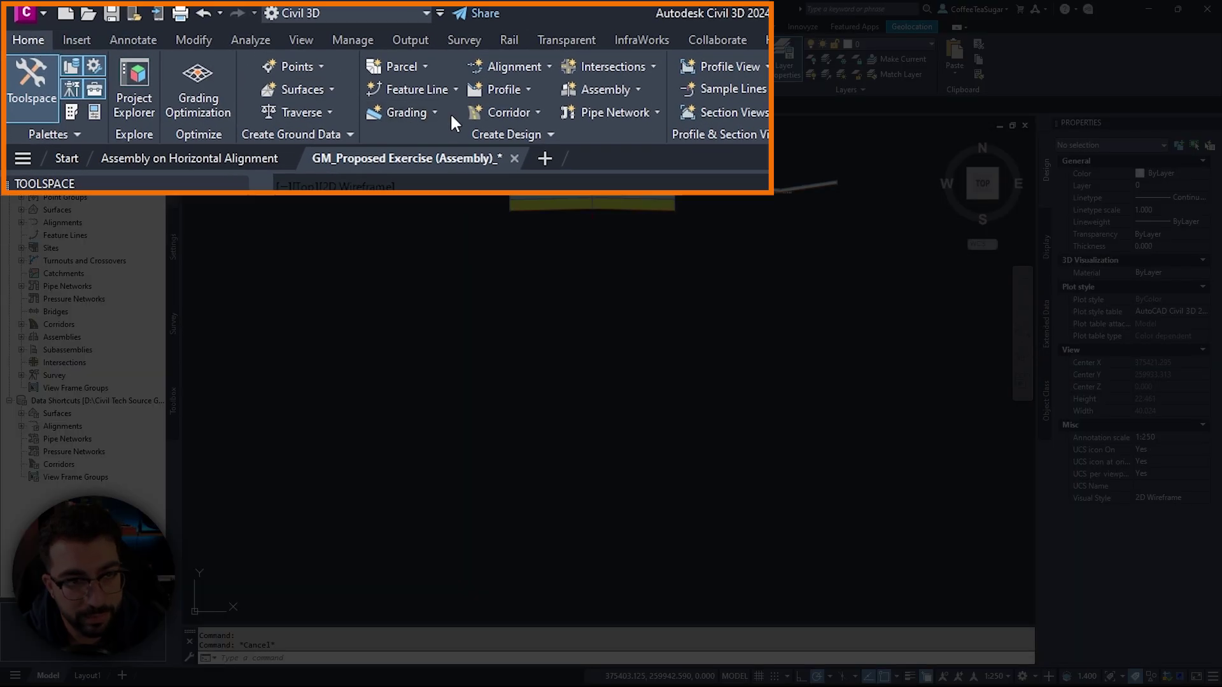
# Step: Start a new assembly from the Assembly dropdown, showing Basic style and the UKIE Assembly-Section code set
pyautogui.click(622, 89)
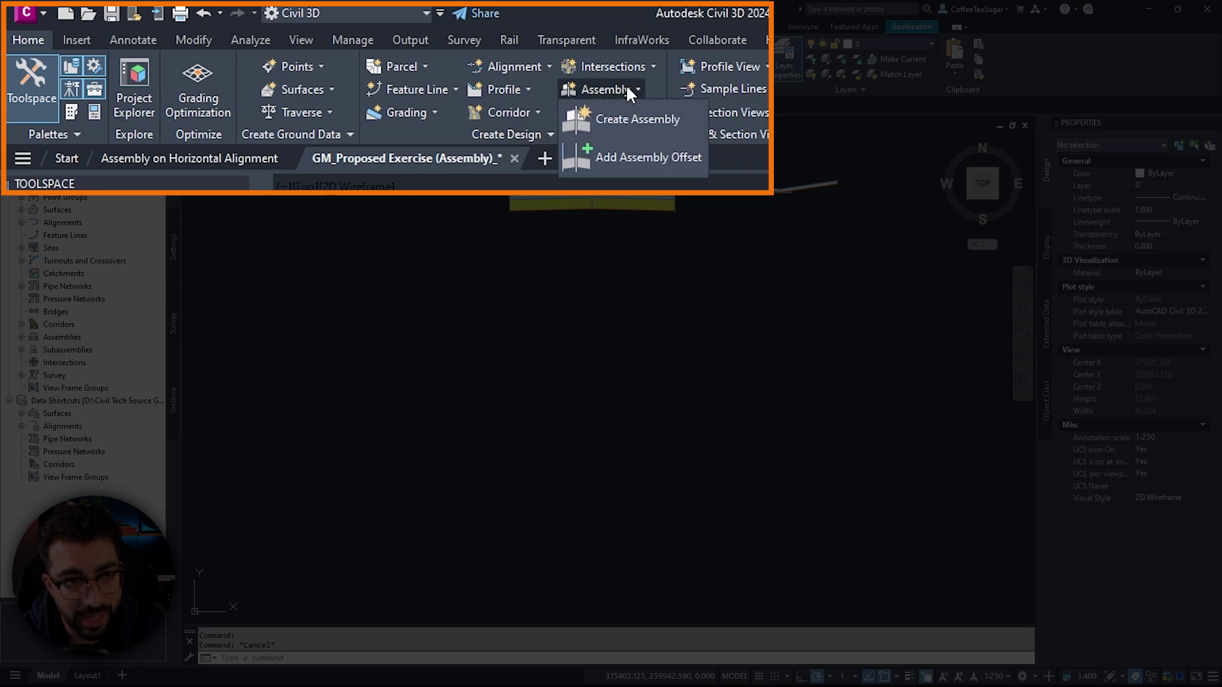
pyautogui.click(633, 126)
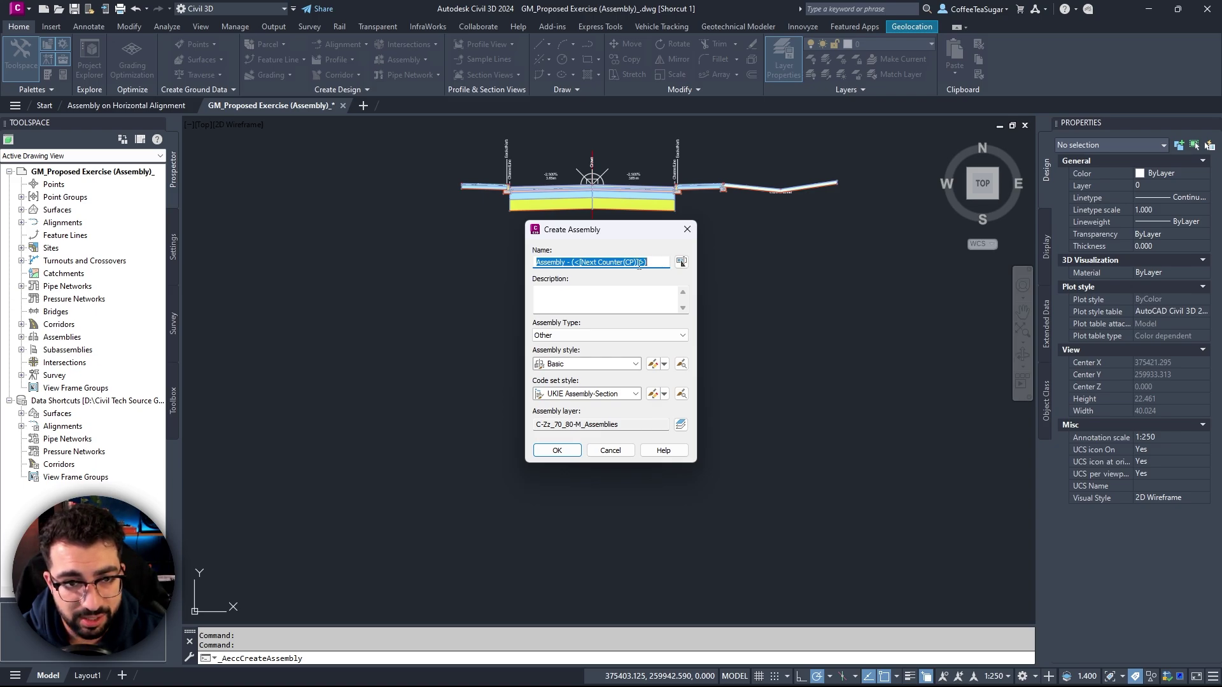
pyautogui.click(644, 294)
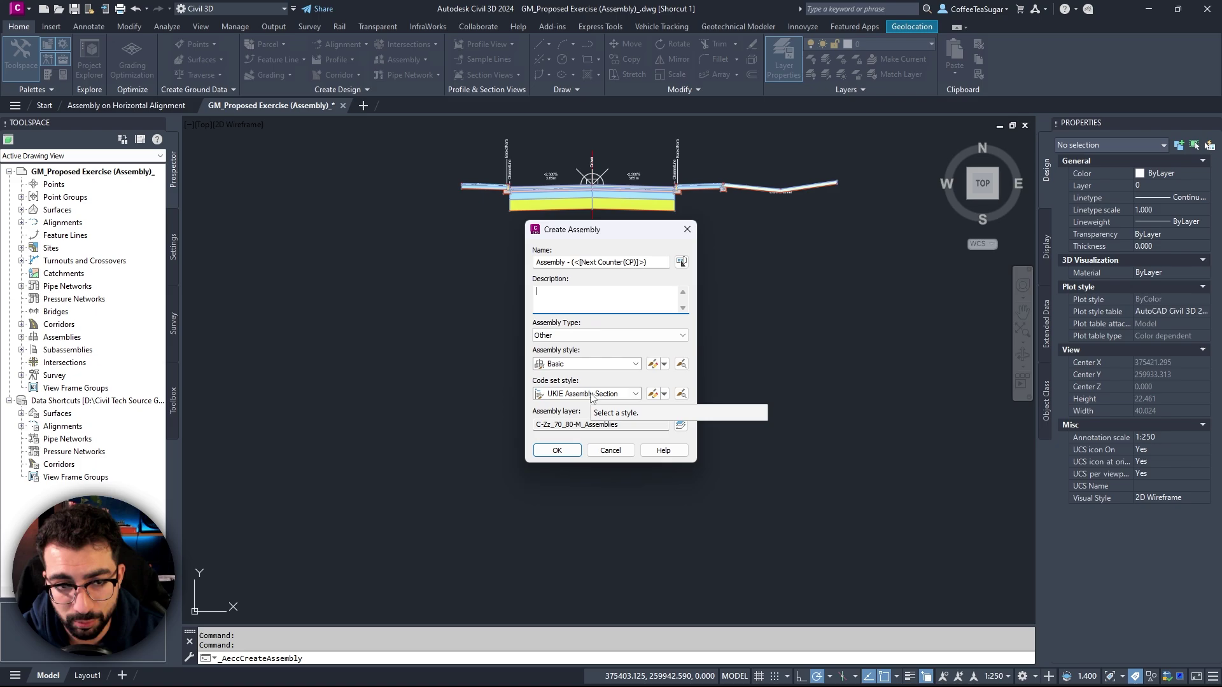
# Step: Accept the assembly settings and place its baseline just below the existing road cross-section
pyautogui.click(557, 450)
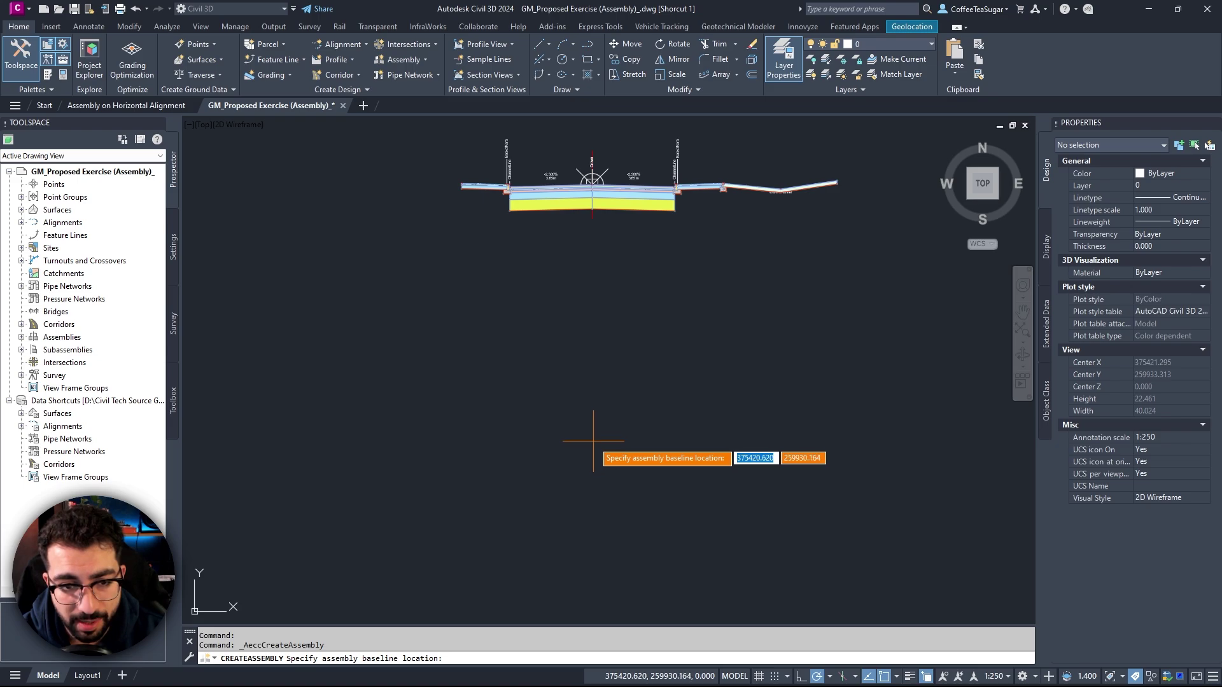
pyautogui.scroll(-3, 594, 440)
pyautogui.click(634, 473)
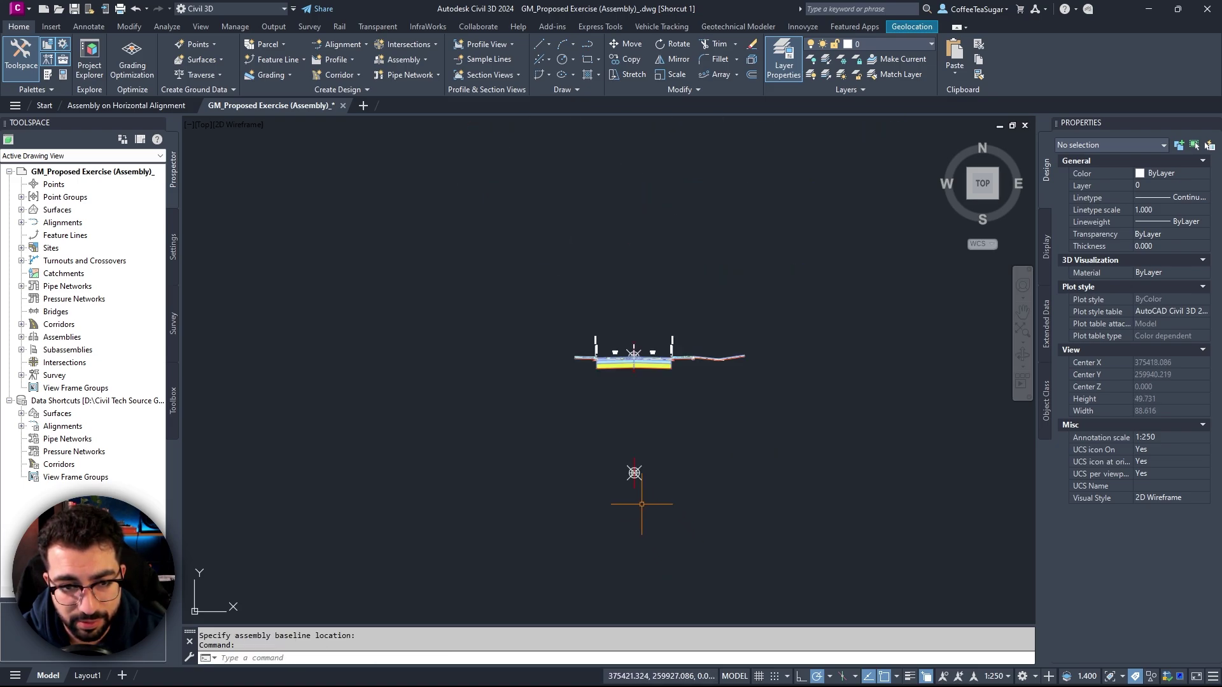
pyautogui.scroll(5, 634, 485)
pyautogui.moveTo(644, 474); pyautogui.dragTo(642, 407, button='middle')
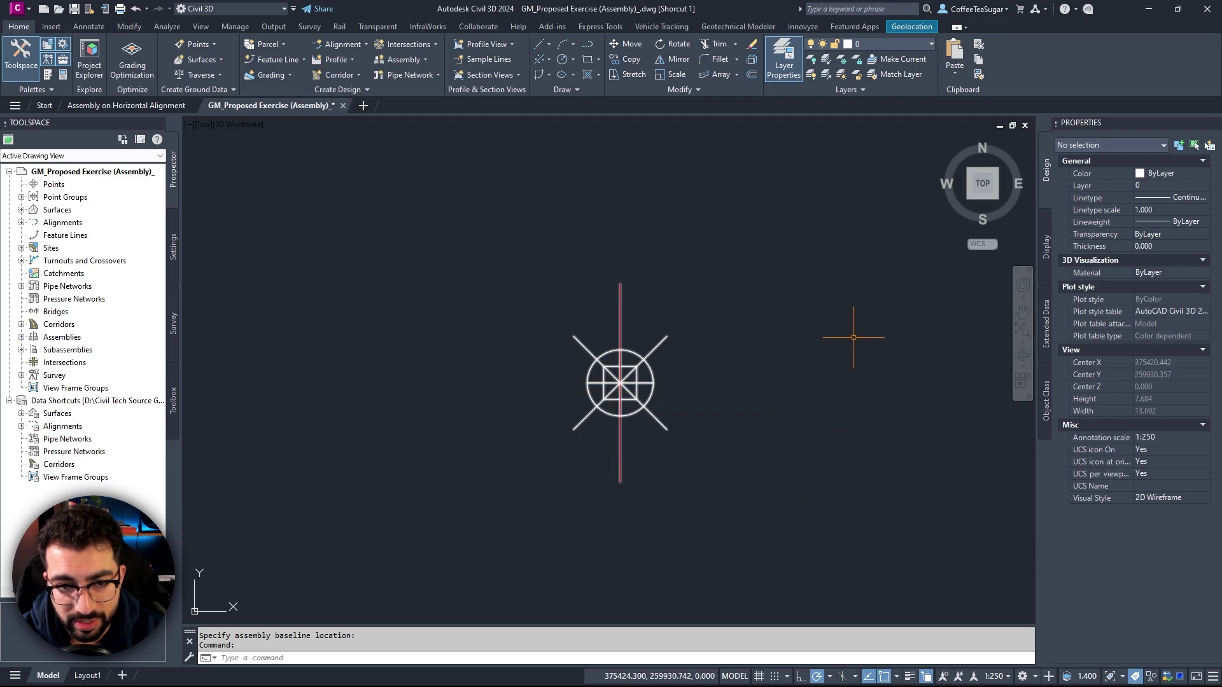
pyautogui.scroll(-4, 831, 364)
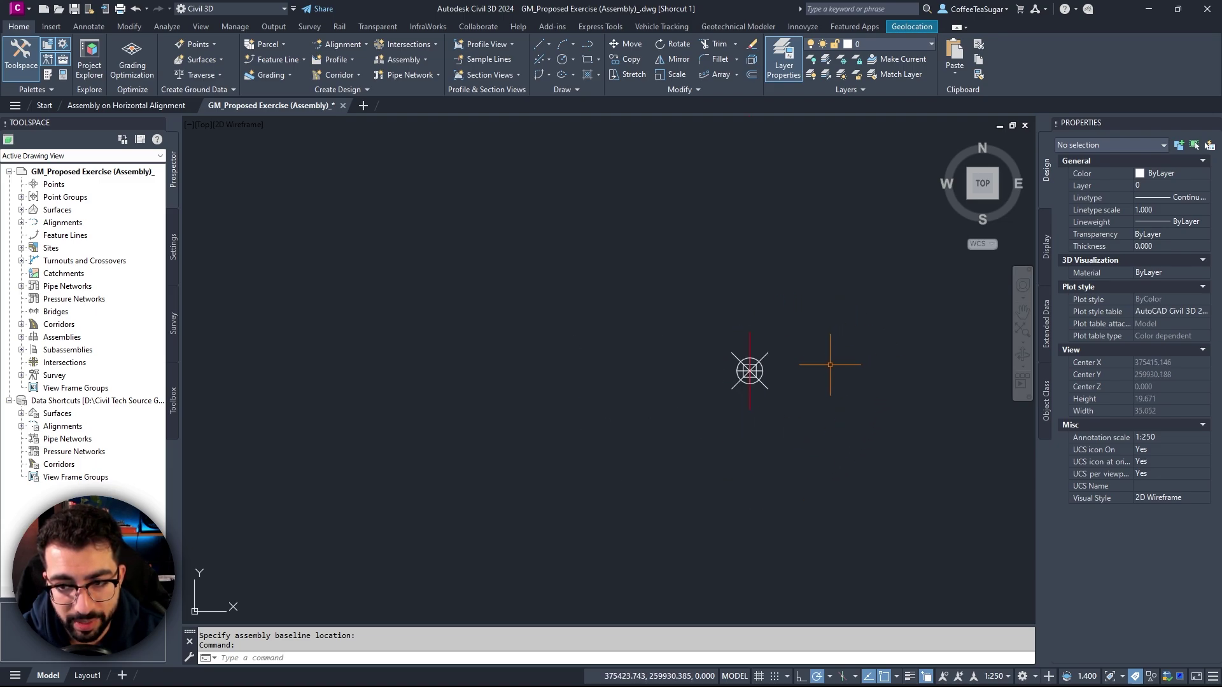
pyautogui.scroll(-12, 799, 373)
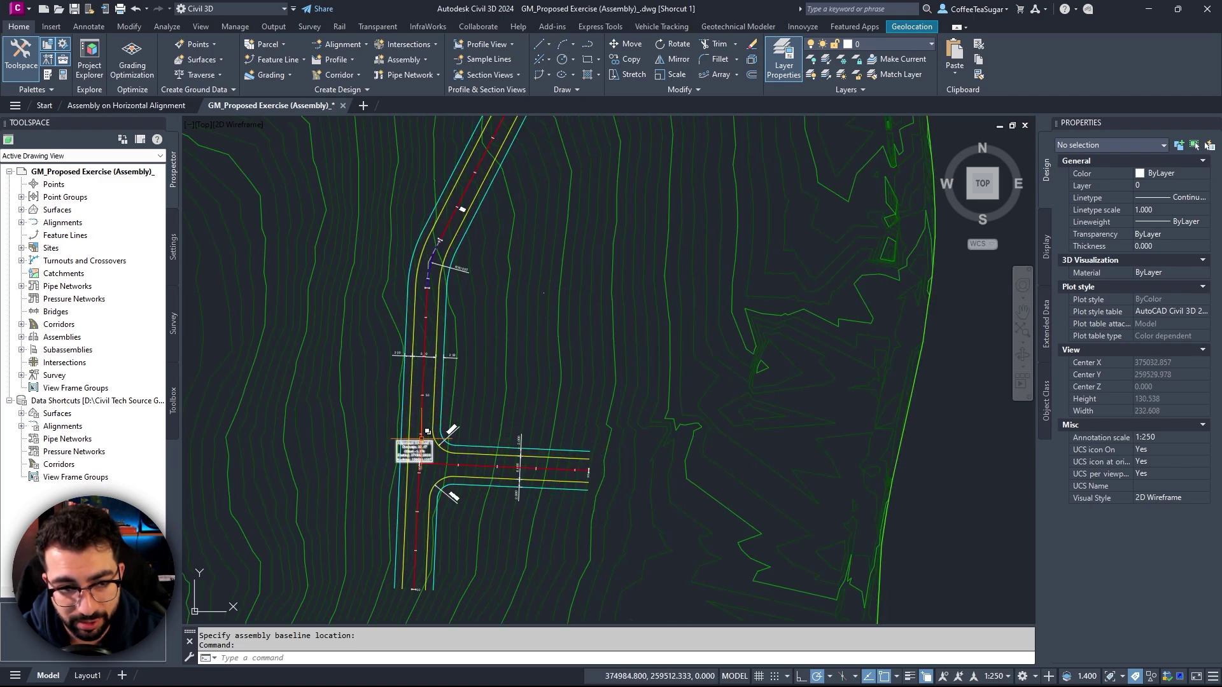
pyautogui.scroll(-8, 419, 439)
pyautogui.scroll(12, 584, 280)
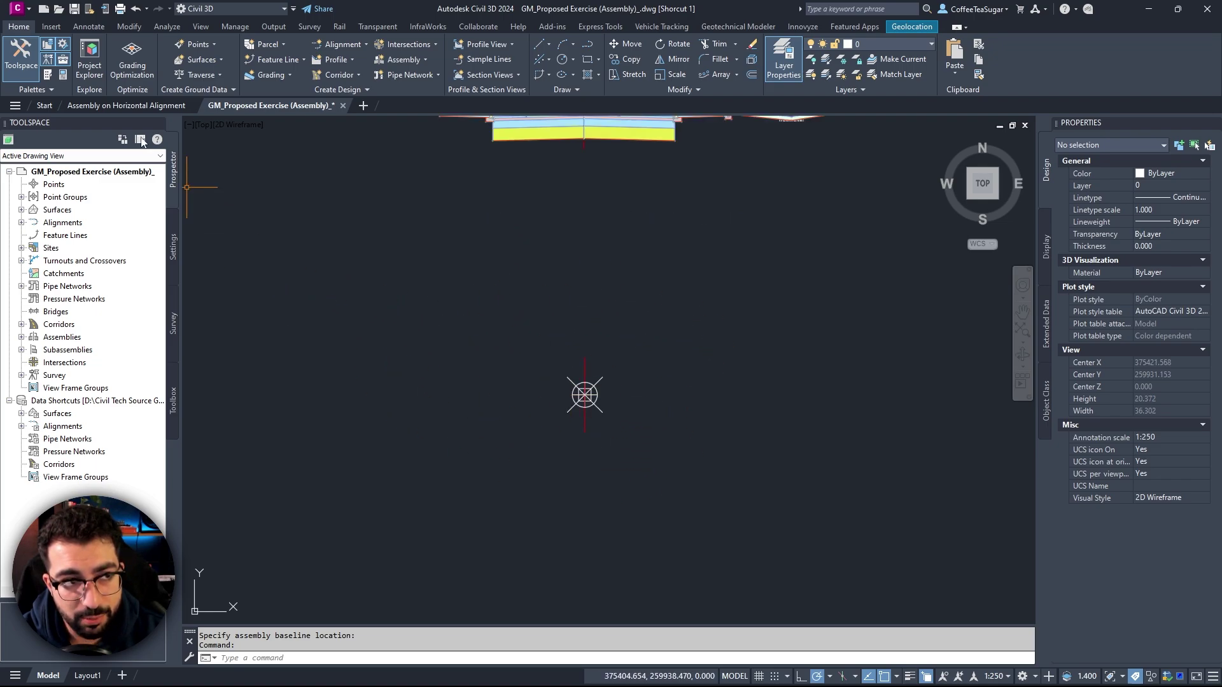
# Step: Open the subassembly tool palettes and switch palette sets via the palette-group list
pyautogui.click(48, 76)
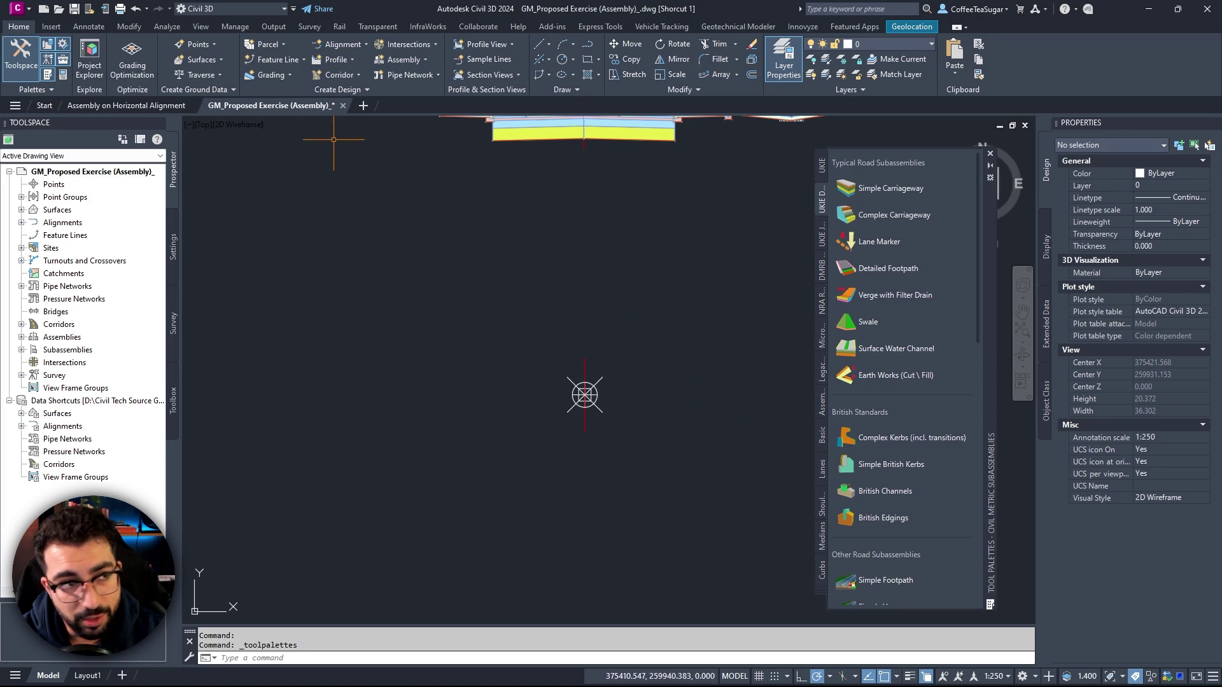
pyautogui.click(49, 75)
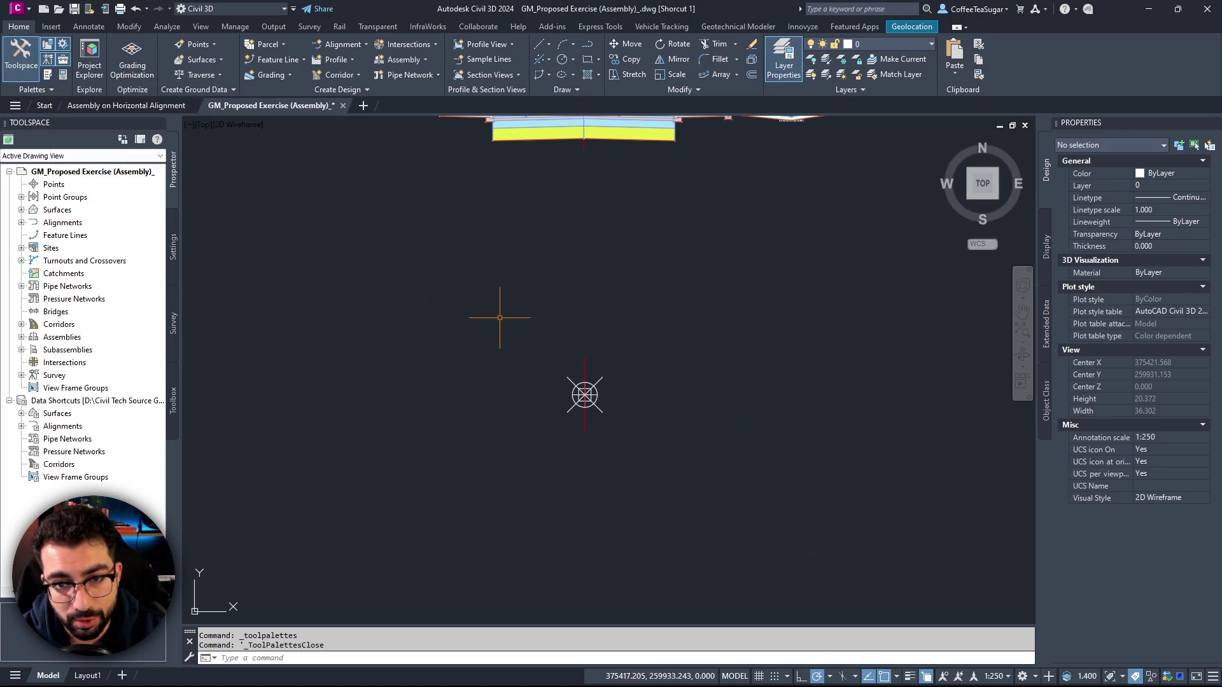
pyautogui.hotkey('ctrl', '3')
pyautogui.click(826, 595)
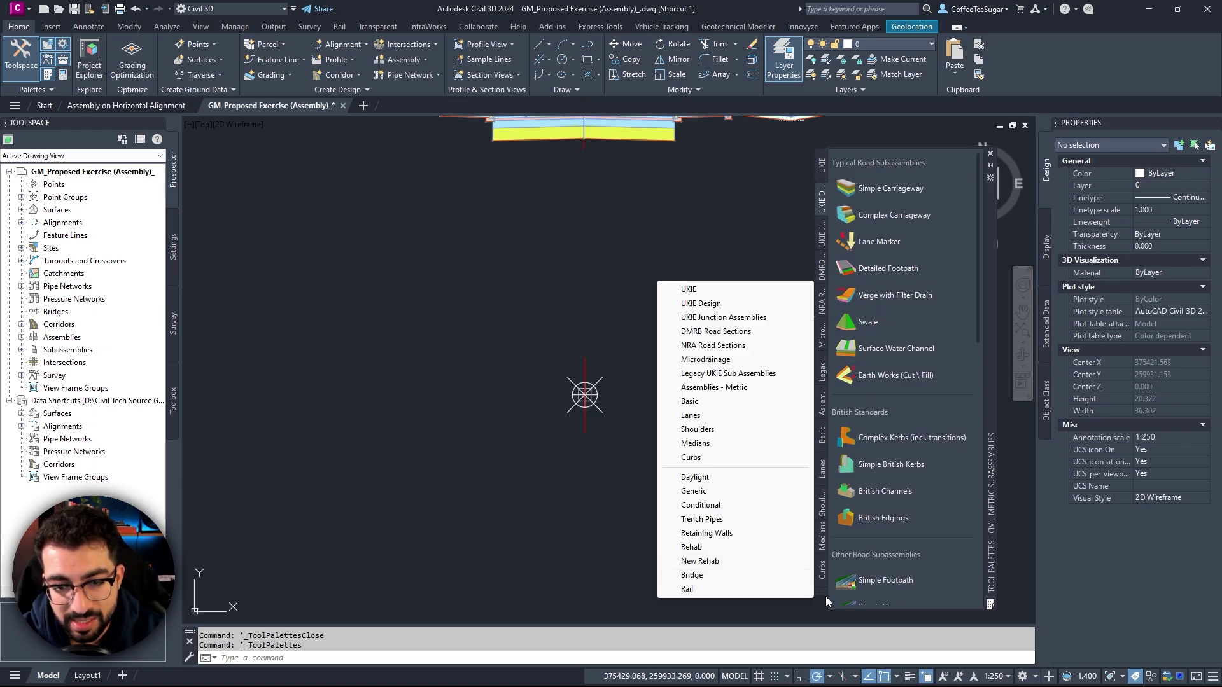
pyautogui.click(819, 590)
pyautogui.click(819, 590)
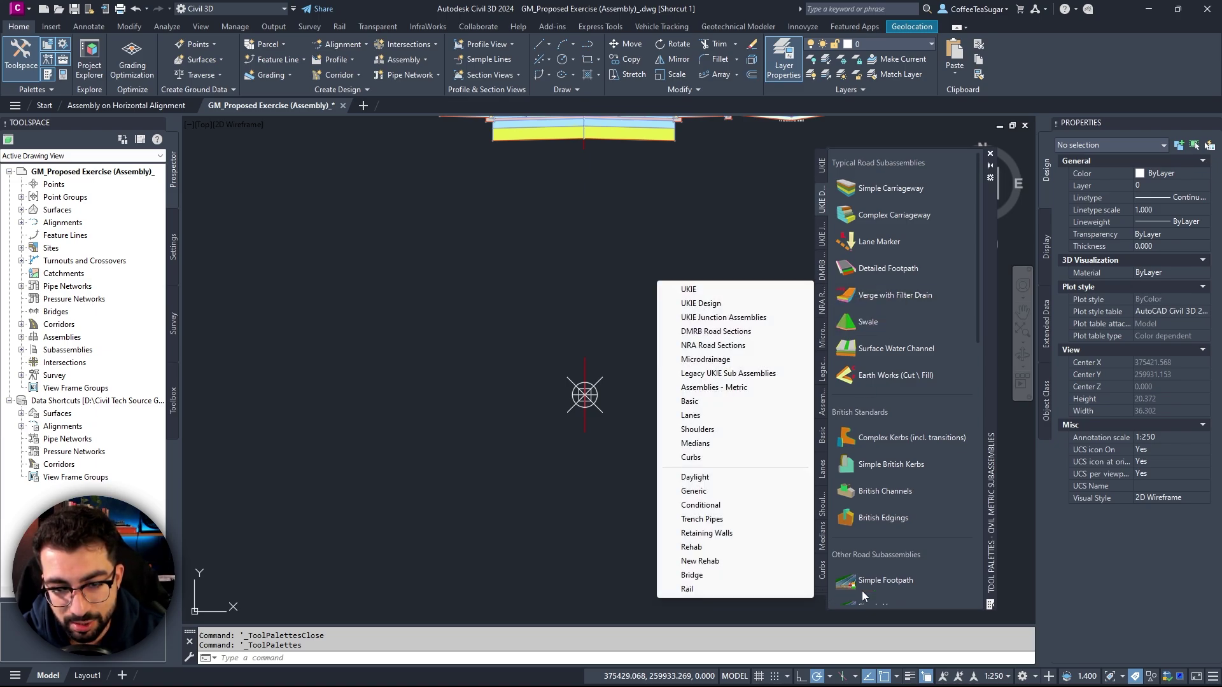
pyautogui.click(986, 578)
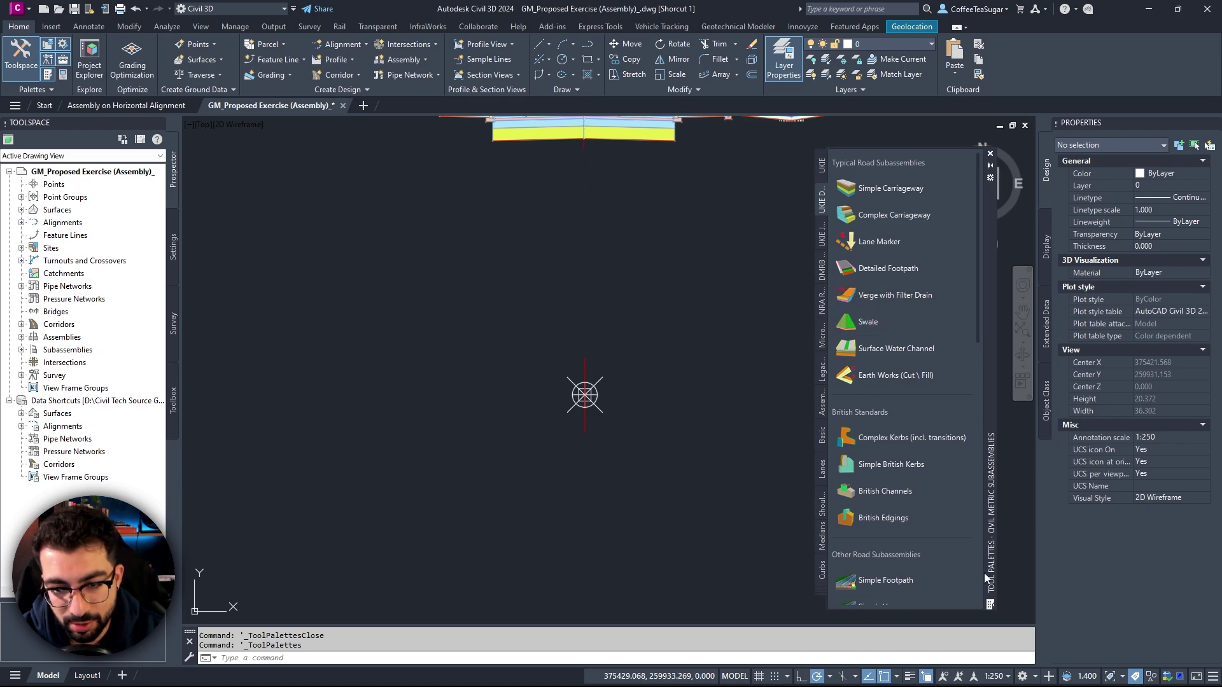
pyautogui.click(824, 591)
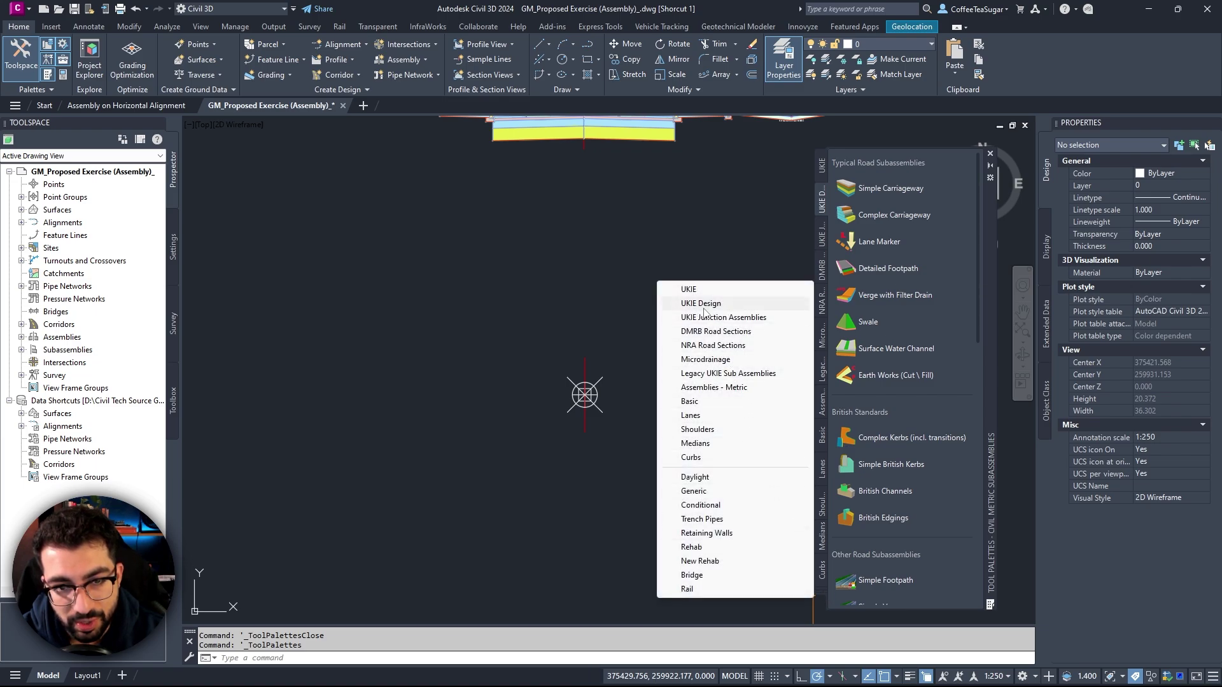
pyautogui.click(690, 402)
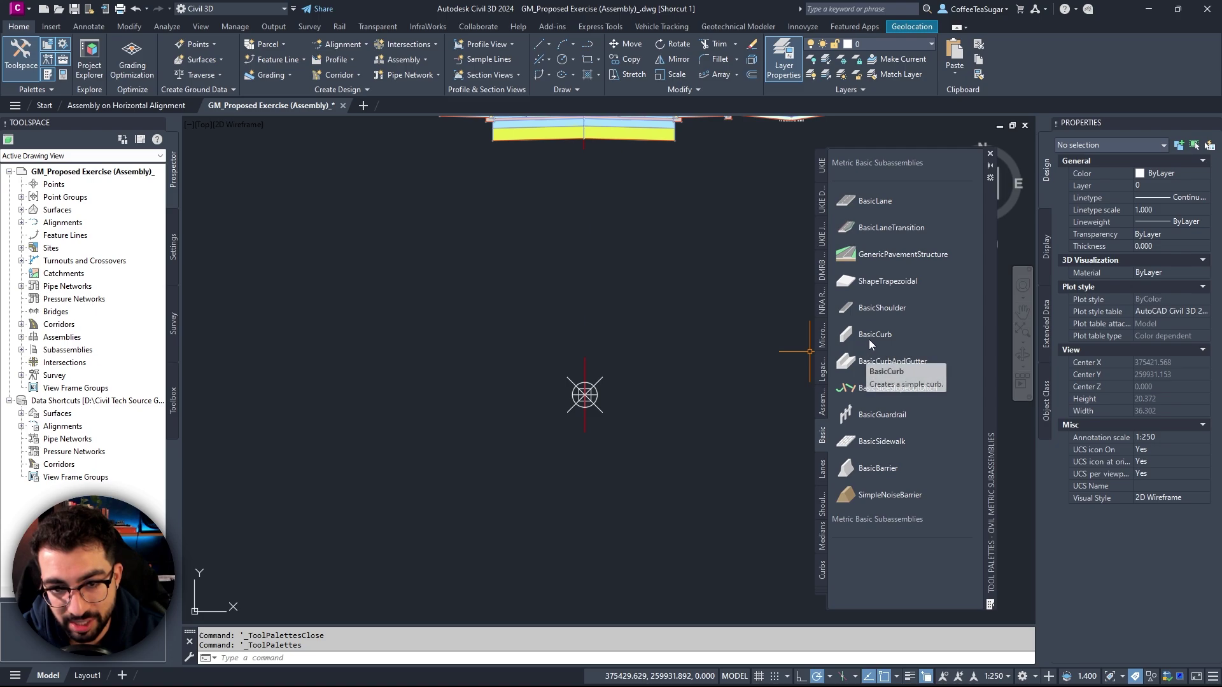
pyautogui.click(819, 591)
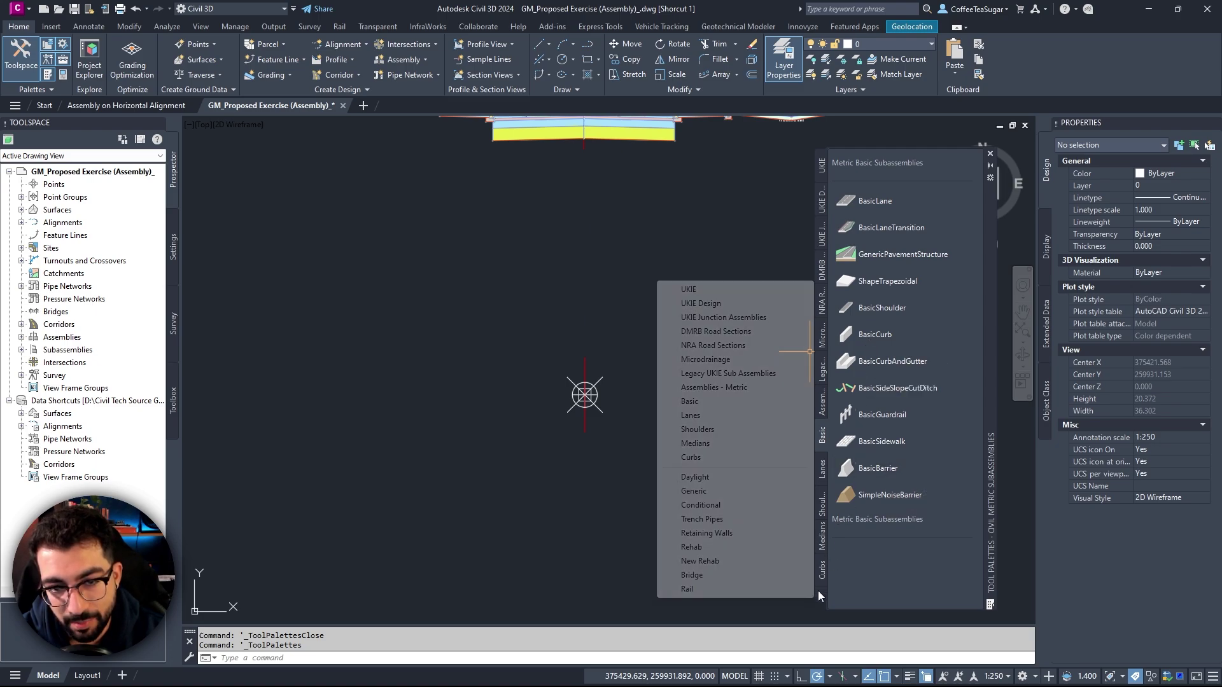
# Step: Add 3.65 m Simple Carriageway lanes to the left and right of the baseline
pyautogui.click(709, 308)
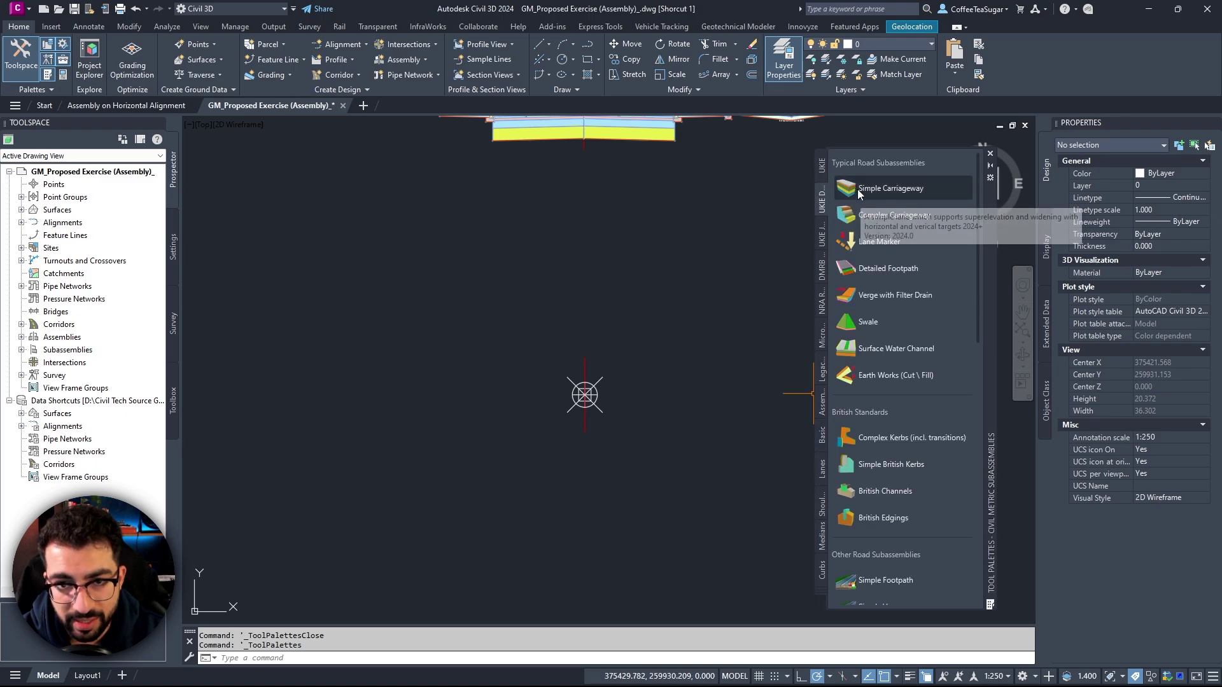
pyautogui.click(857, 190)
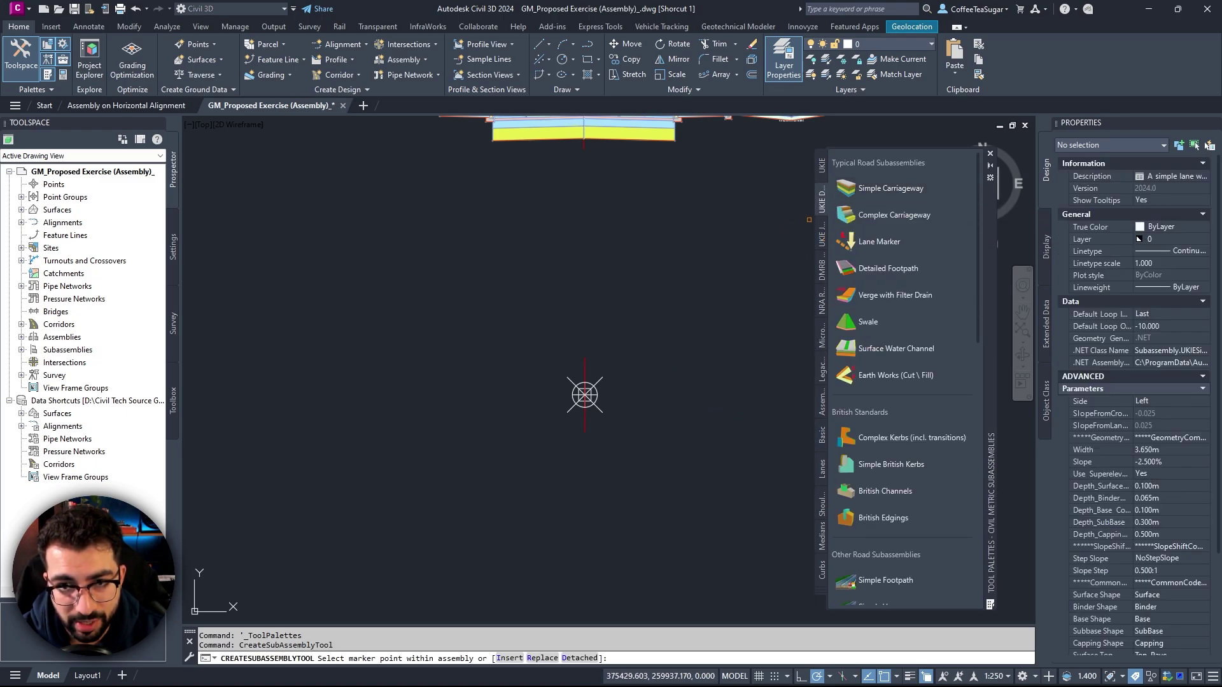
pyautogui.scroll(4, 576, 395)
pyautogui.click(556, 390)
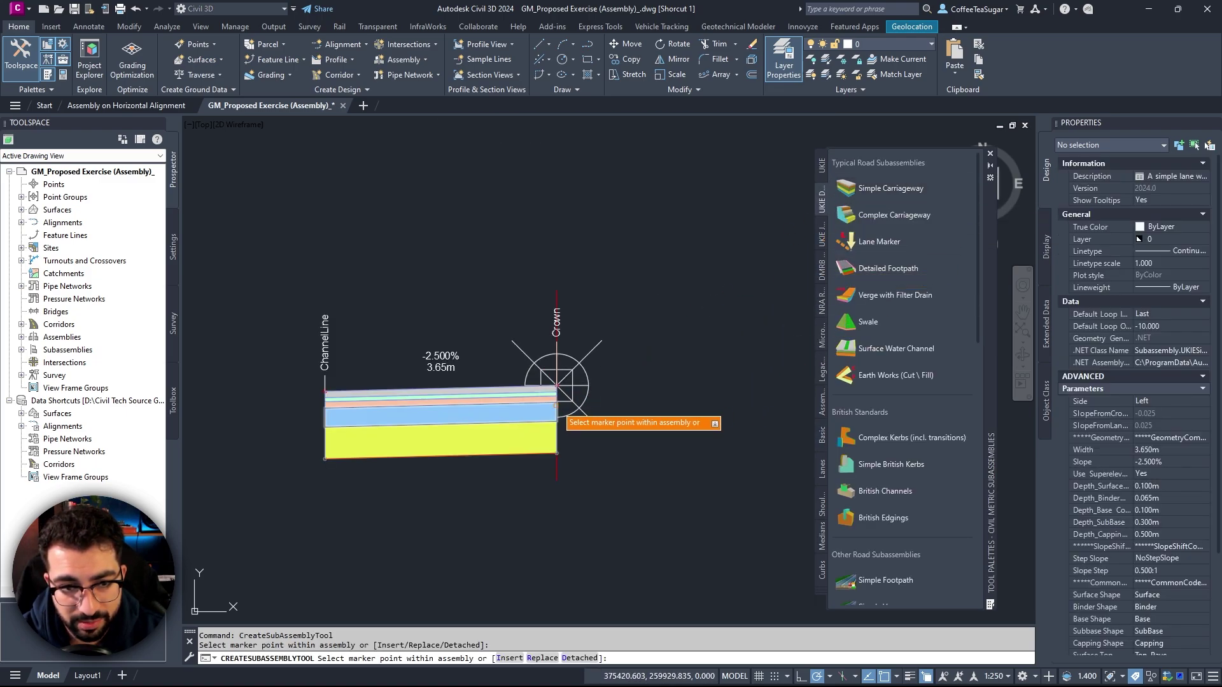
pyautogui.click(555, 396)
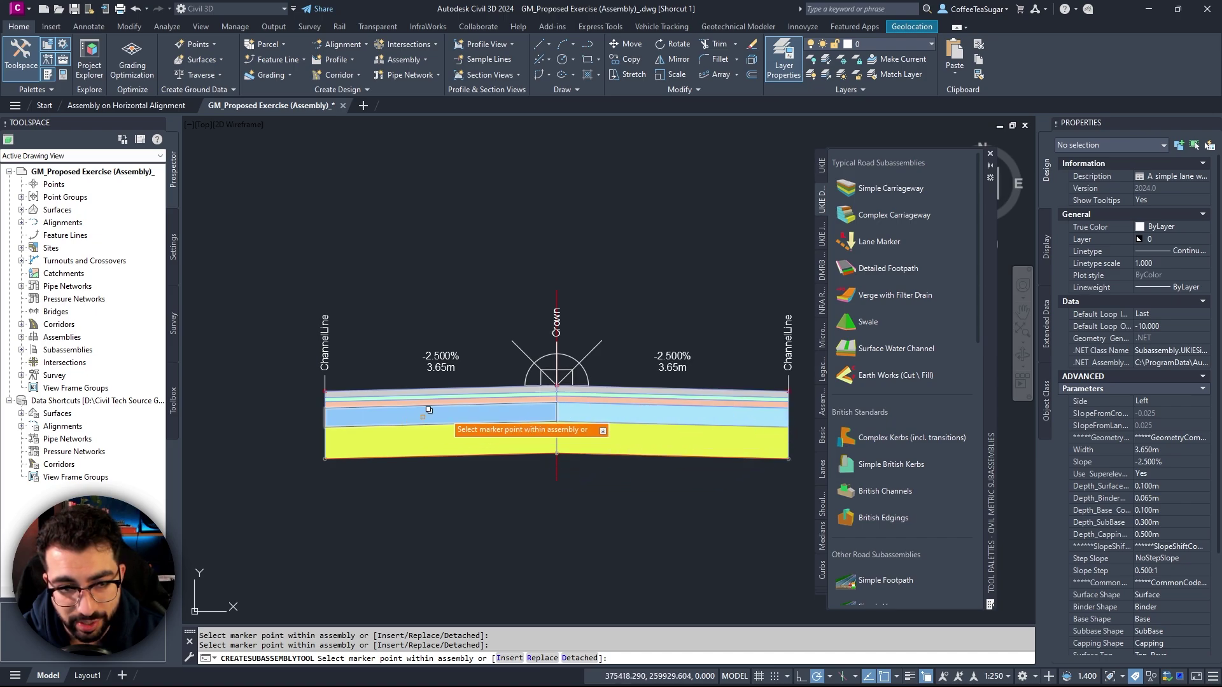
pyautogui.scroll(-2, 550, 315)
pyautogui.press('Escape')
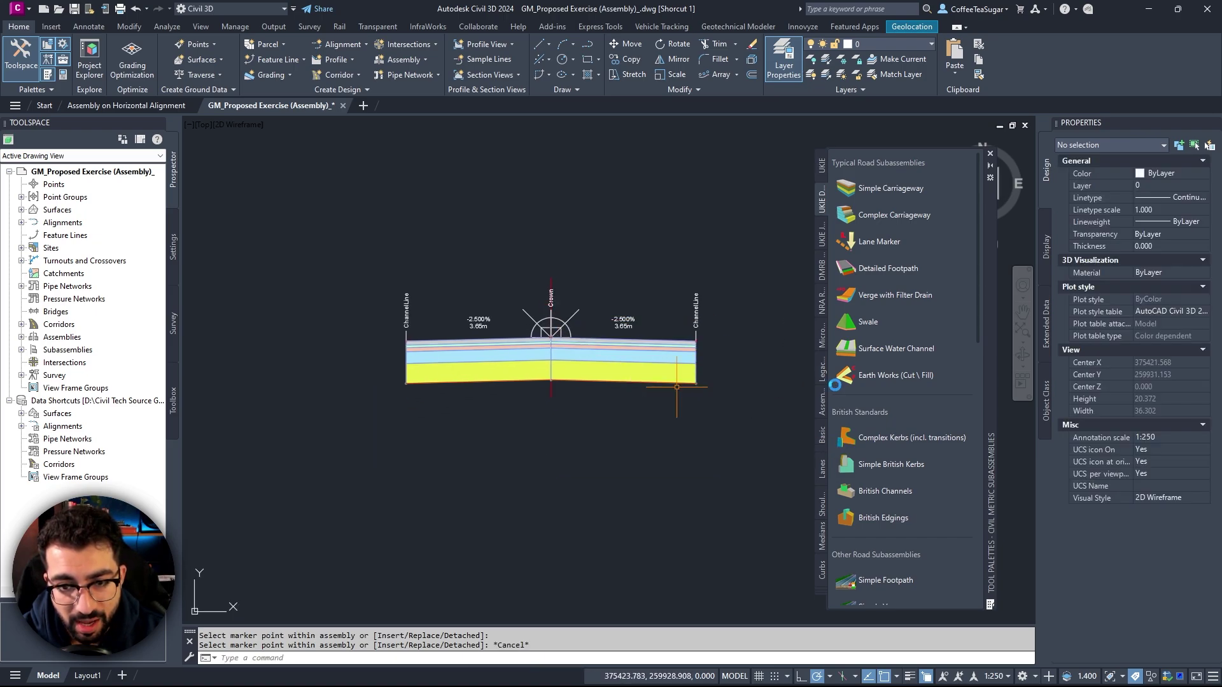
# Step: Attach Simple British Kerbs at the carriageway channel lines
pyautogui.click(885, 466)
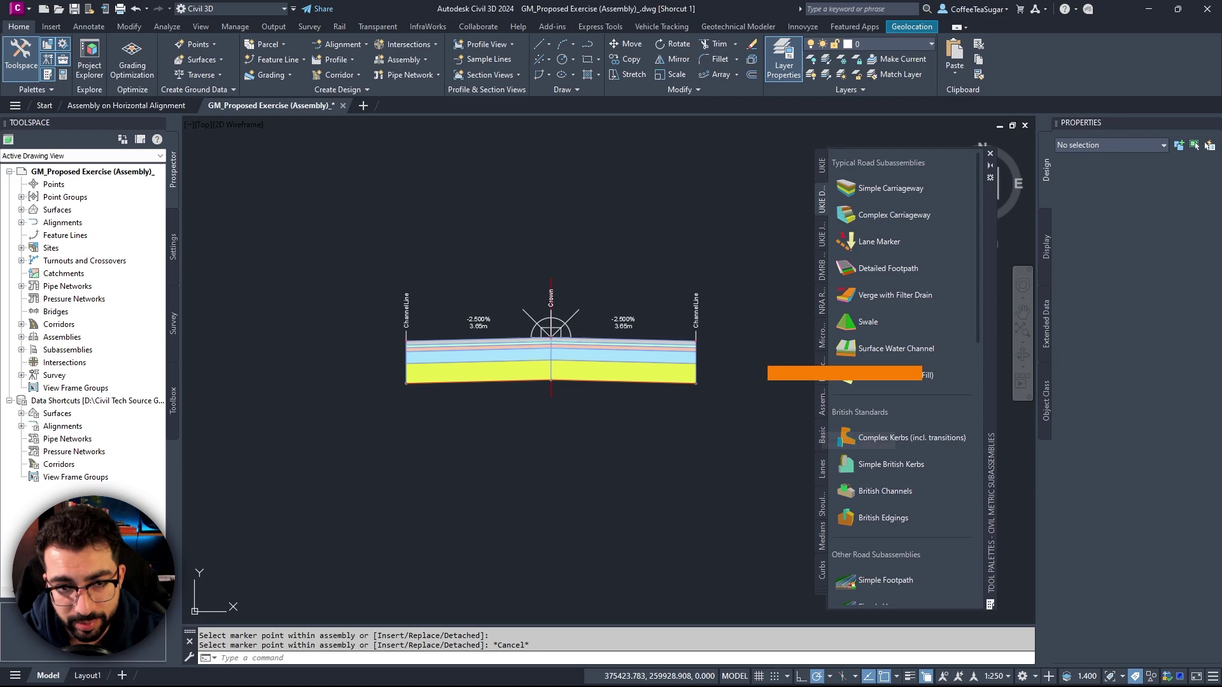
pyautogui.scroll(6, 697, 354)
pyautogui.scroll(-6, 621, 368)
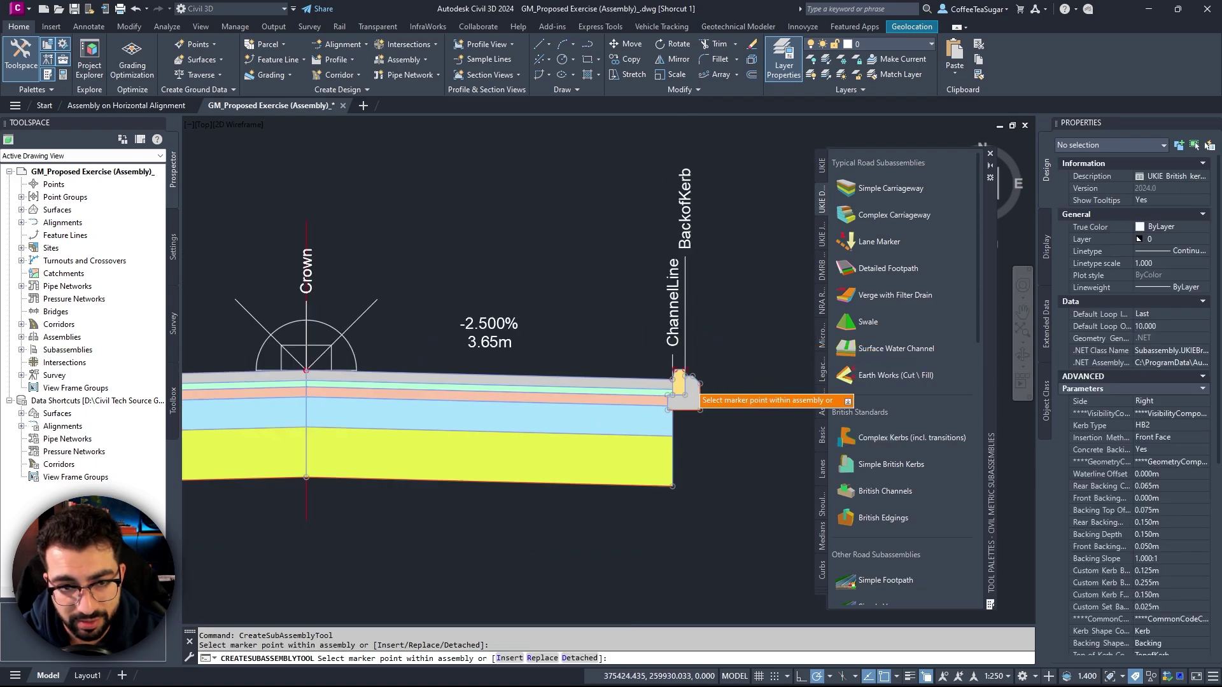
pyautogui.scroll(7, 517, 379)
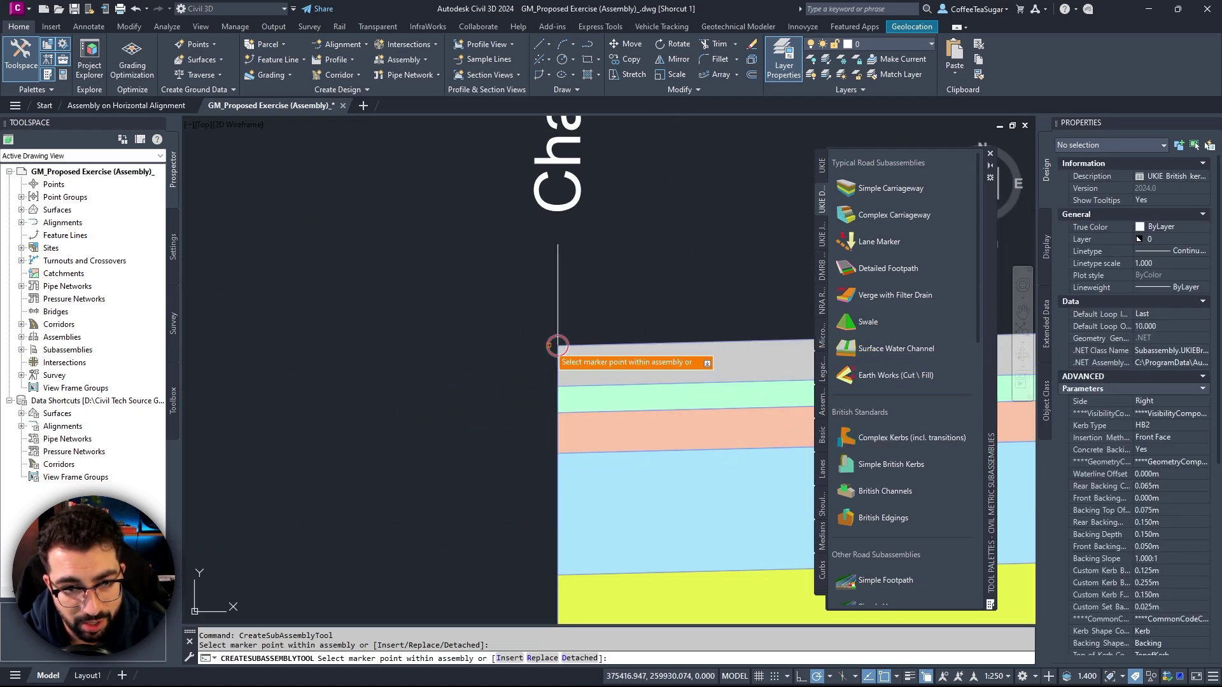
pyautogui.click(558, 345)
pyautogui.press('Escape')
pyautogui.scroll(-6, 261, 414)
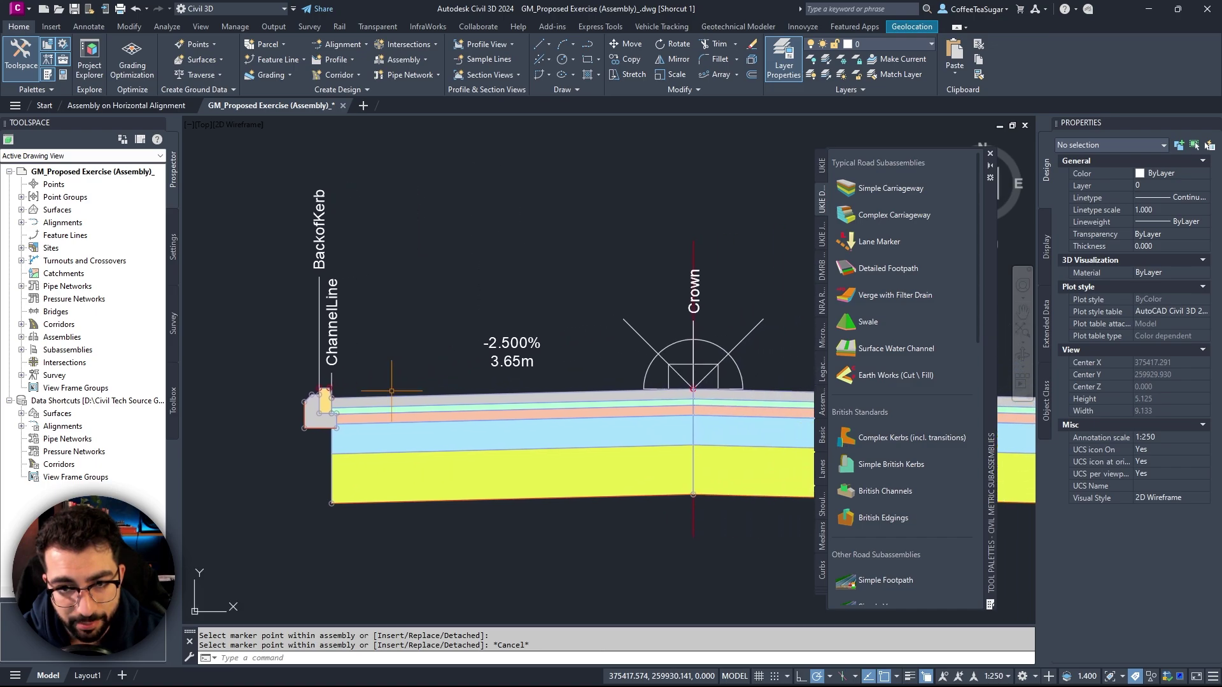
# Step: Add Detailed Footpath subassemblies behind the kerbs
pyautogui.click(888, 269)
pyautogui.scroll(-6, 474, 337)
pyautogui.scroll(8, 612, 350)
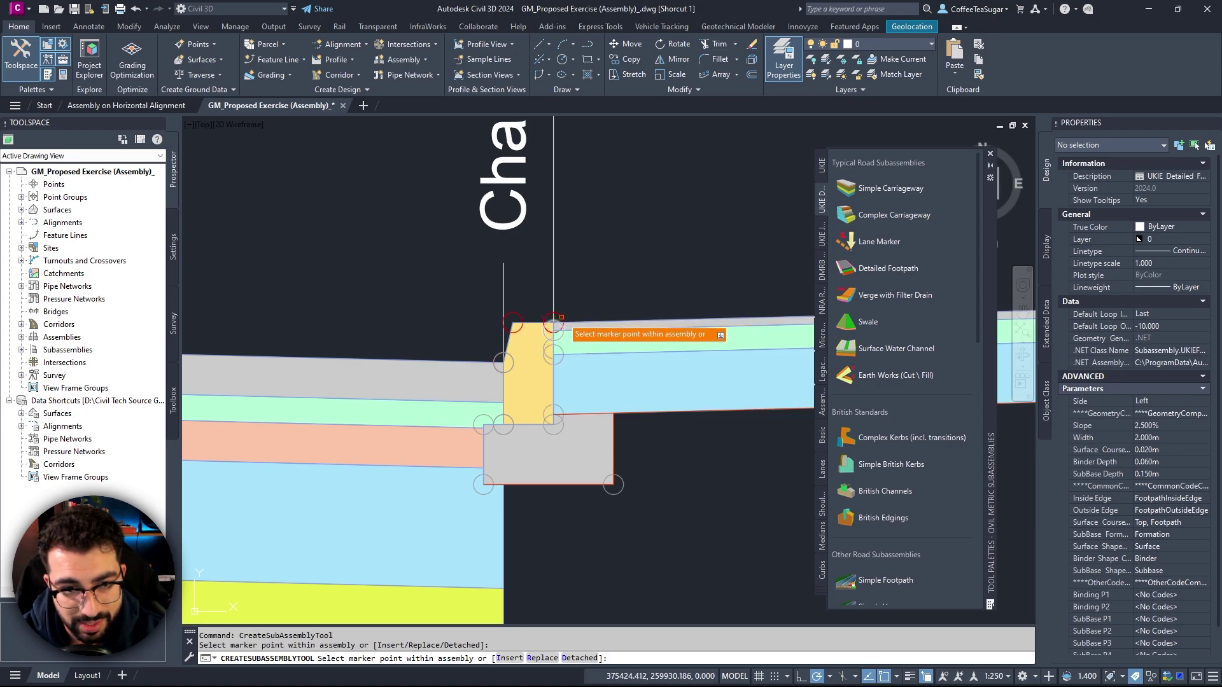
pyautogui.scroll(-6, 554, 324)
pyautogui.scroll(6, 425, 327)
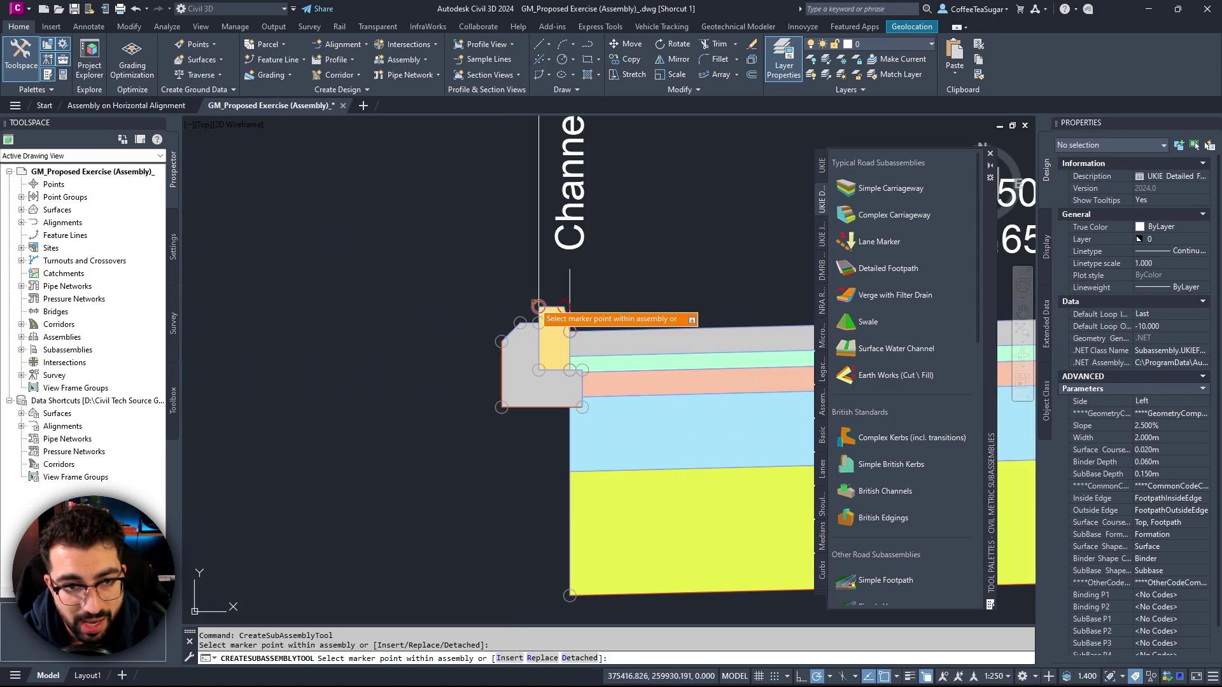
pyautogui.press('Escape')
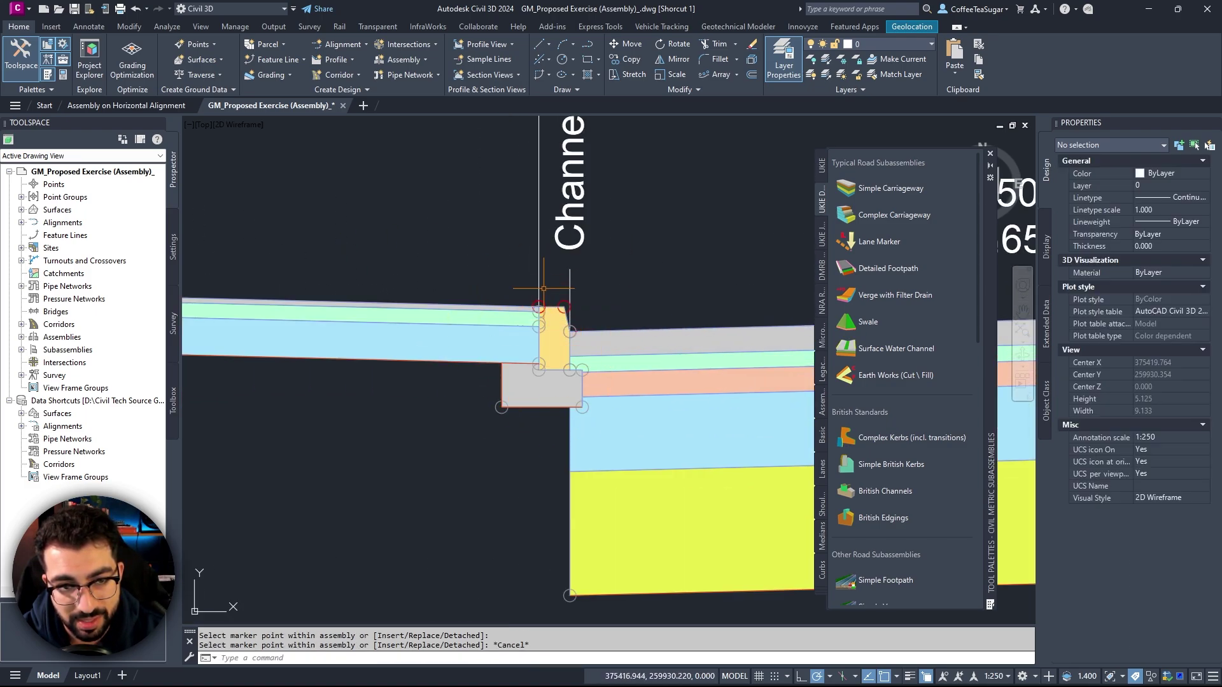
pyautogui.scroll(2, 543, 288)
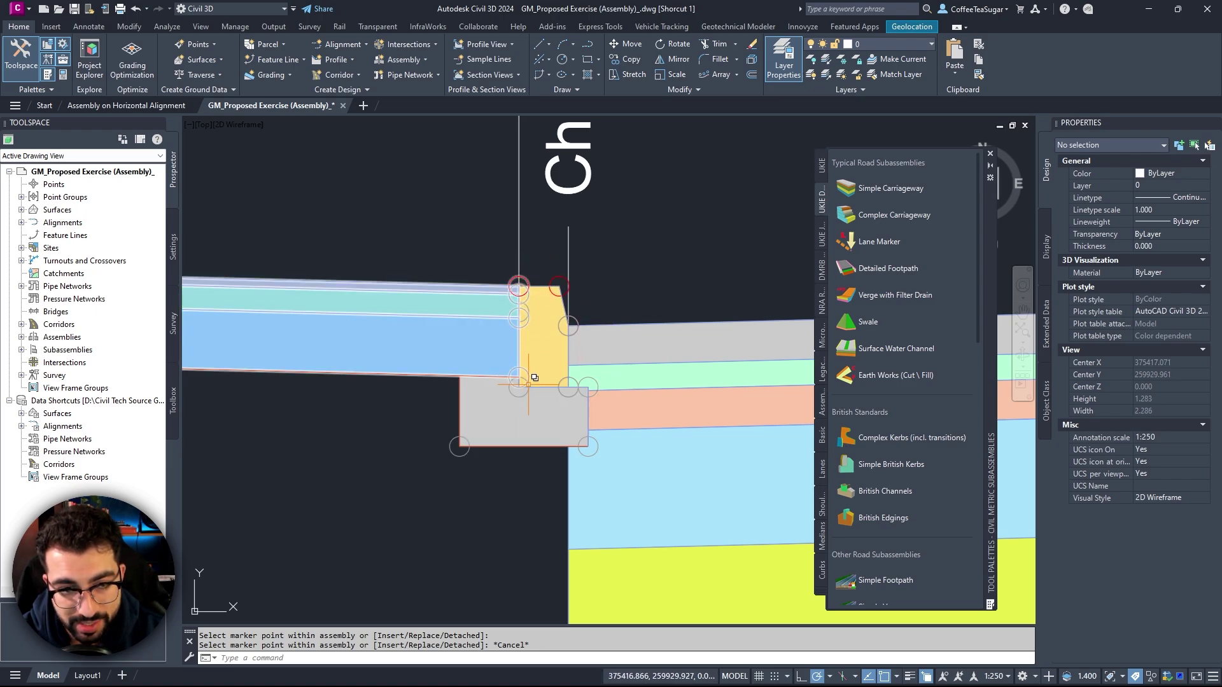
pyautogui.scroll(-5, 547, 293)
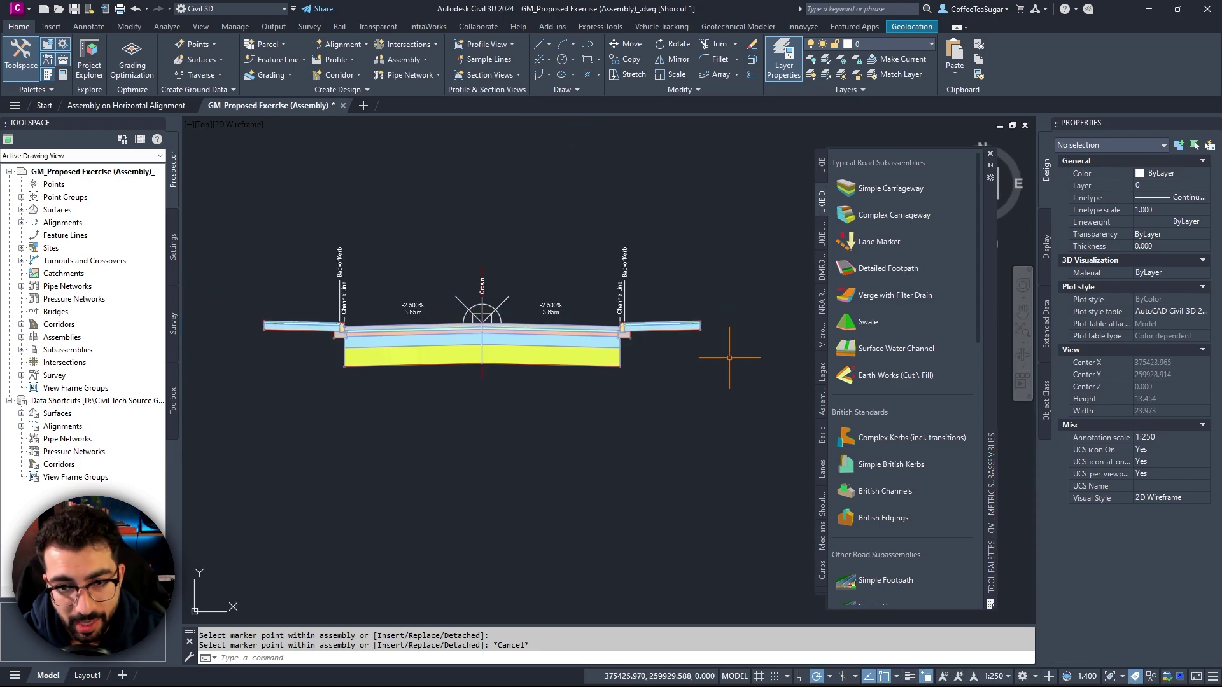
# Step: Attach a British Edgings subassembly at the right footpath's outer end
pyautogui.click(869, 520)
pyautogui.scroll(5, 660, 396)
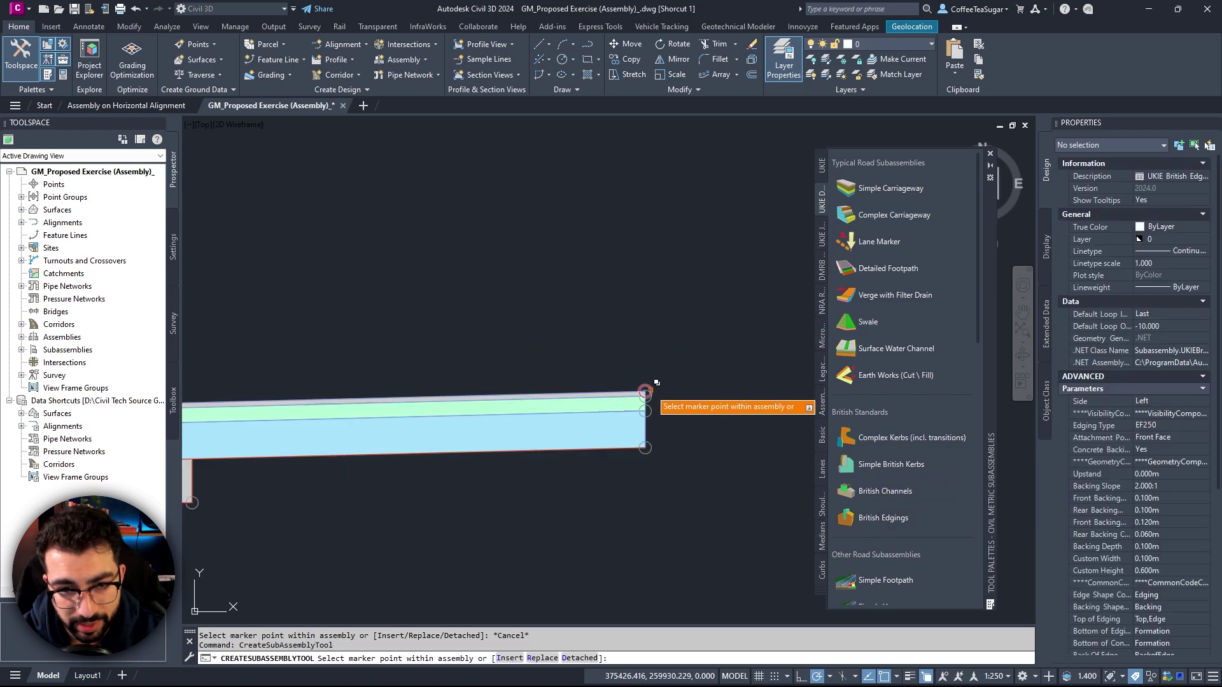
pyautogui.click(650, 386)
# Step: Finish attaching the British Edgings to the footpath subassembly
pyautogui.click(695, 433)
pyautogui.scroll(-4, 573, 368)
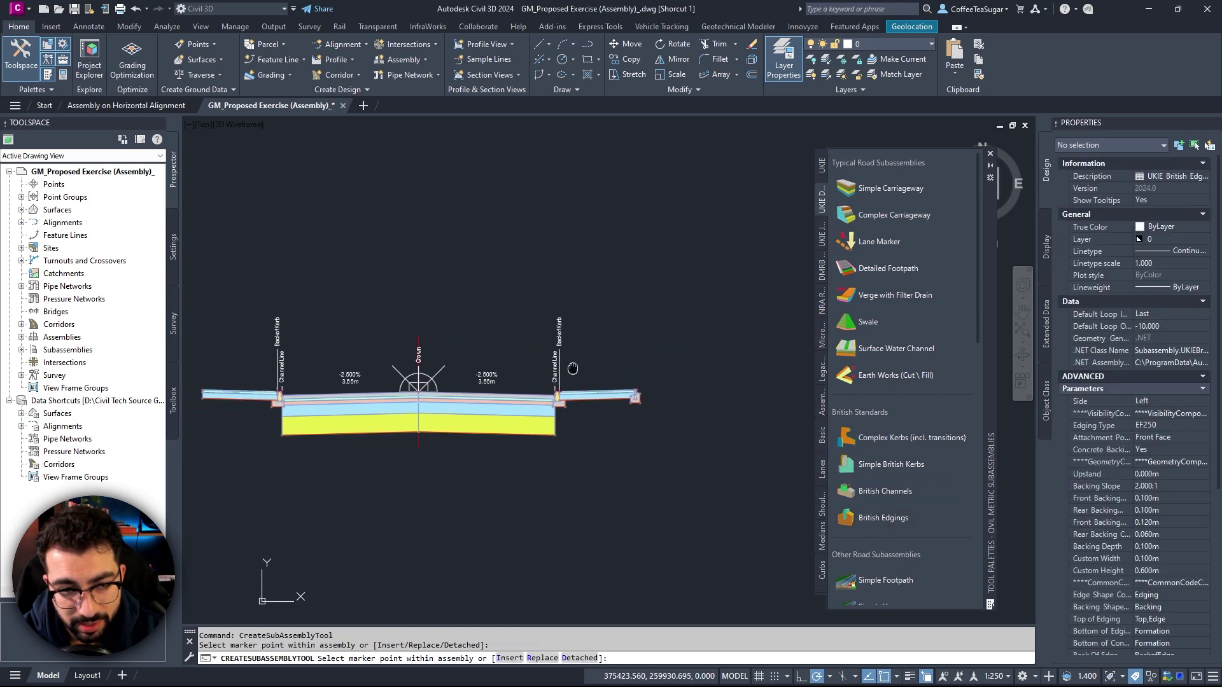
pyautogui.scroll(6, 573, 368)
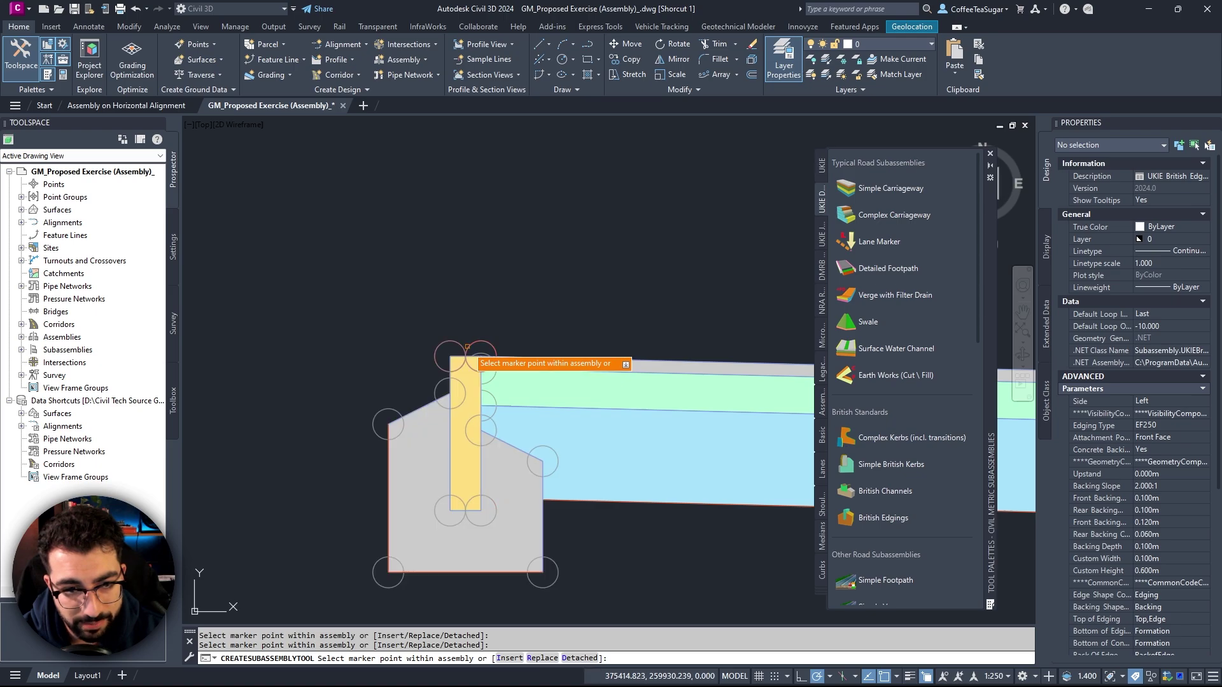
pyautogui.press('Escape')
# Step: Add a Simple Verge subassembly to the assembly
pyautogui.scroll(-3, 894, 405)
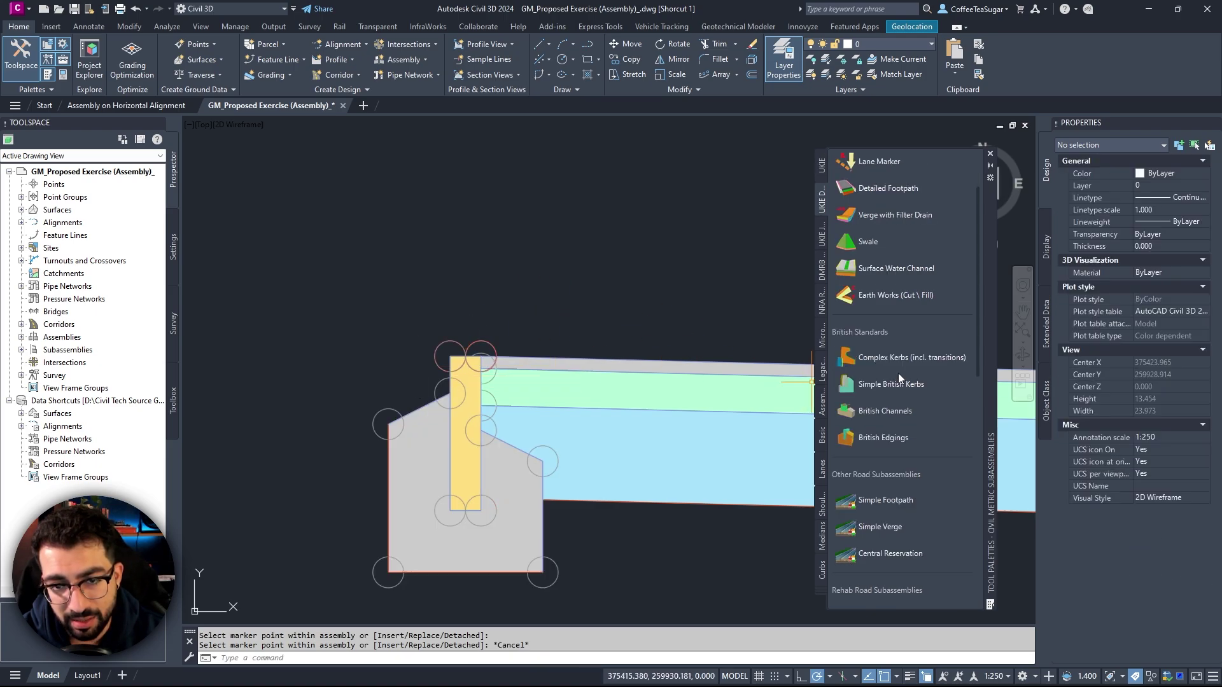
pyautogui.click(881, 526)
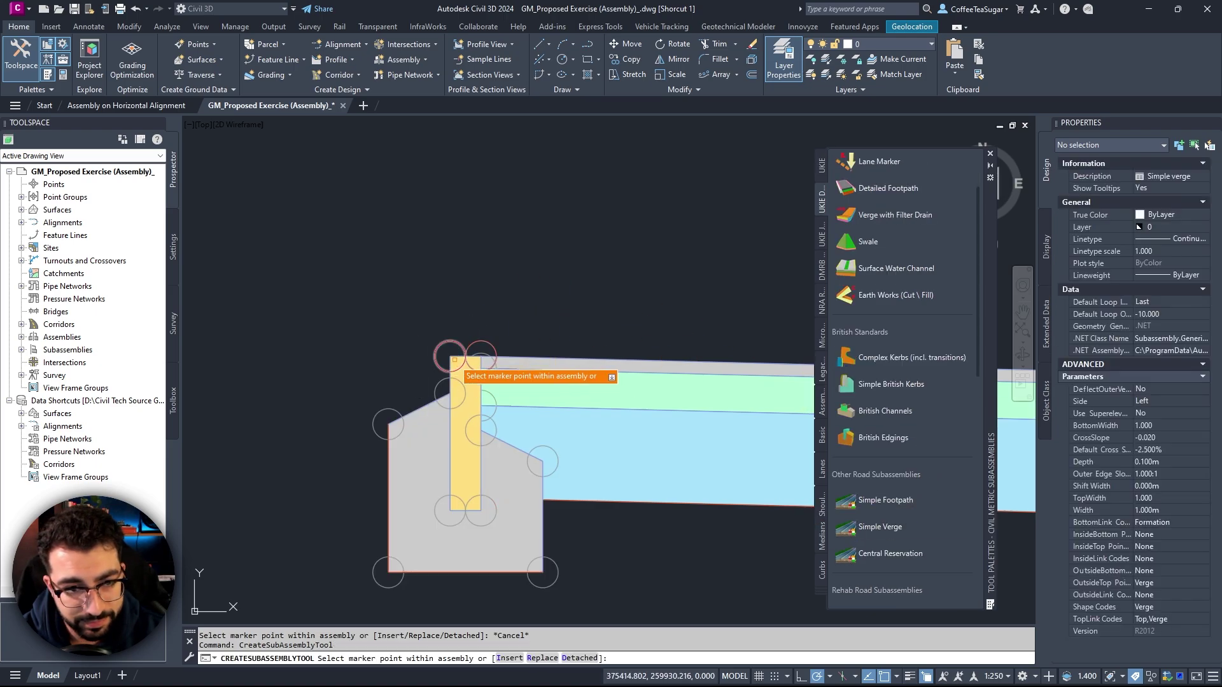
pyautogui.scroll(-2, 490, 387)
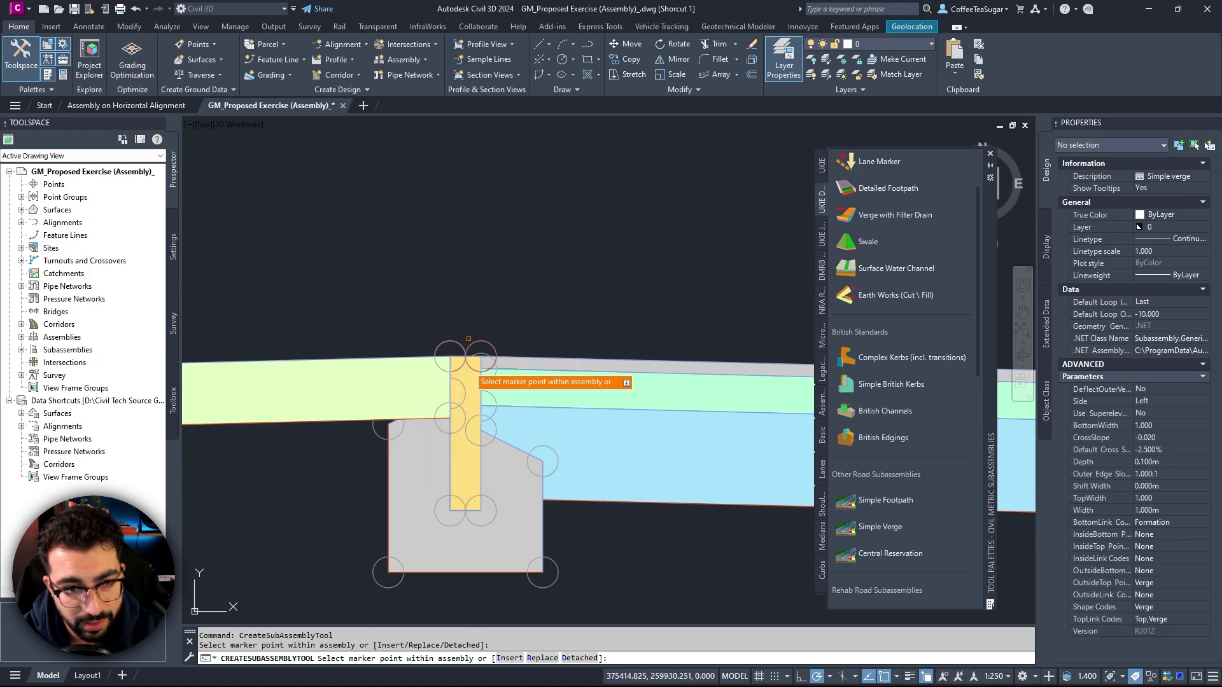
pyautogui.scroll(-3, 611, 331)
pyautogui.press('Escape')
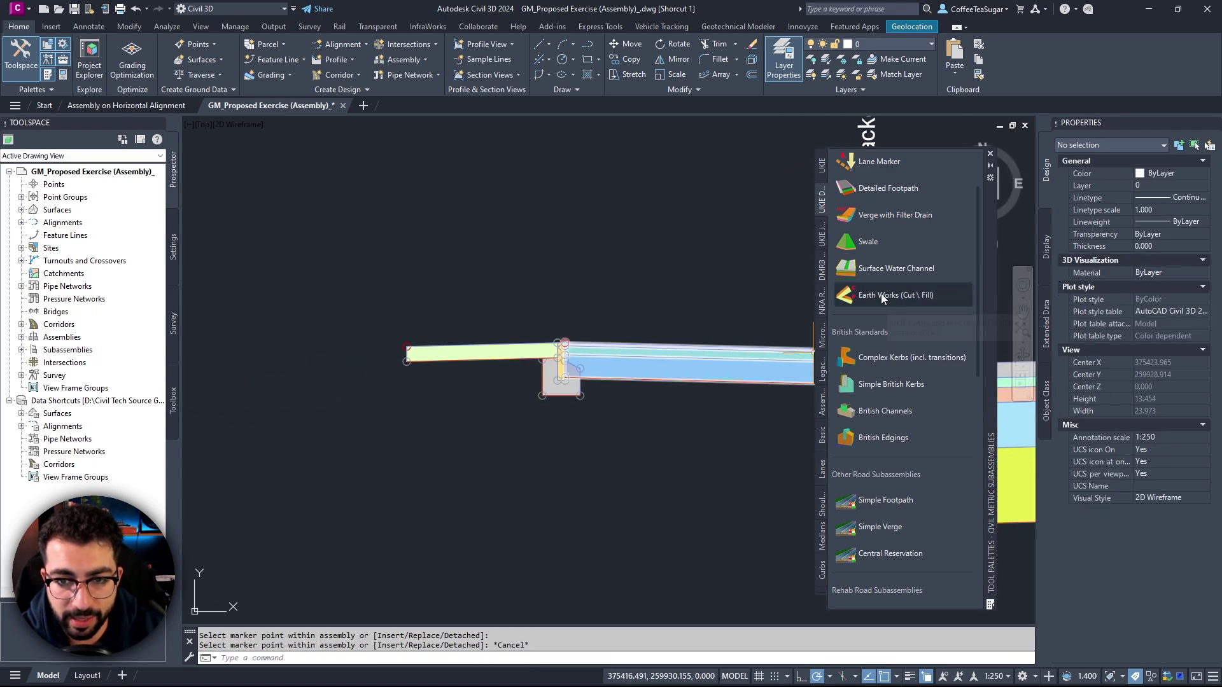
# Step: Attach Earth Works (Cut \ Fill) daylight slopes at the verge edge
pyautogui.click(881, 296)
pyautogui.scroll(3, 420, 356)
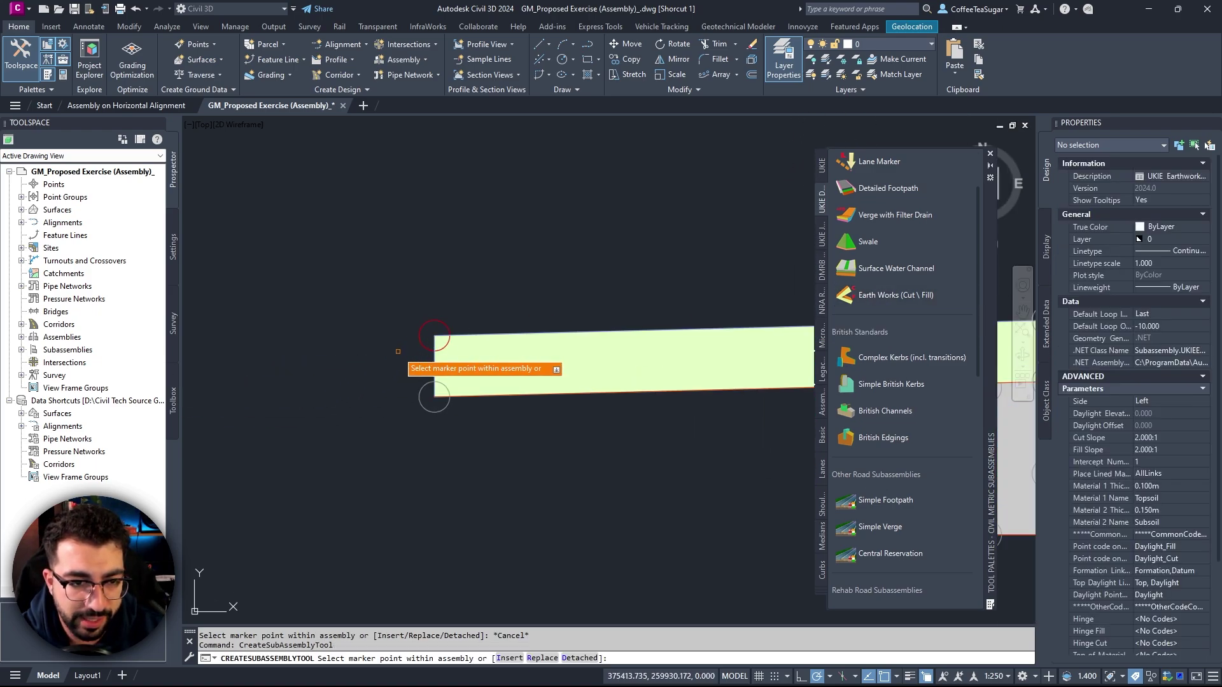
pyautogui.click(422, 342)
pyautogui.press('Escape')
pyautogui.scroll(-3, 559, 323)
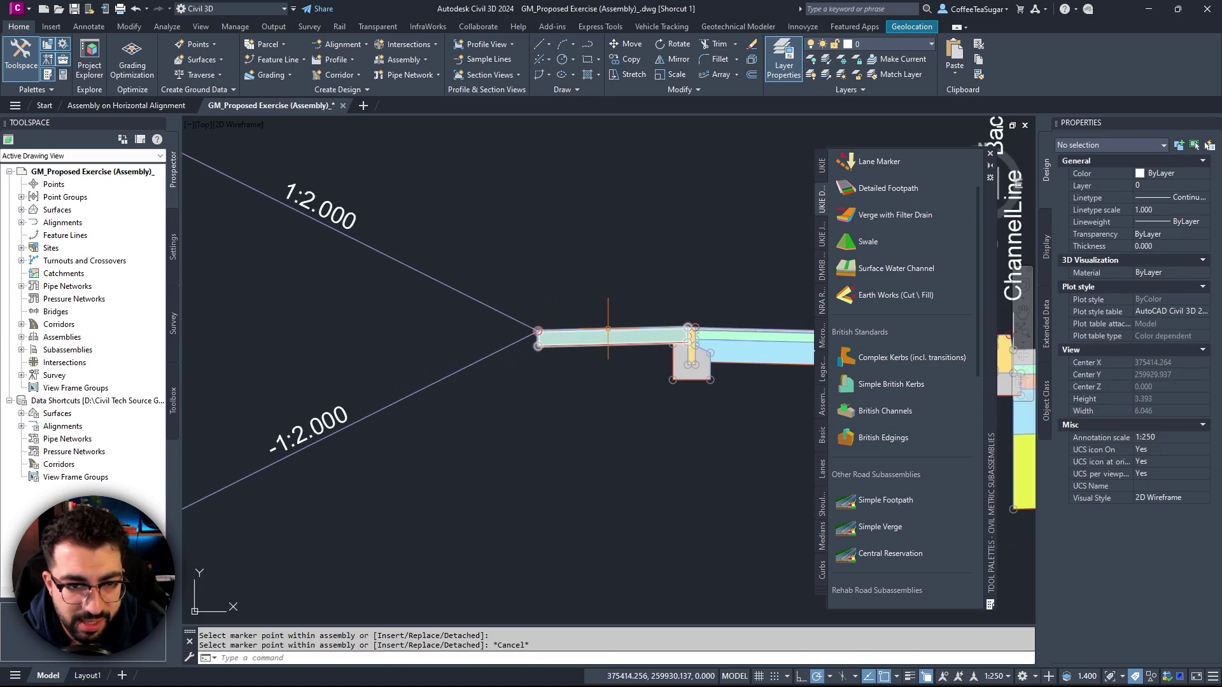
pyautogui.scroll(-2, 554, 315)
pyautogui.scroll(-2, 499, 300)
pyautogui.scroll(2, 500, 300)
pyautogui.scroll(-2, 382, 290)
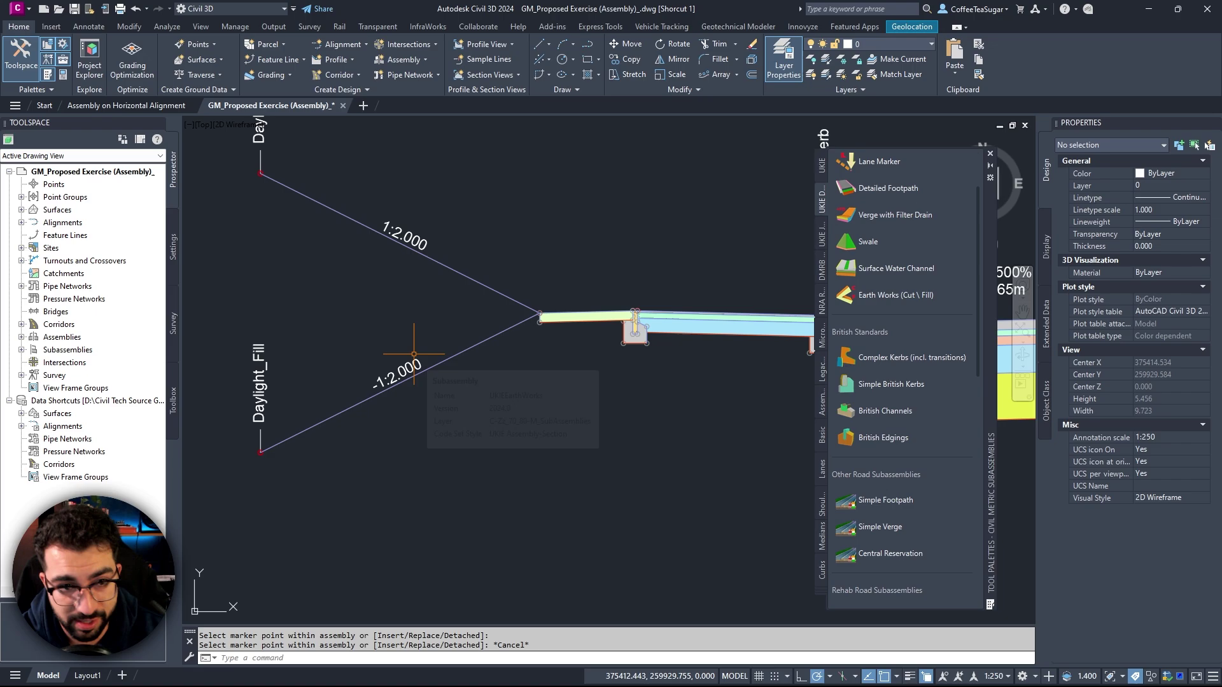
pyautogui.scroll(-5, 426, 349)
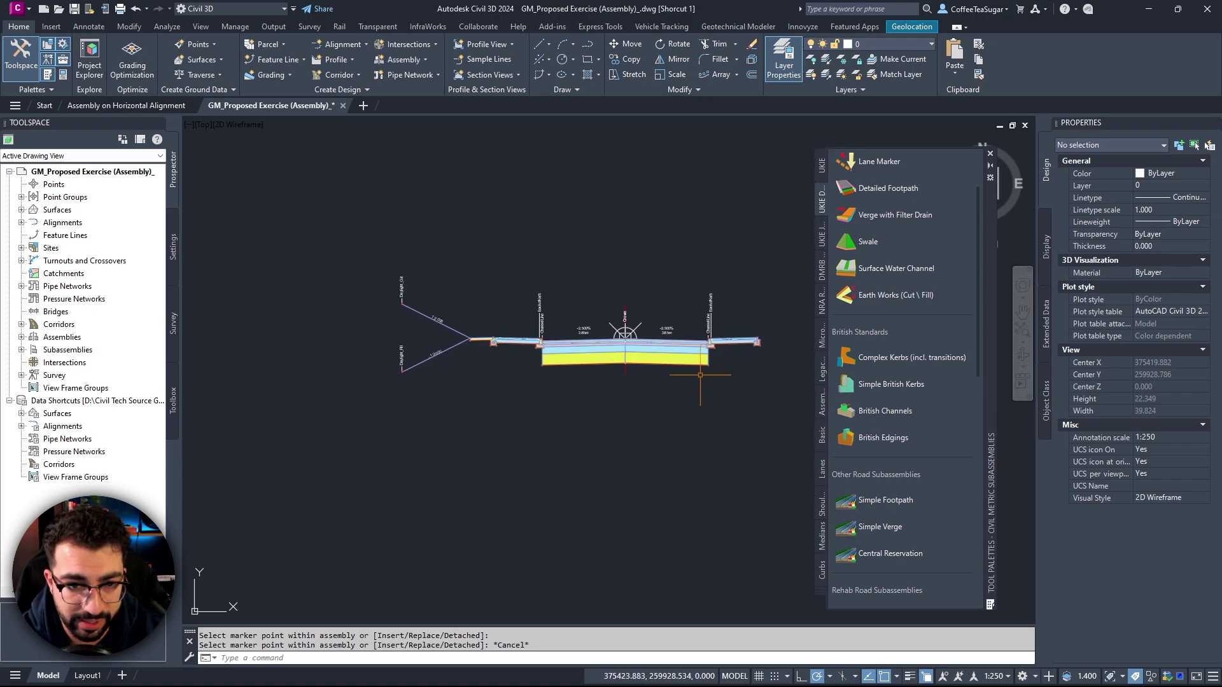
pyautogui.scroll(5, 662, 344)
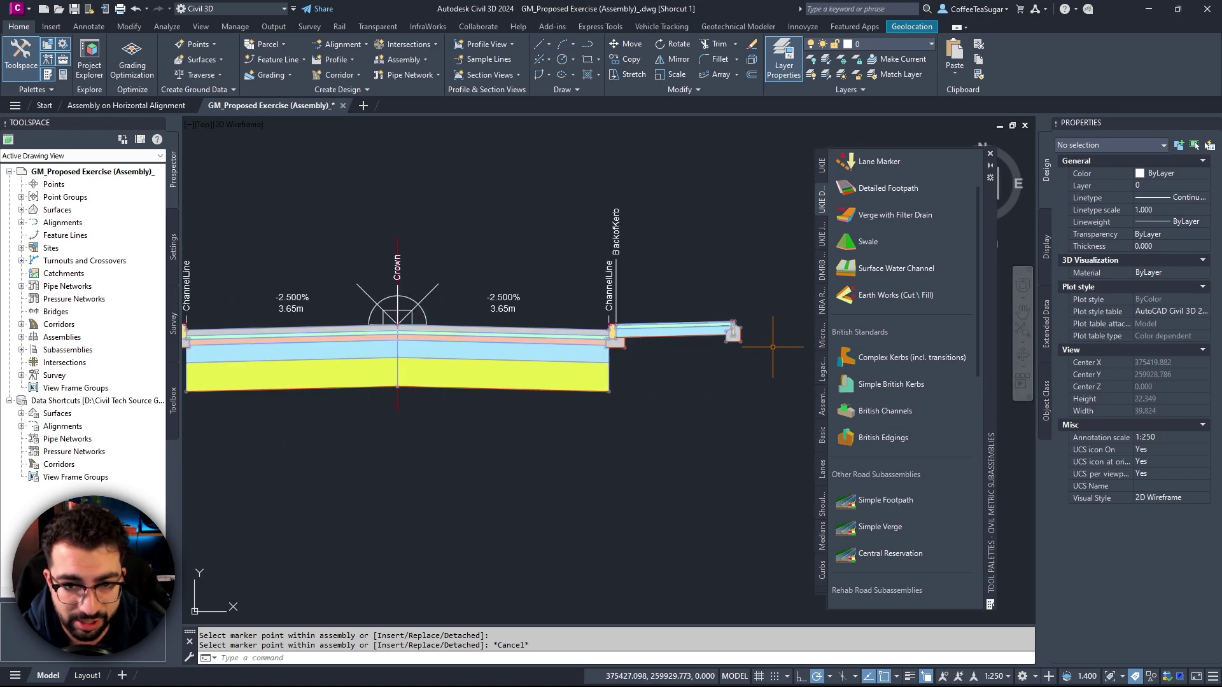
# Step: Attach Earth Works cut/fill slopes at the right back-of-kerb marker, giving 1:2 daylight both sides
pyautogui.click(873, 295)
pyautogui.scroll(5, 681, 338)
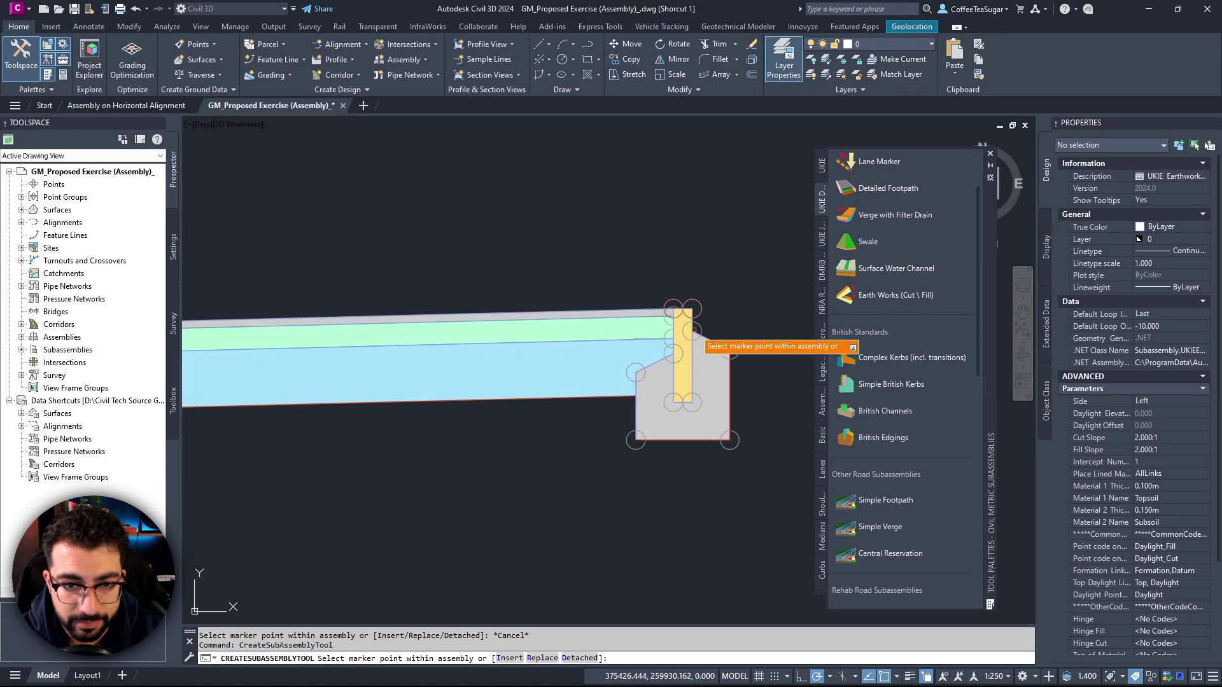
pyautogui.press('Down')
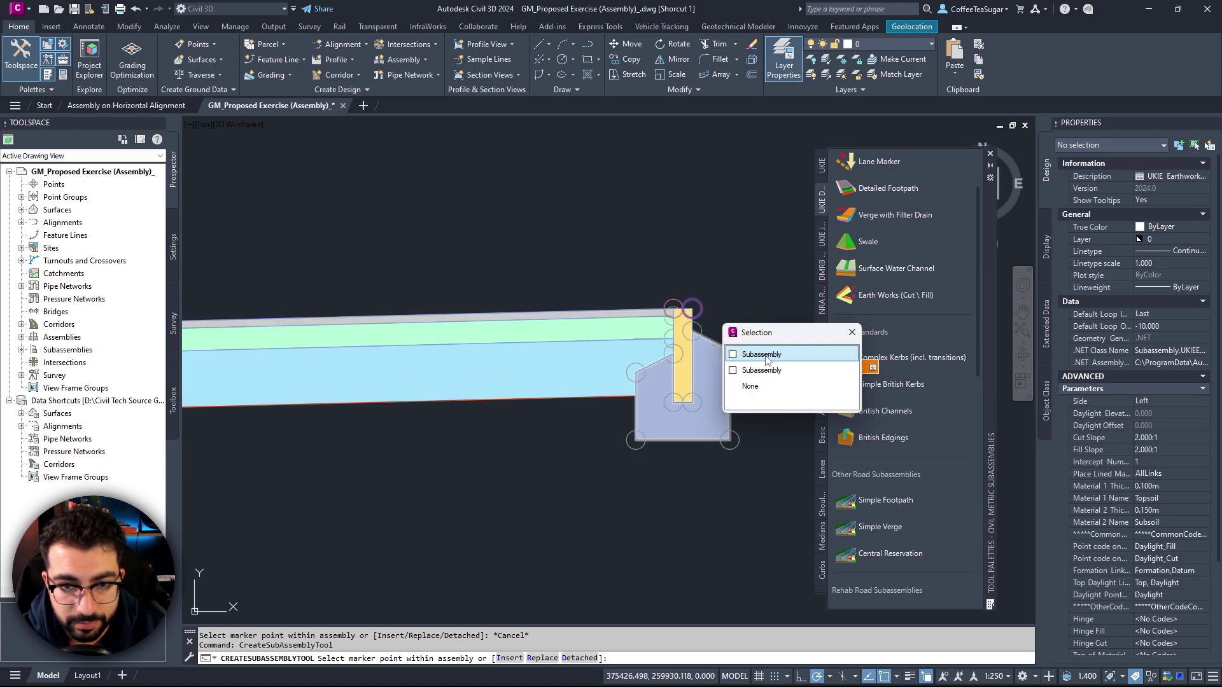
pyautogui.press('Return')
pyautogui.press('Escape')
pyautogui.scroll(-8, 683, 311)
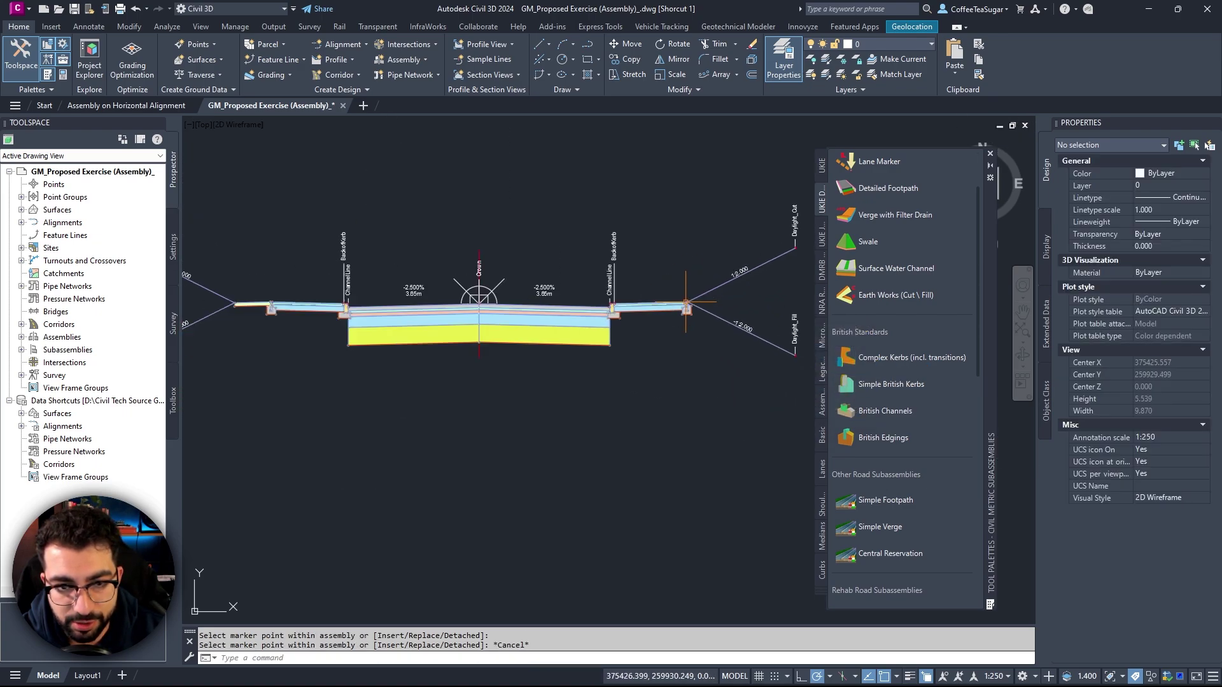
pyautogui.scroll(4, 435, 310)
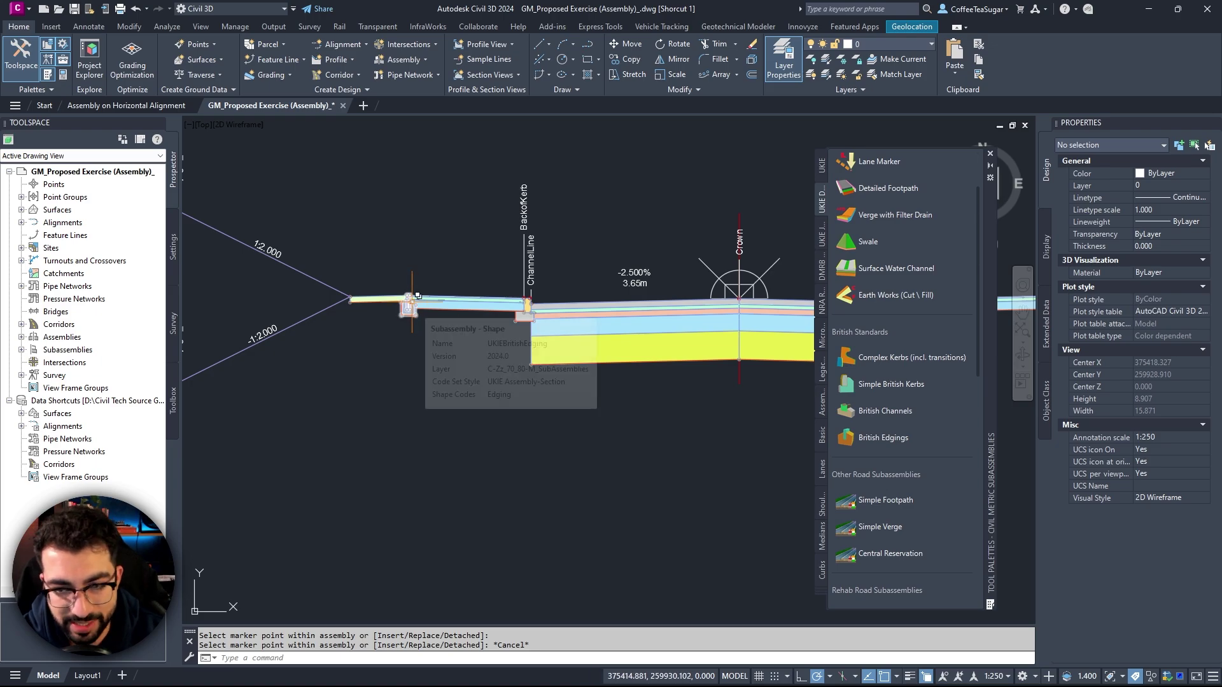
pyautogui.press('Escape')
pyautogui.scroll(-2, 210, 344)
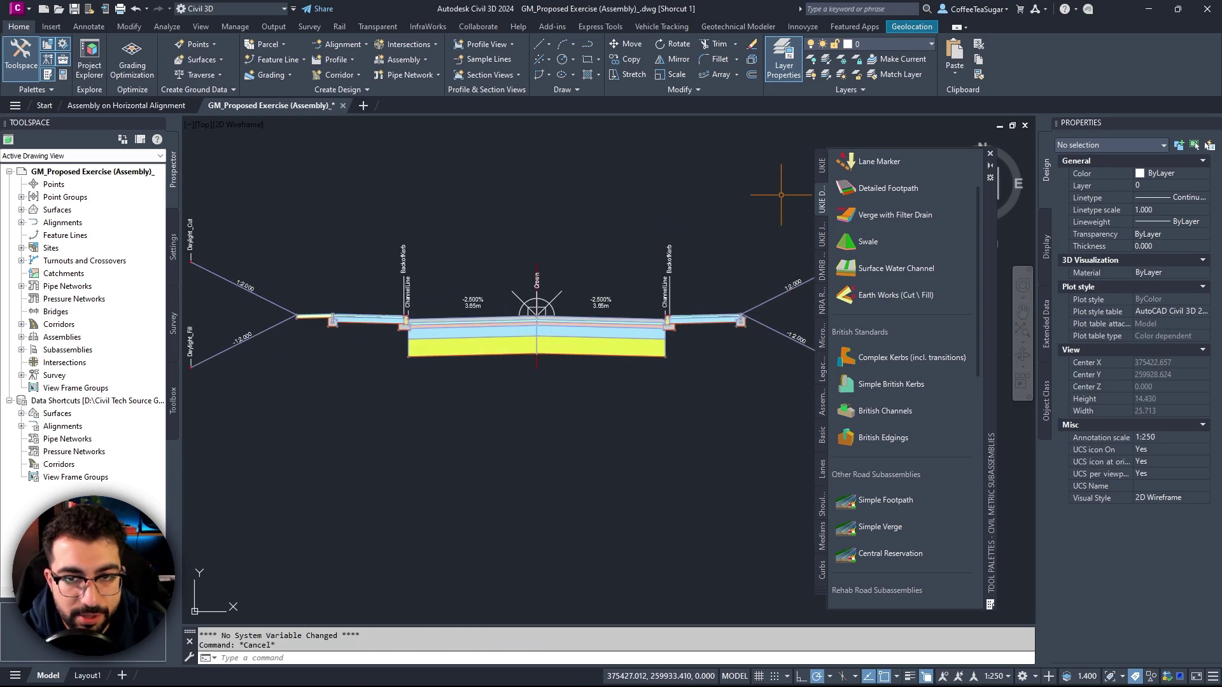
# Step: Close the tool palettes and pan and zoom to inspect the new assembly and site views
pyautogui.click(989, 154)
pyautogui.moveTo(721, 289); pyautogui.dragTo(785, 350, button='middle')
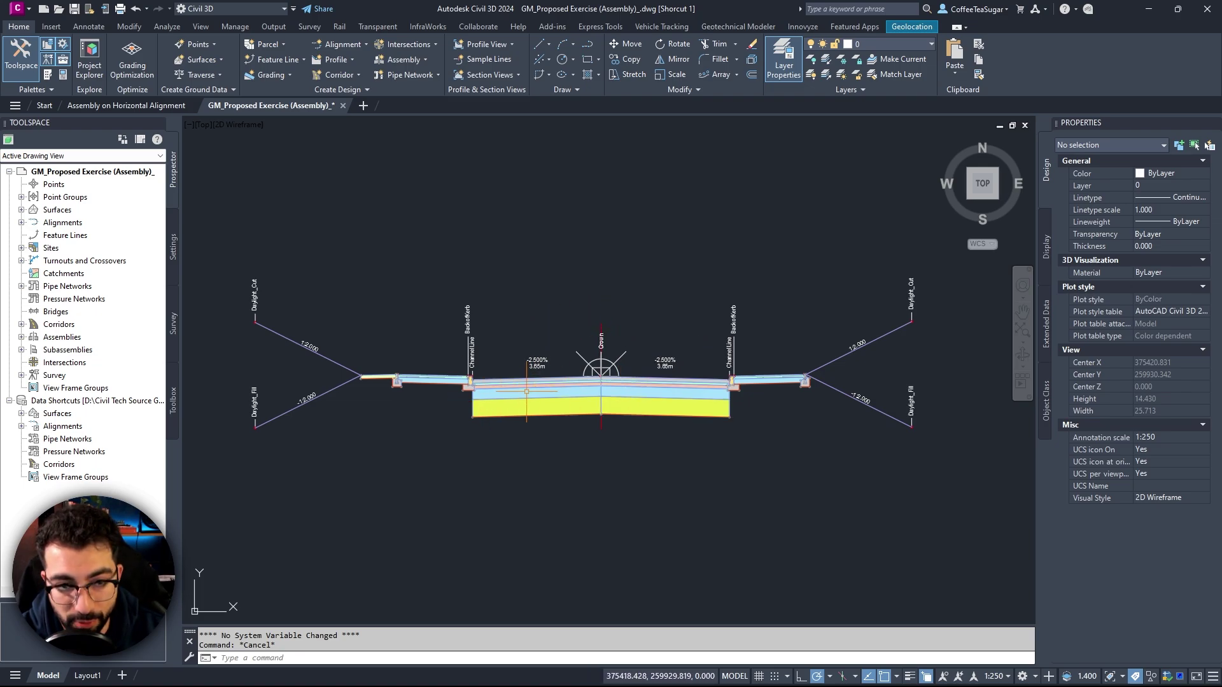
pyautogui.scroll(2, 545, 400)
pyautogui.scroll(-2, 544, 398)
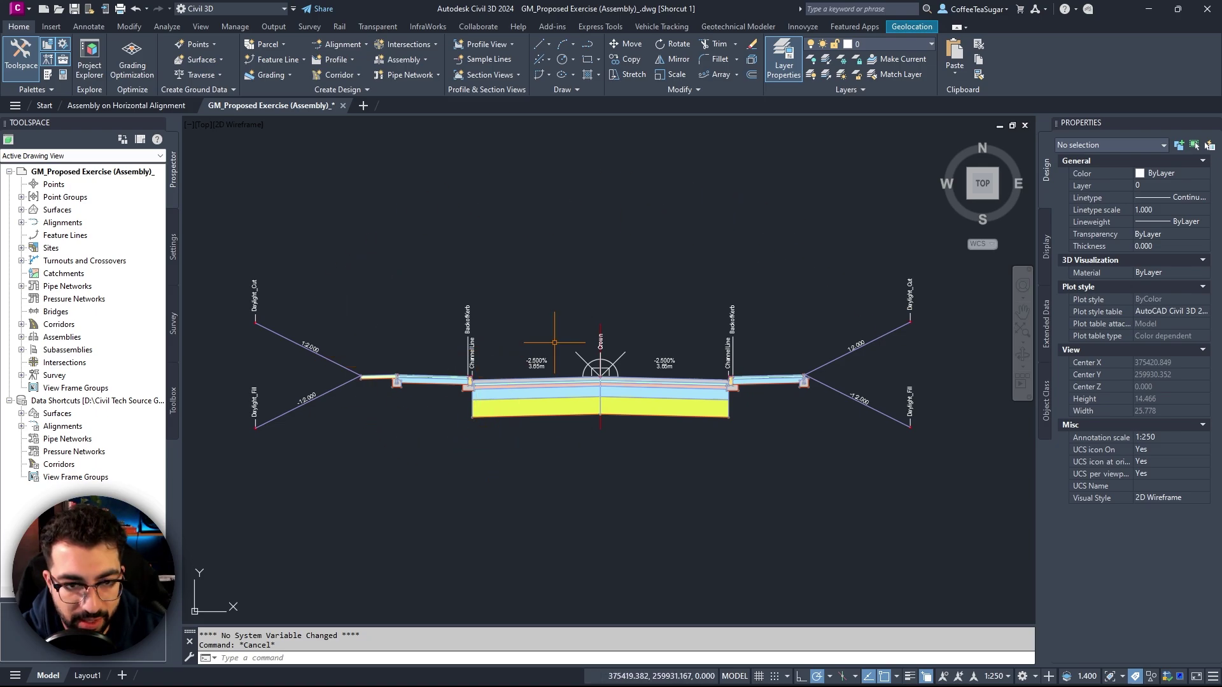
pyautogui.scroll(2, 531, 374)
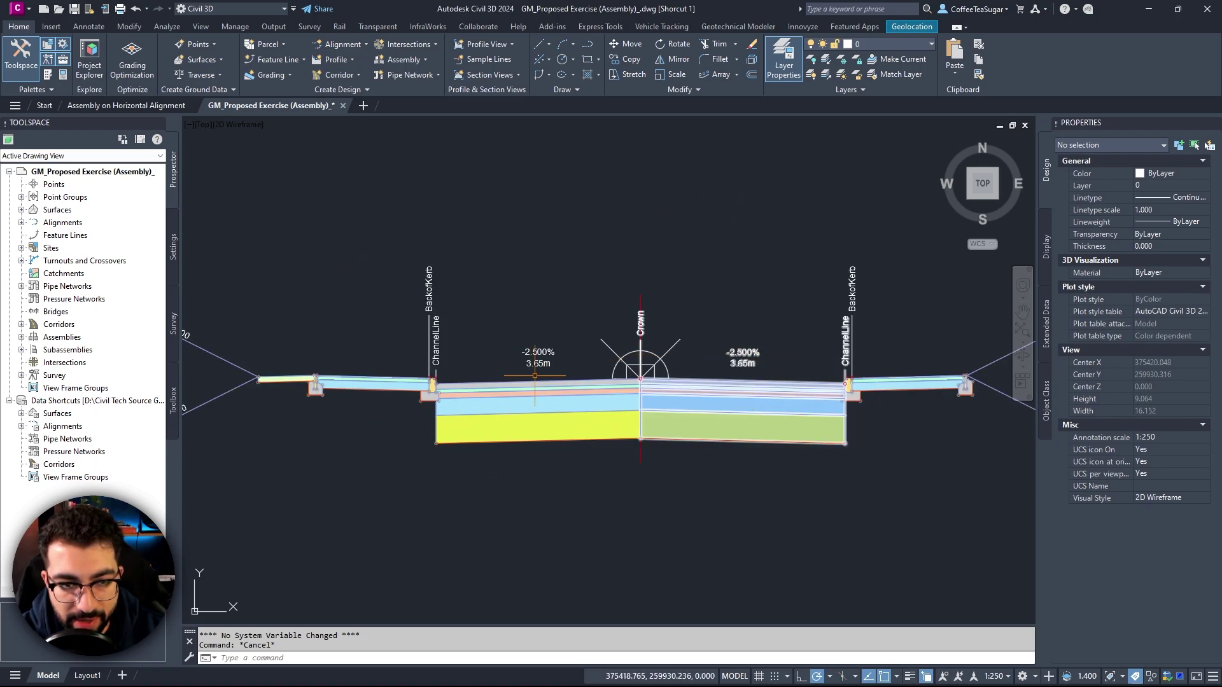
pyautogui.scroll(-8, 535, 376)
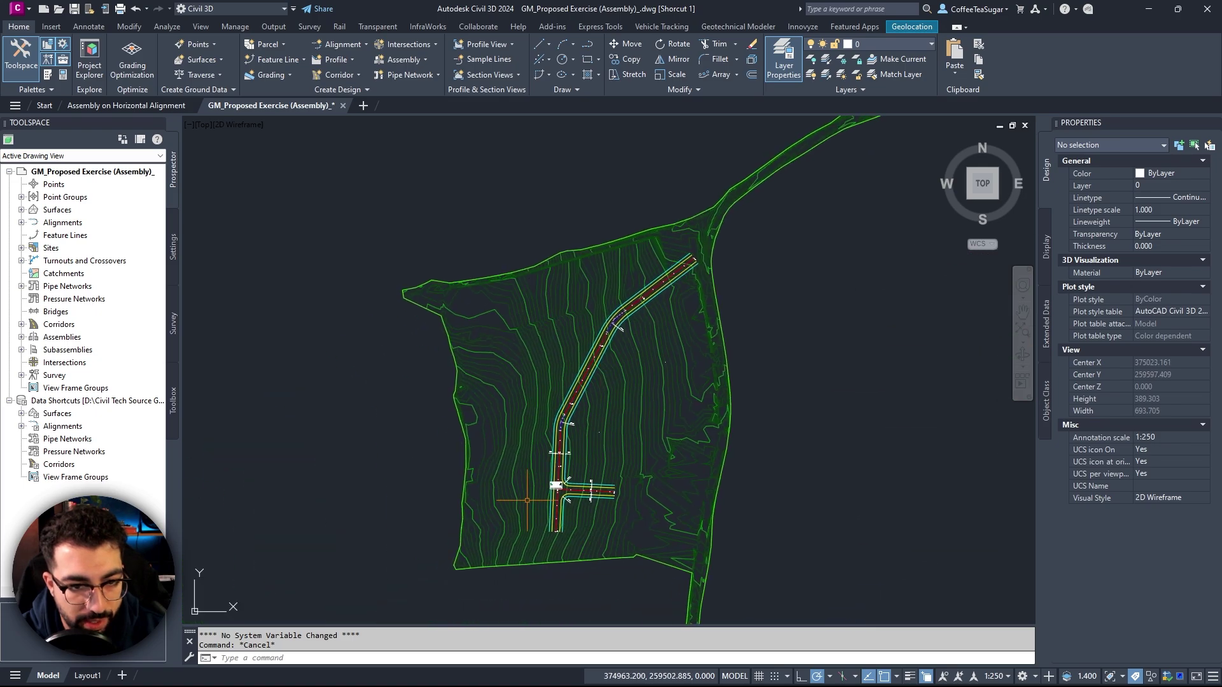
pyautogui.scroll(7, 527, 500)
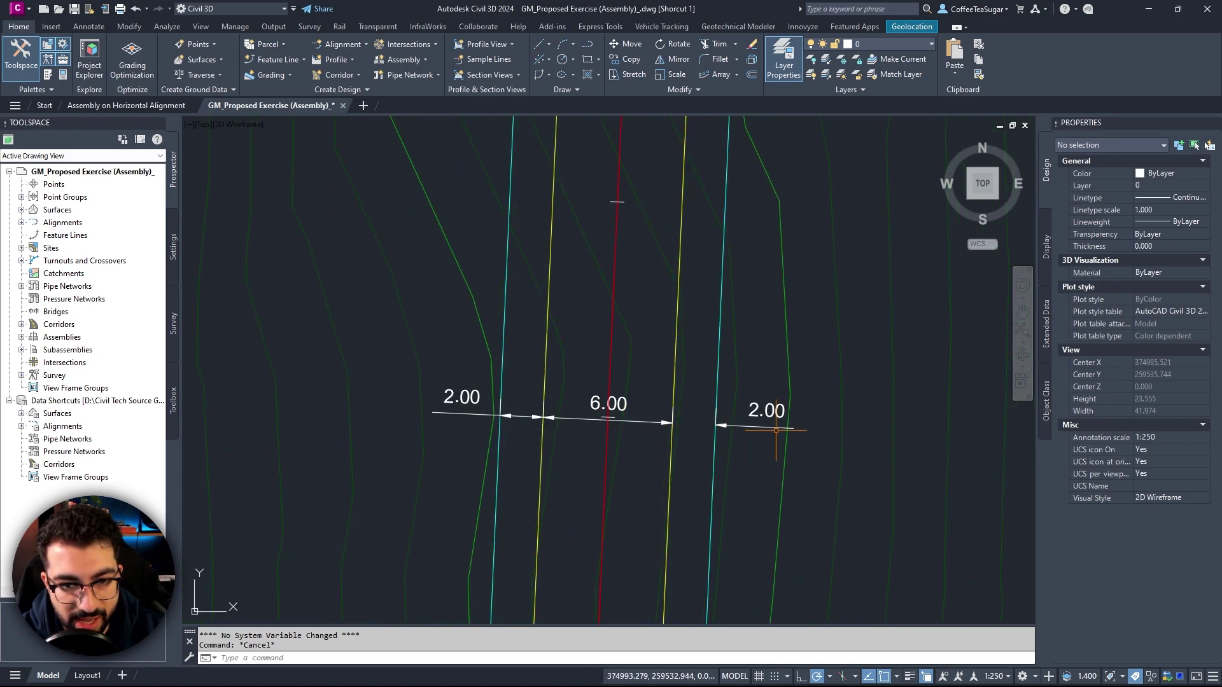
pyautogui.scroll(-8, 600, 435)
pyautogui.moveTo(763, 376); pyautogui.dragTo(464, 396, button='middle')
pyautogui.scroll(12, 589, 273)
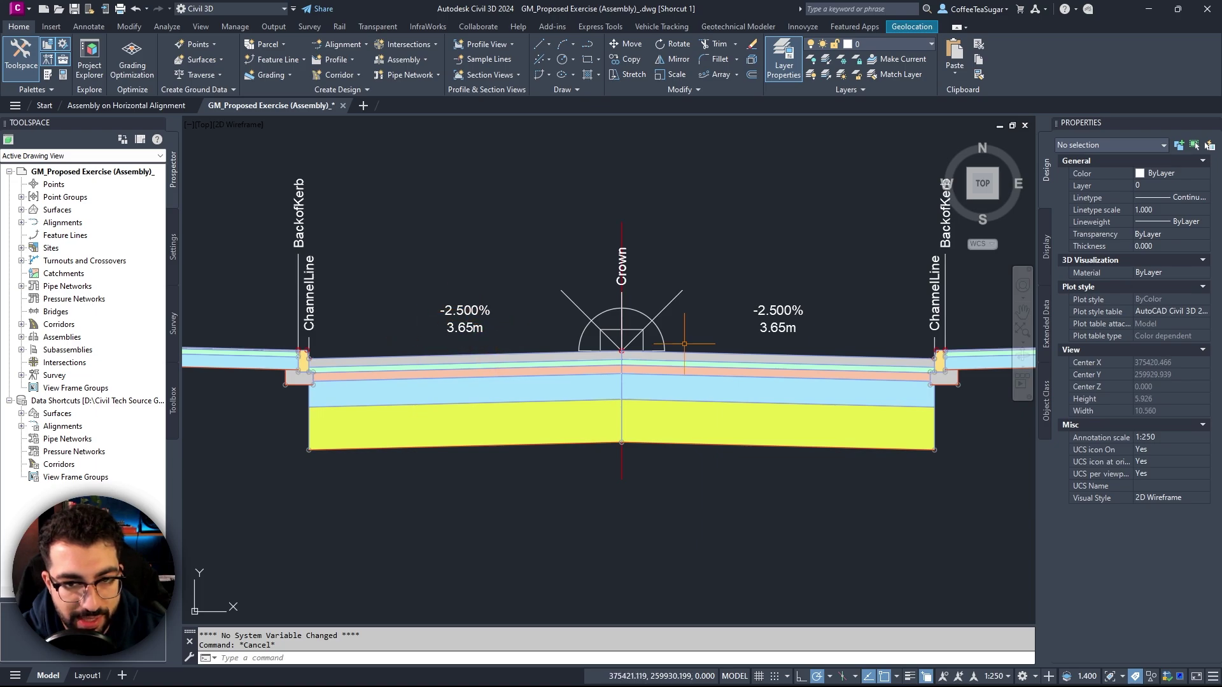
pyautogui.scroll(-2, 783, 336)
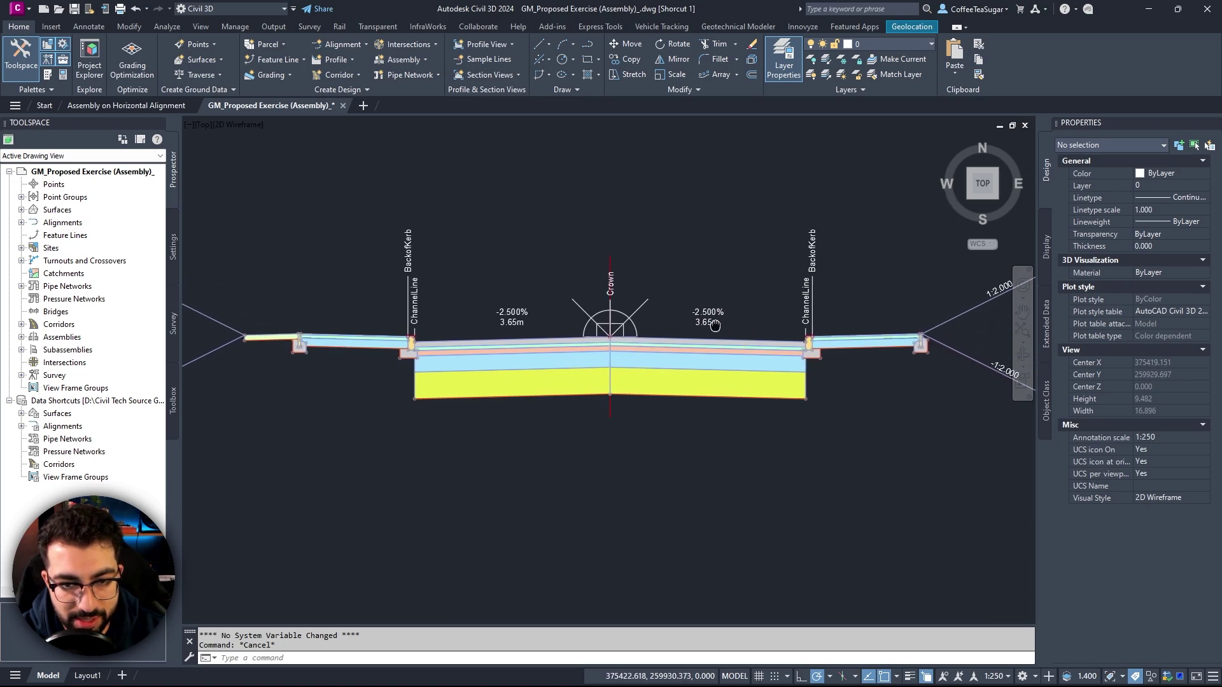
# Step: Set the right carriageway lane's width to 3.00 m
pyautogui.click(704, 352)
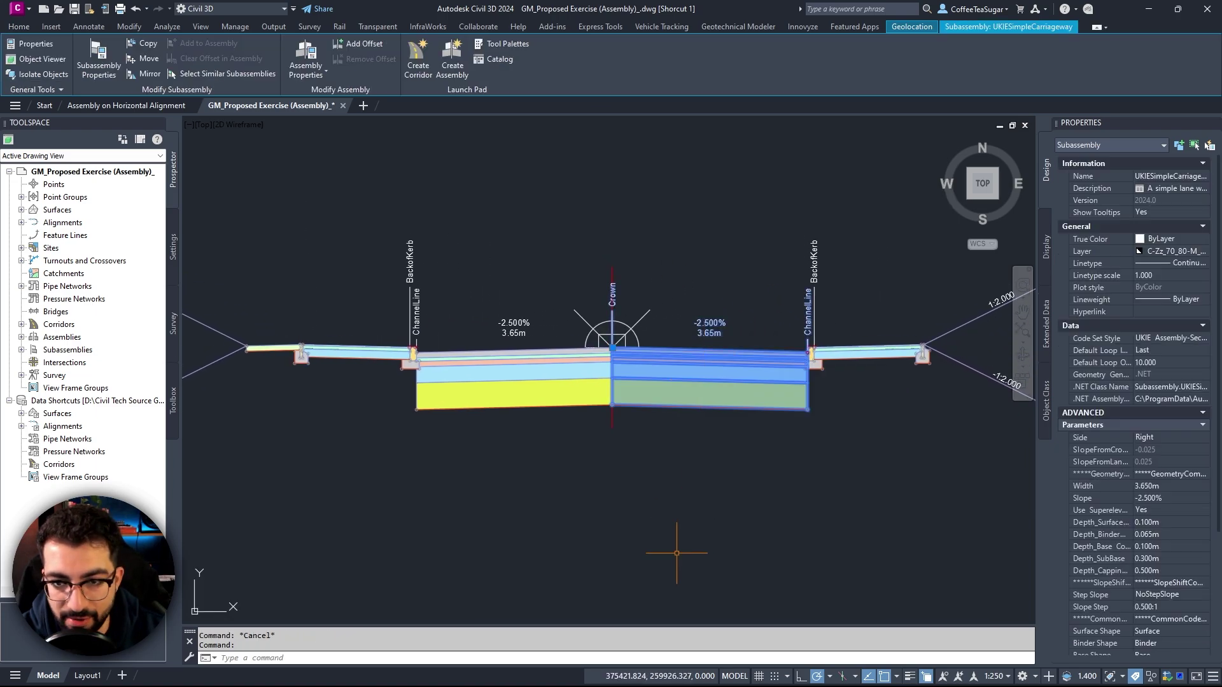
pyautogui.moveTo(788, 483); pyautogui.dragTo(743, 465, button='middle')
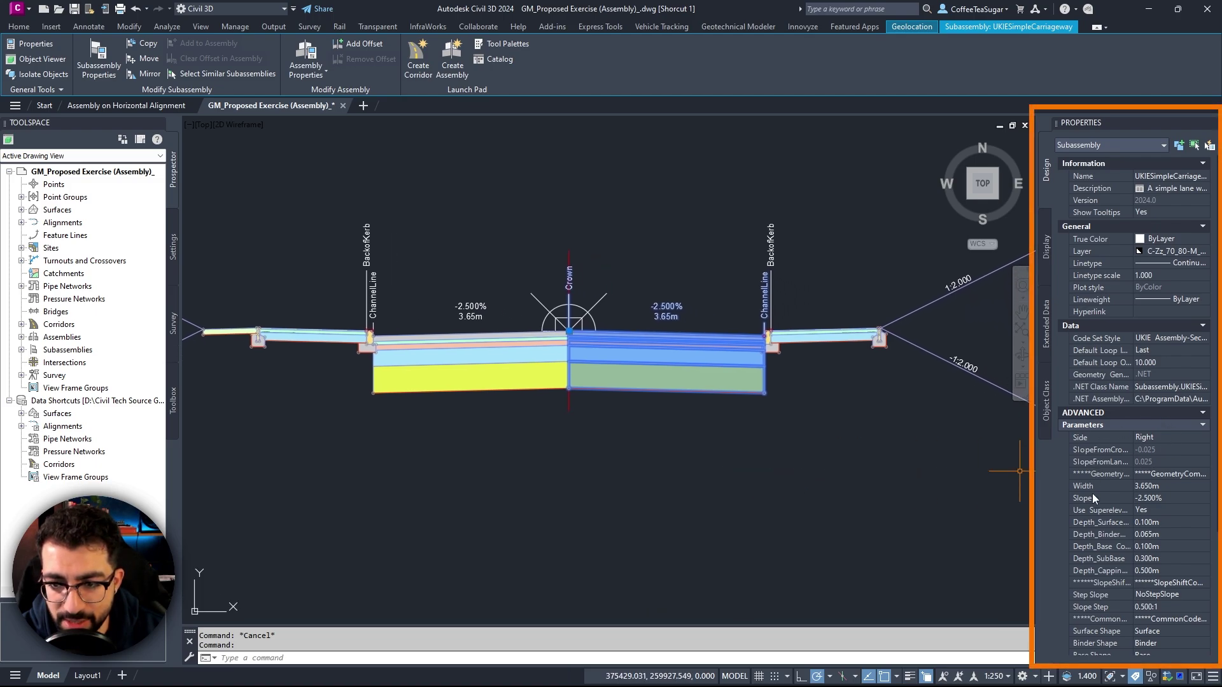
pyautogui.scroll(-2, 1107, 509)
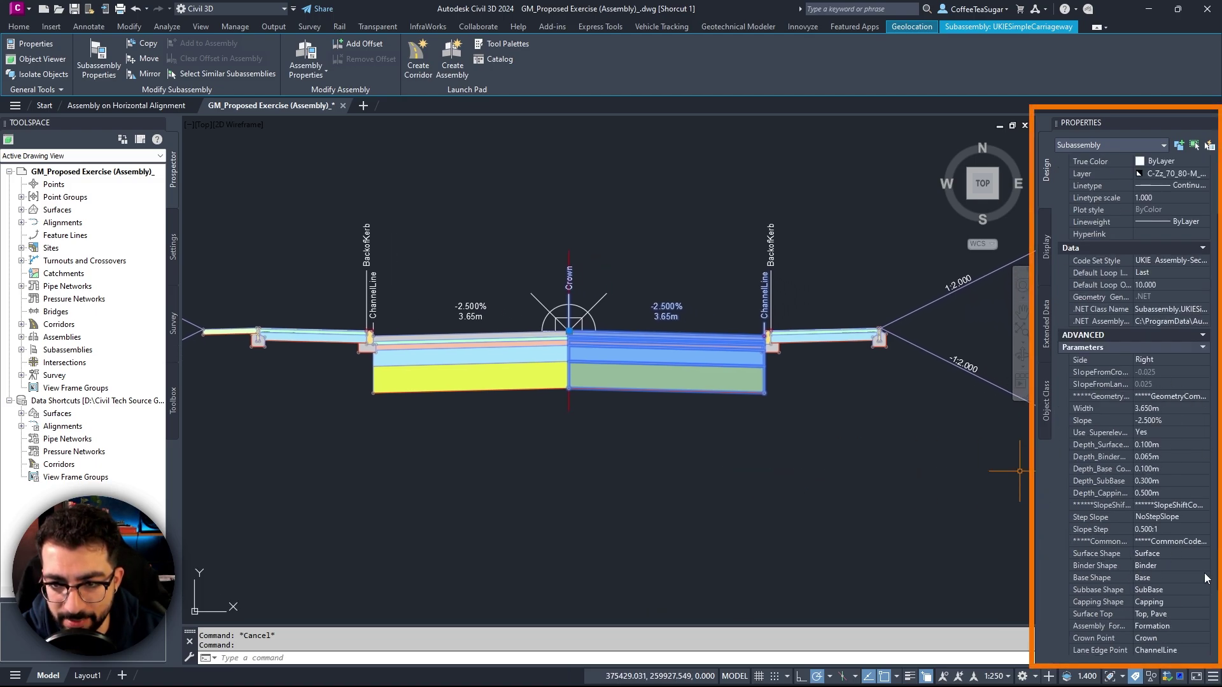
pyautogui.click(1167, 408)
pyautogui.write('3')
pyautogui.press('Tab')
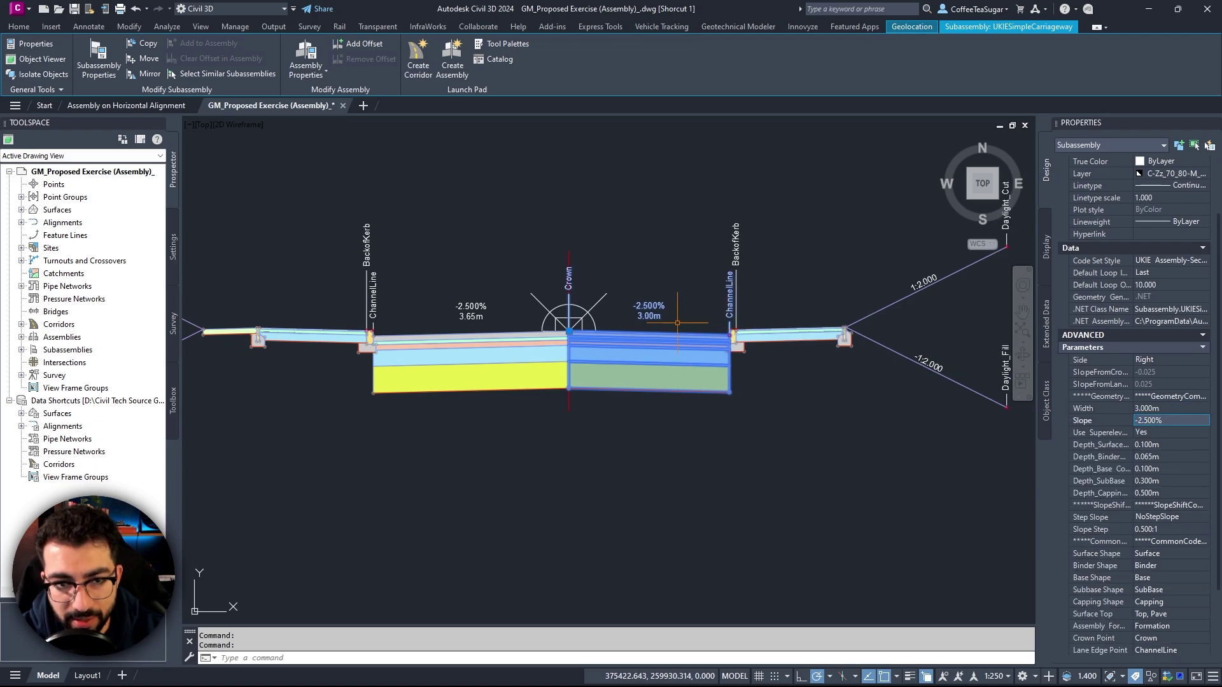
pyautogui.press('Escape')
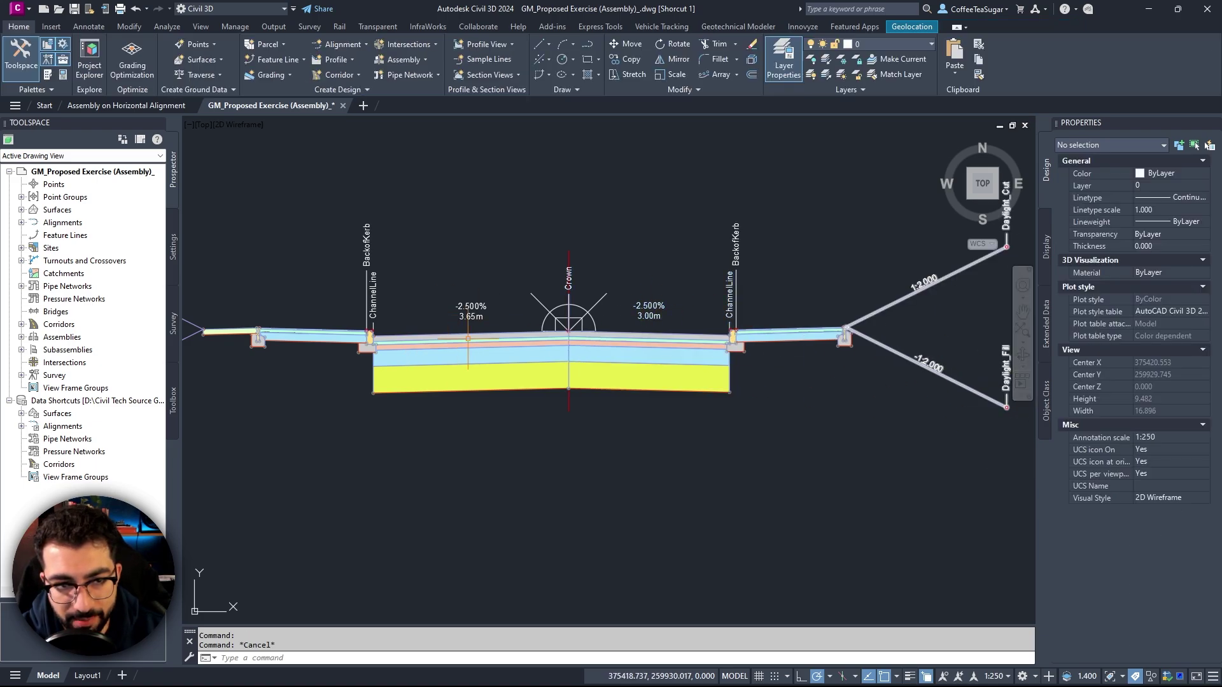
# Step: Set the left carriageway lane's width to 3.00 m too and reopen the tool palettes
pyautogui.click(420, 347)
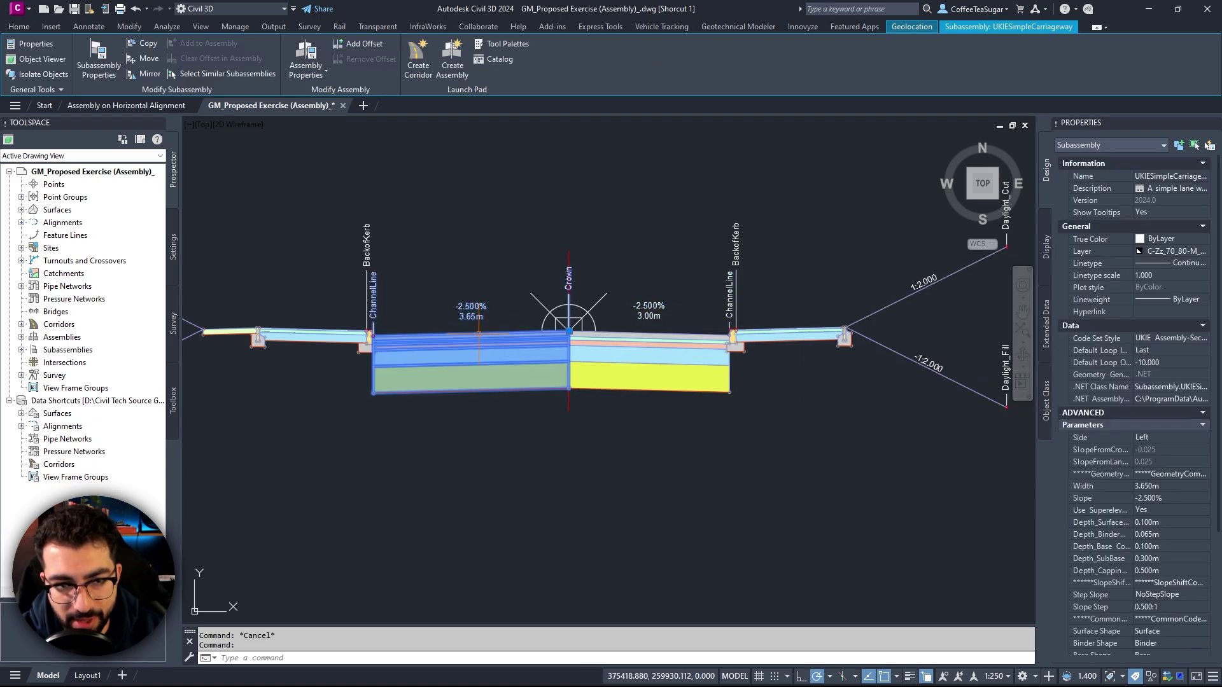
pyautogui.click(1165, 486)
pyautogui.write('3')
pyautogui.press('Tab')
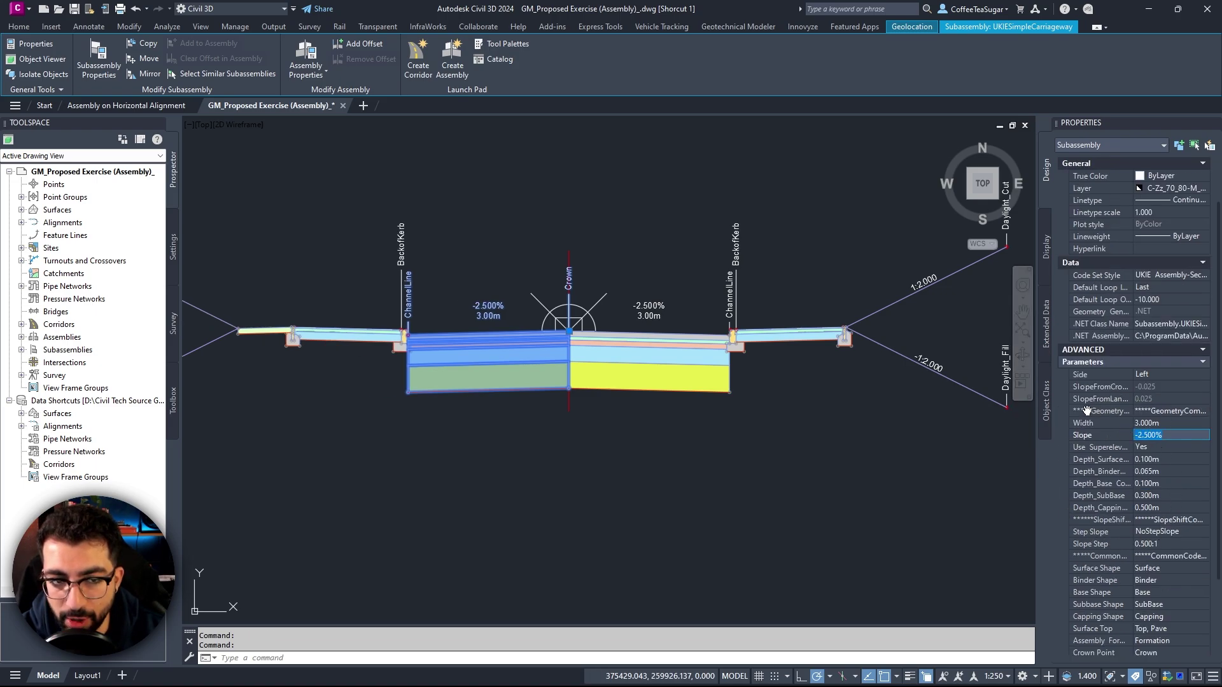
pyautogui.press('Escape')
pyautogui.hotkey('ctrl', '3')
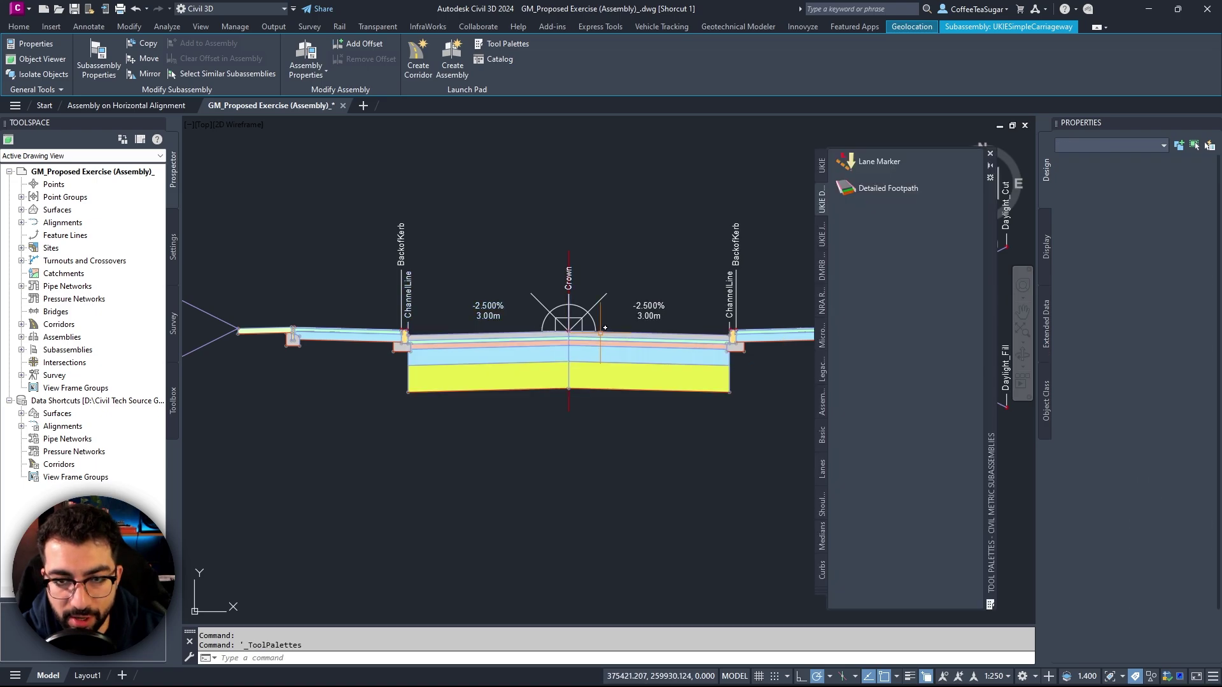
# Step: Open the UKIE_SimpleCarriageway documentation PDF from the UKIE palette
pyautogui.click(823, 173)
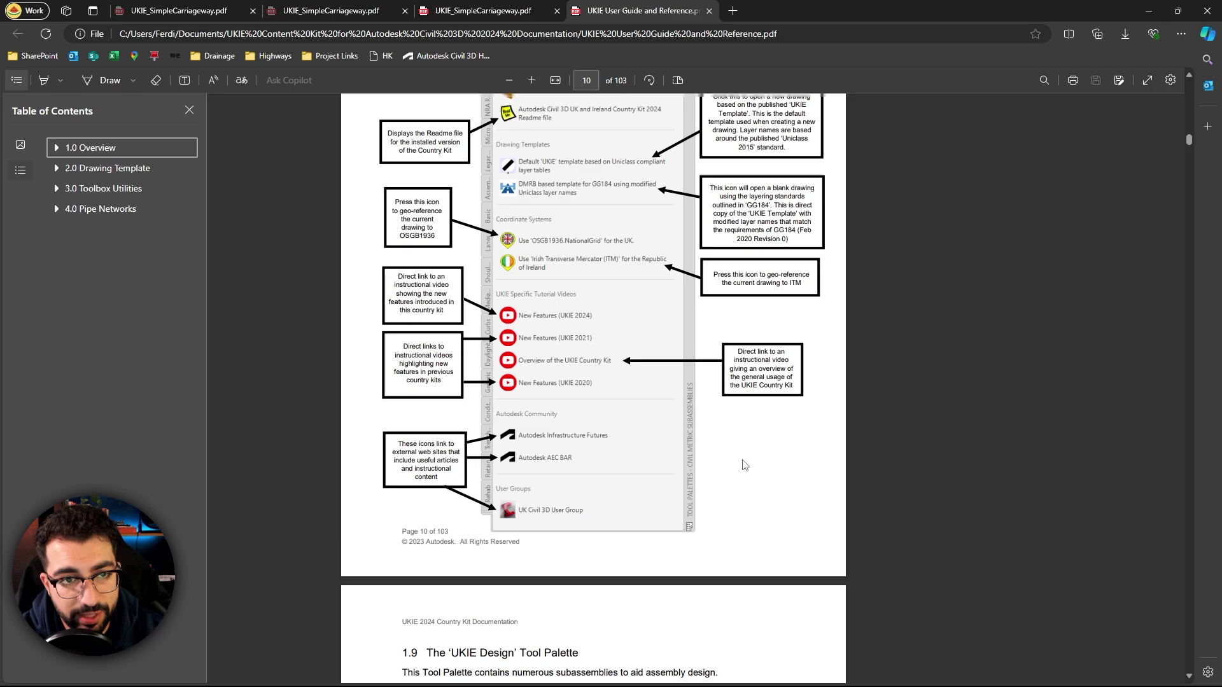
pyautogui.scroll(-10, 627, 439)
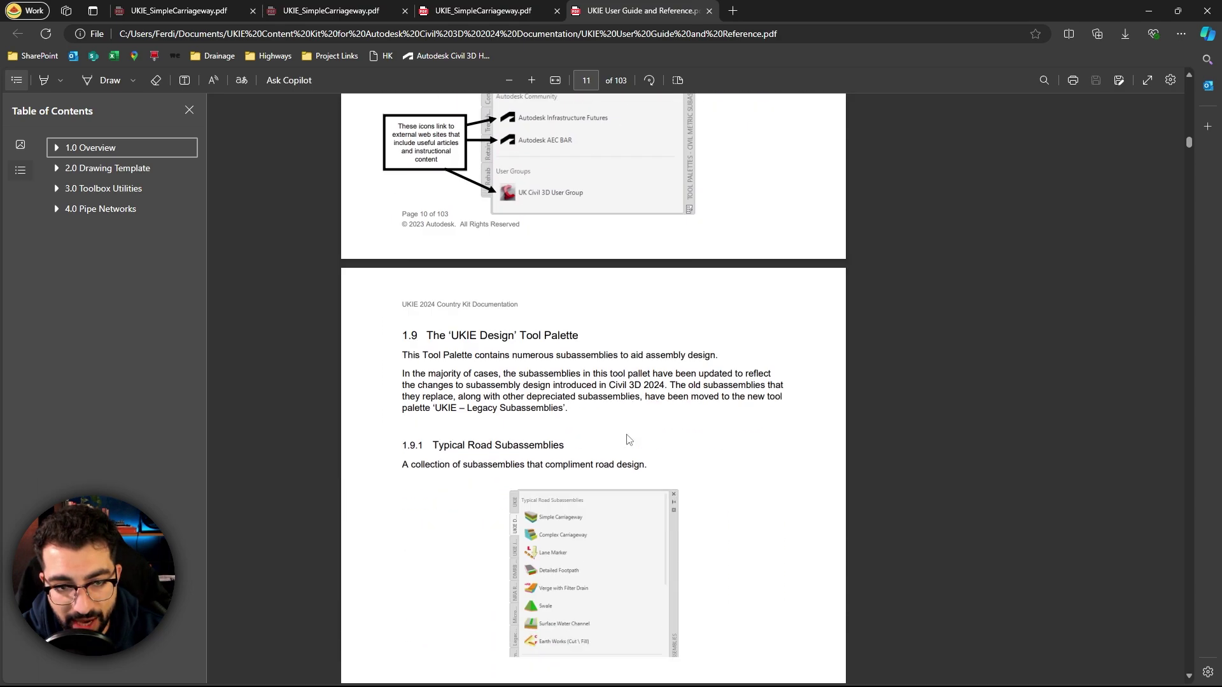
pyautogui.moveTo(402, 246); pyautogui.dragTo(693, 264)
pyautogui.click(687, 421)
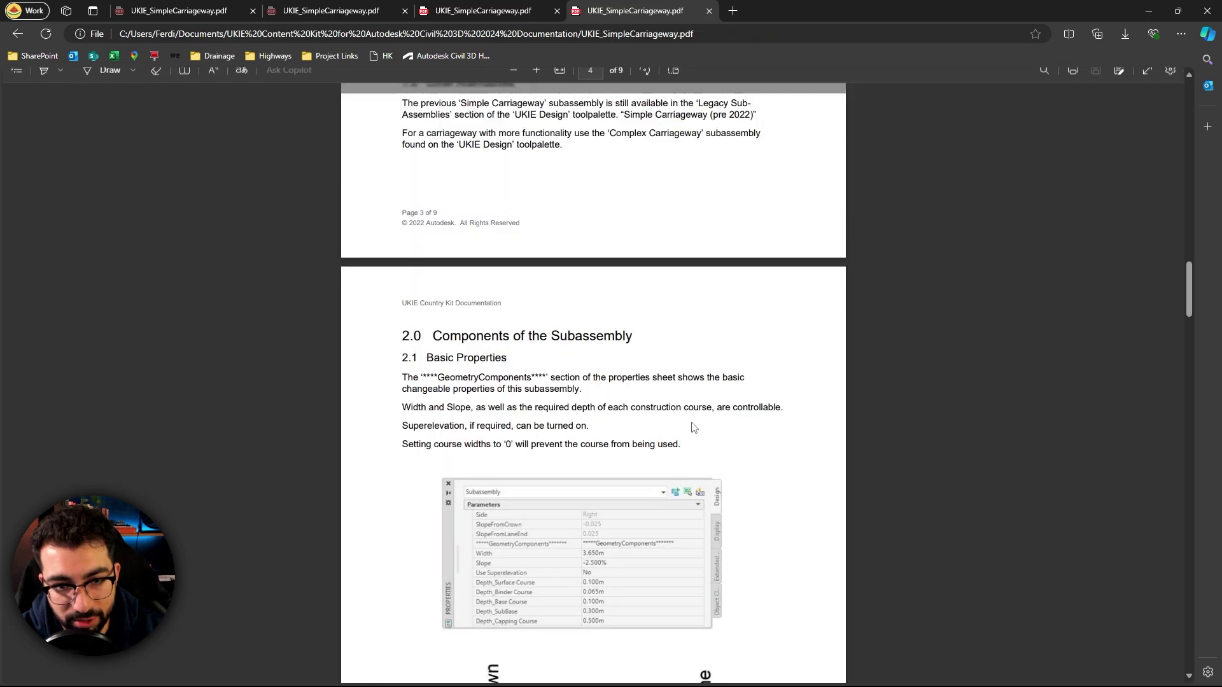
# Step: Read section 2.2 Endcap control, highlighting SlopeShiftComponents, then restore down the Edge window
pyautogui.scroll(10, 712, 425)
pyautogui.scroll(-15, 713, 427)
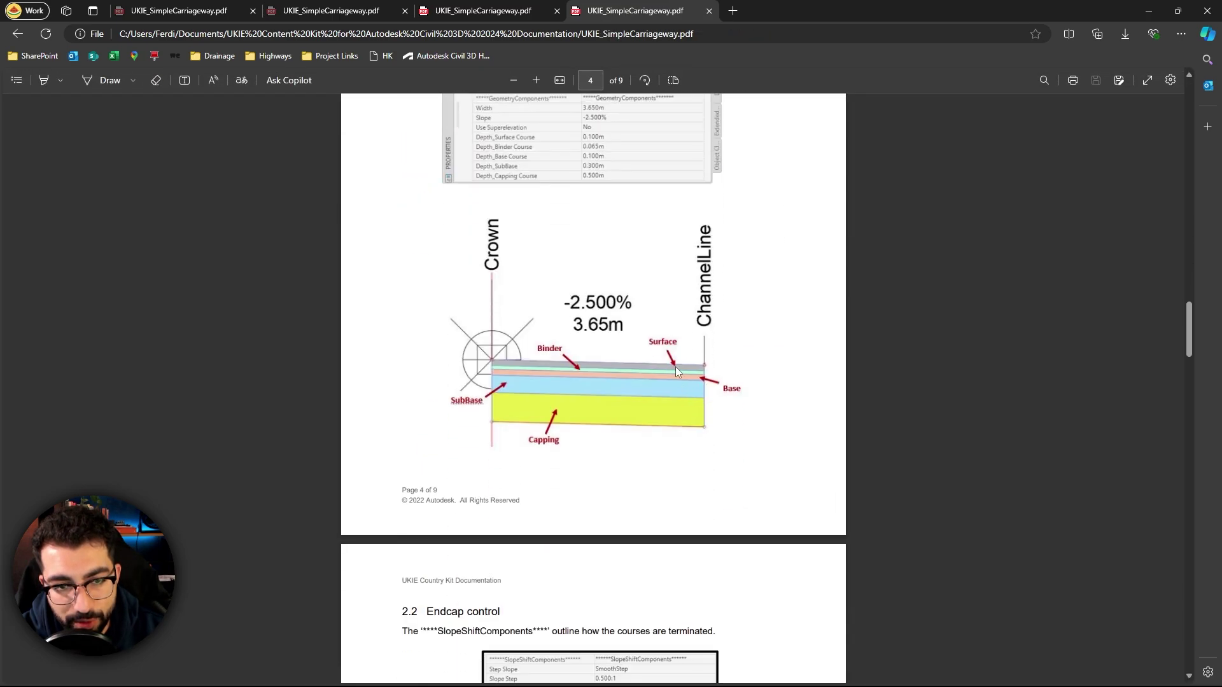
pyautogui.scroll(-7, 574, 467)
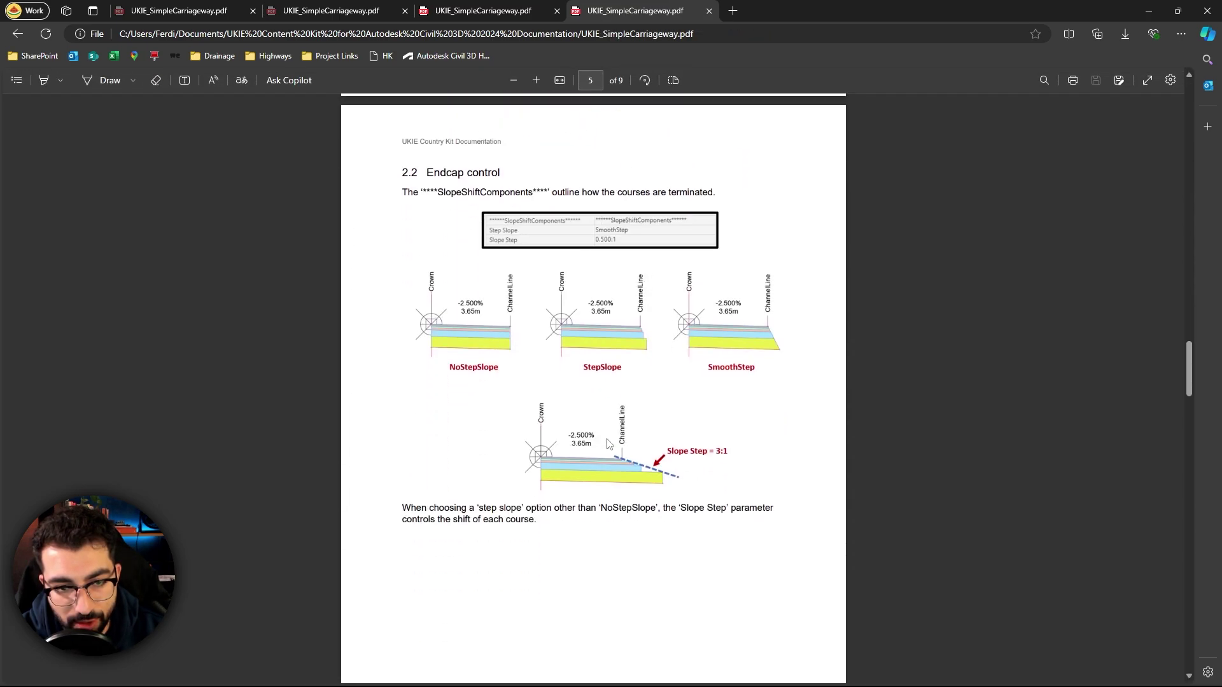
pyautogui.scroll(-15, 547, 382)
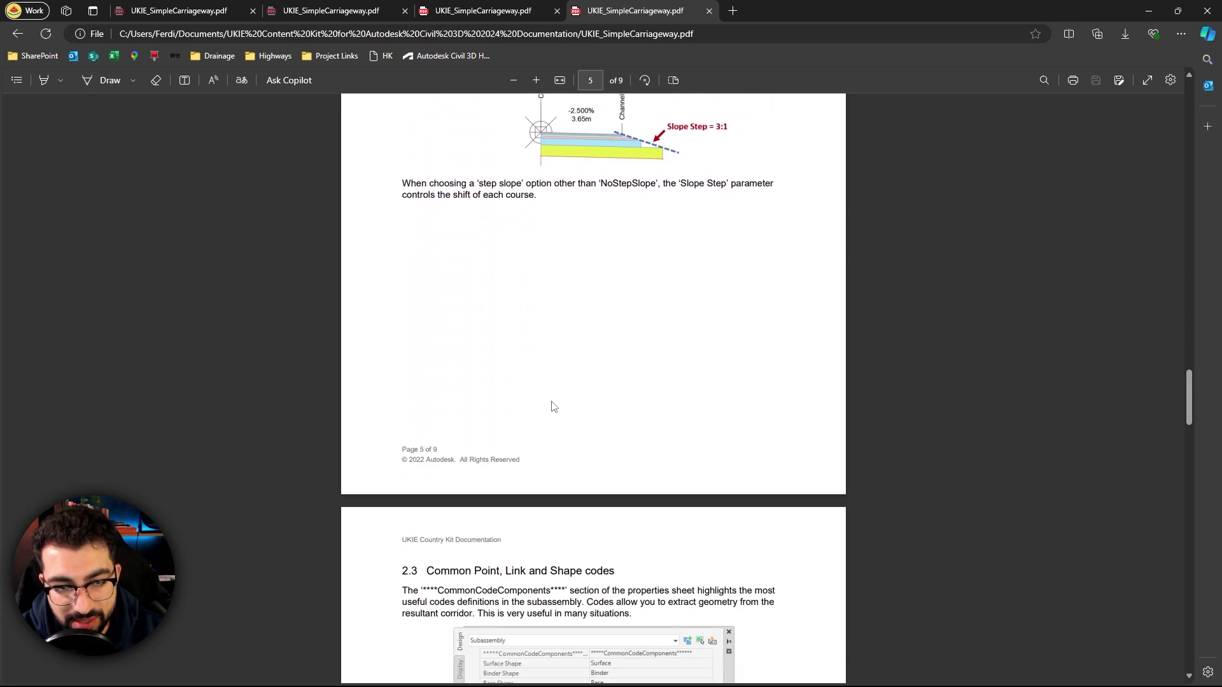
pyautogui.scroll(-20, 563, 434)
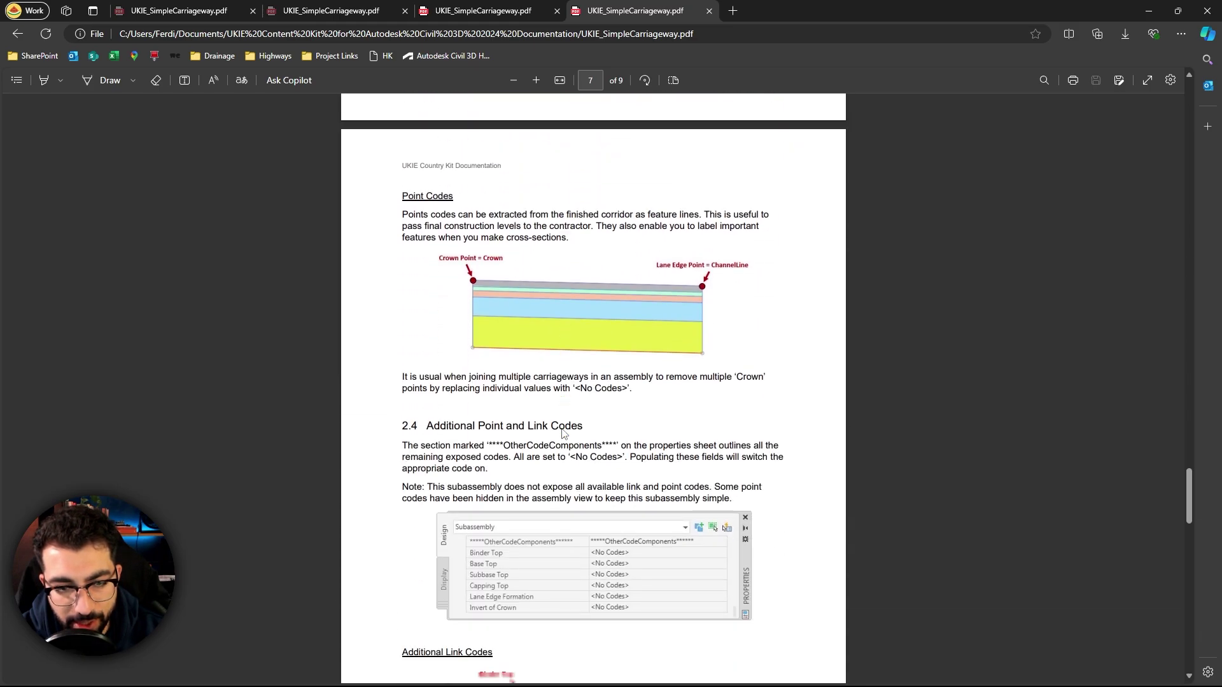
pyautogui.scroll(-1, 563, 434)
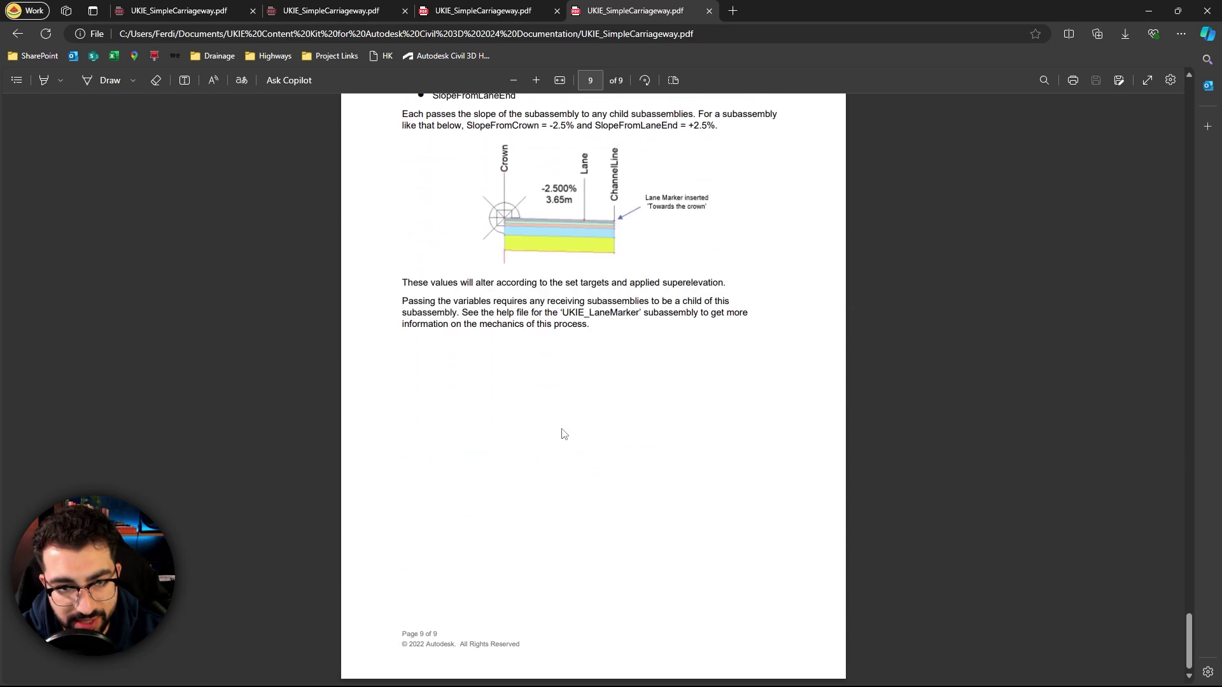
pyautogui.scroll(20, 563, 434)
pyautogui.scroll(7, 563, 433)
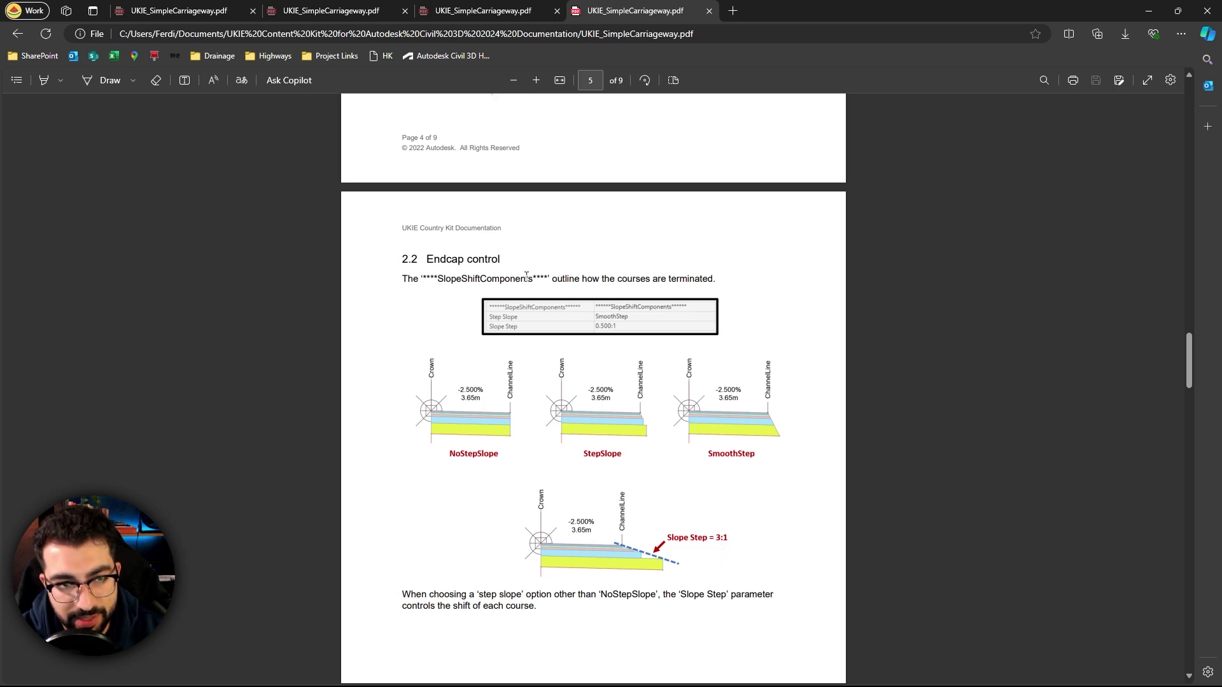
pyautogui.moveTo(438, 278); pyautogui.dragTo(533, 280)
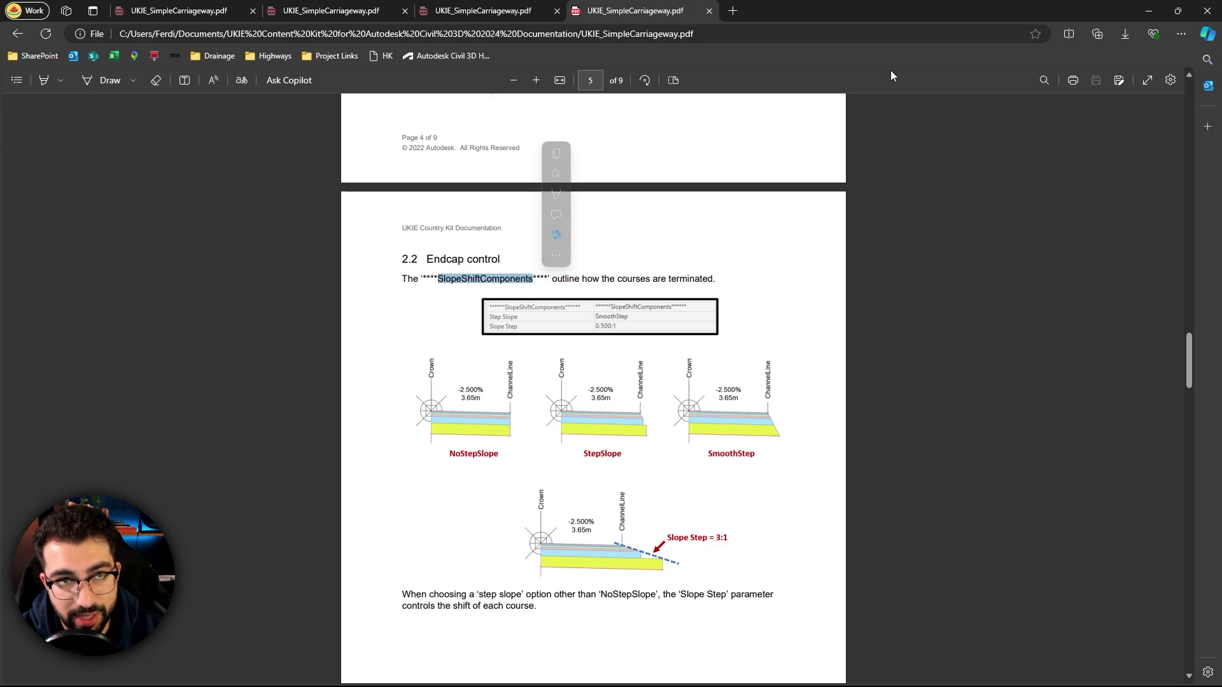
pyautogui.click(1178, 11)
# Step: Try SmoothStep as the right lane's Step Slope, then revert it to NoStepSlope
pyautogui.click(1086, 43)
pyautogui.click(649, 362)
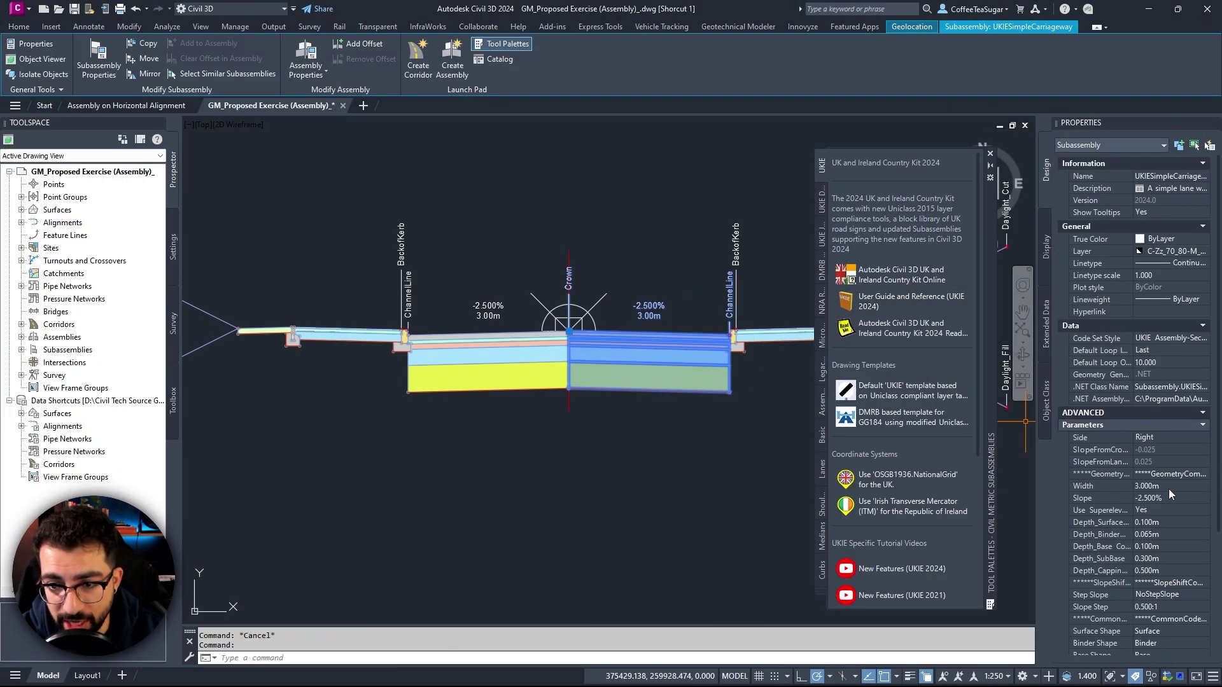
pyautogui.click(1178, 595)
pyautogui.click(1190, 598)
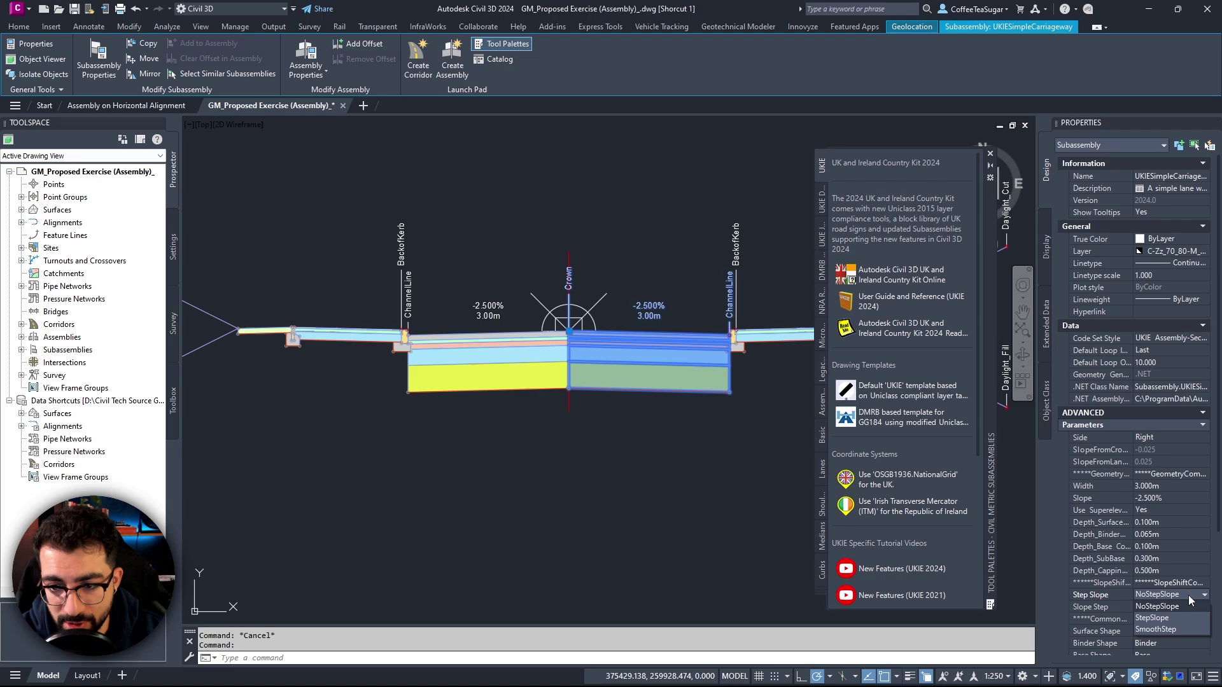
pyautogui.click(1147, 631)
pyautogui.scroll(4, 735, 366)
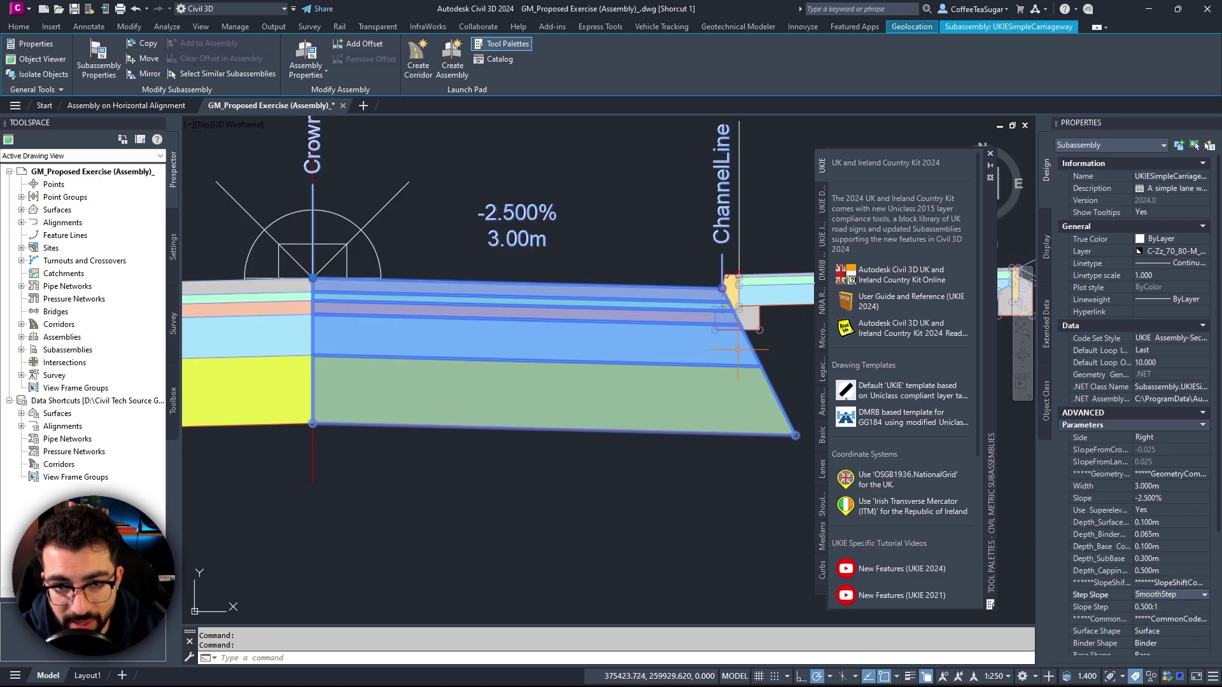
pyautogui.click(1177, 595)
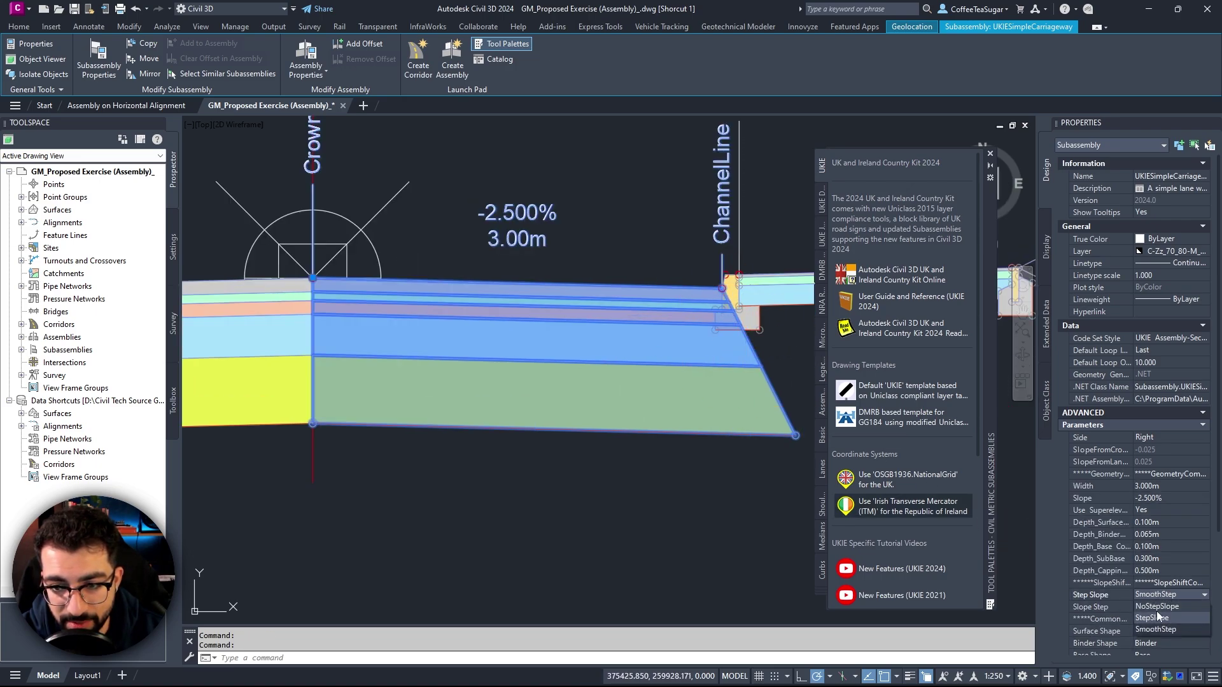
pyautogui.click(1152, 608)
# Step: Select both the right and left footpath subassemblies together
pyautogui.press('Escape')
pyautogui.scroll(-4, 631, 350)
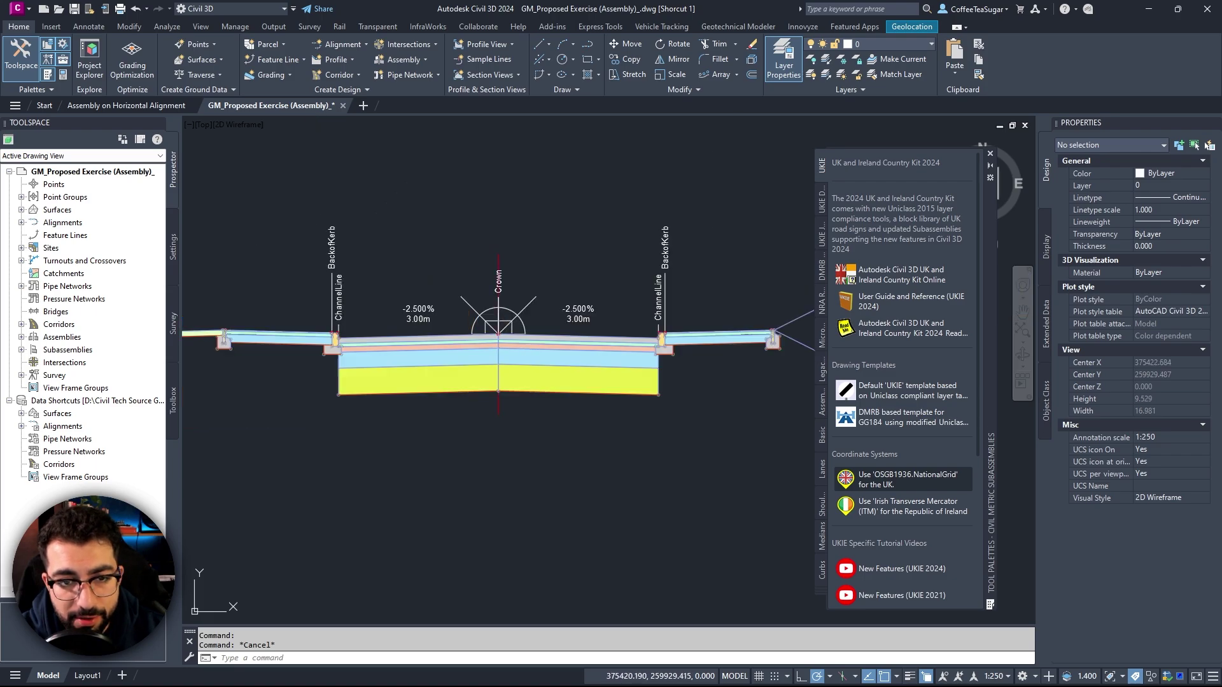
pyautogui.click(706, 313)
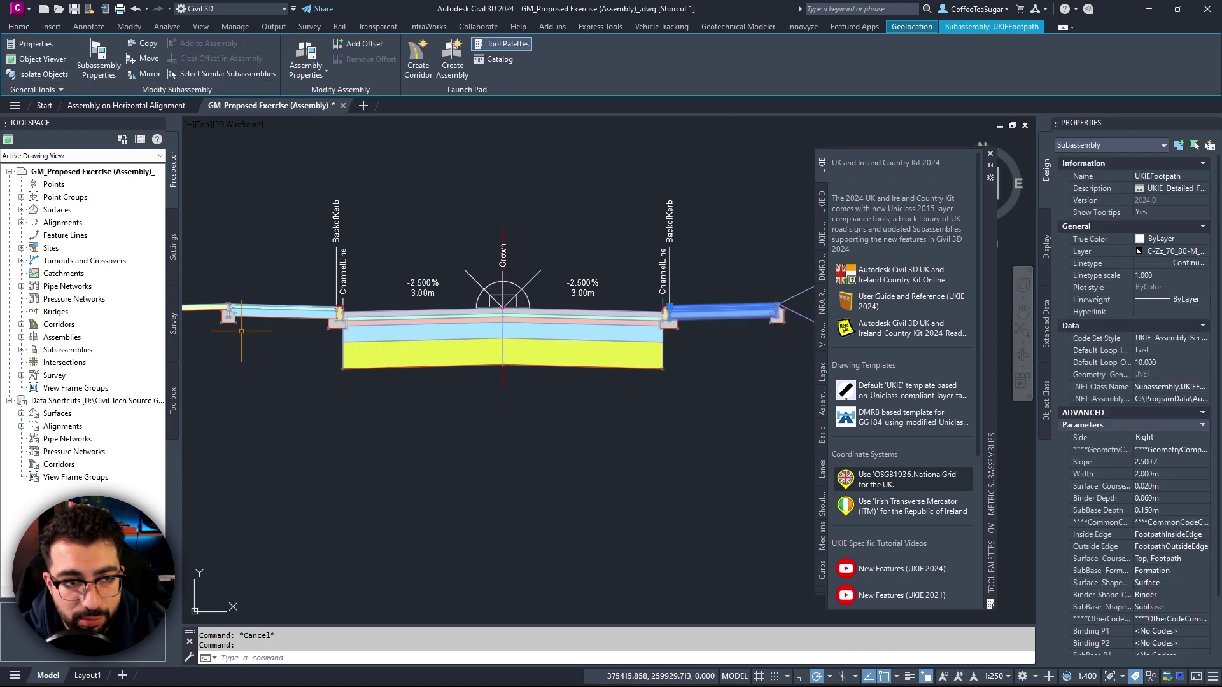
pyautogui.click(276, 309)
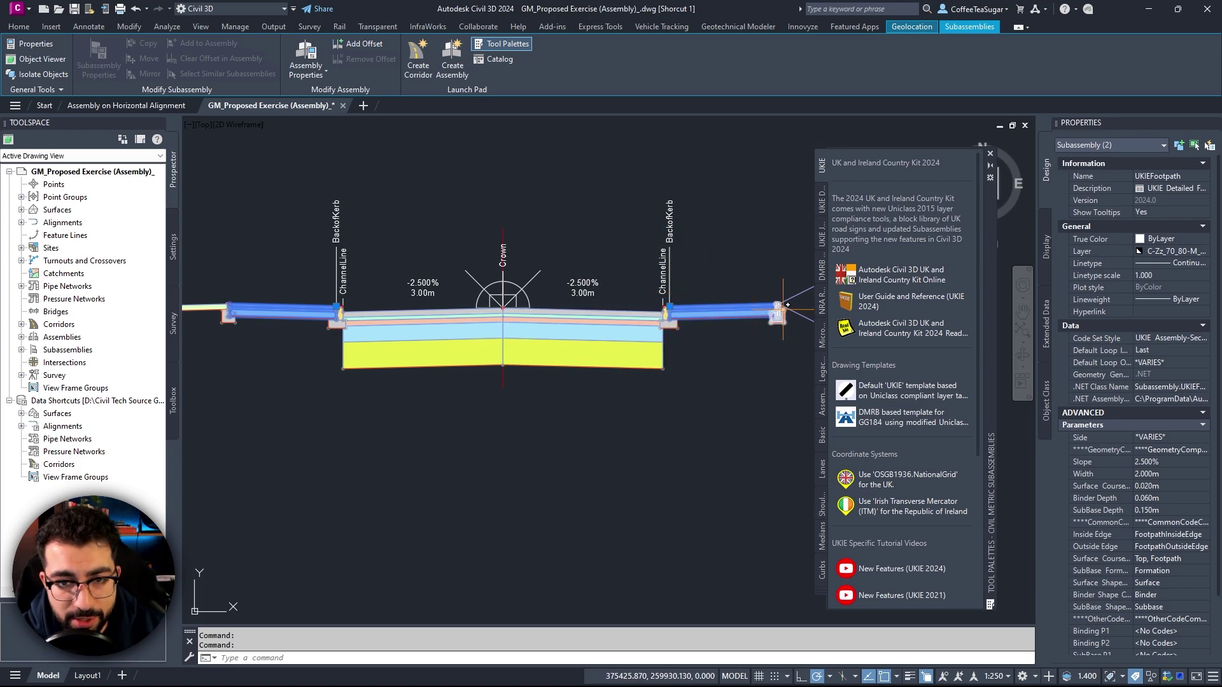
pyautogui.scroll(2, 672, 294)
pyautogui.scroll(1, 732, 298)
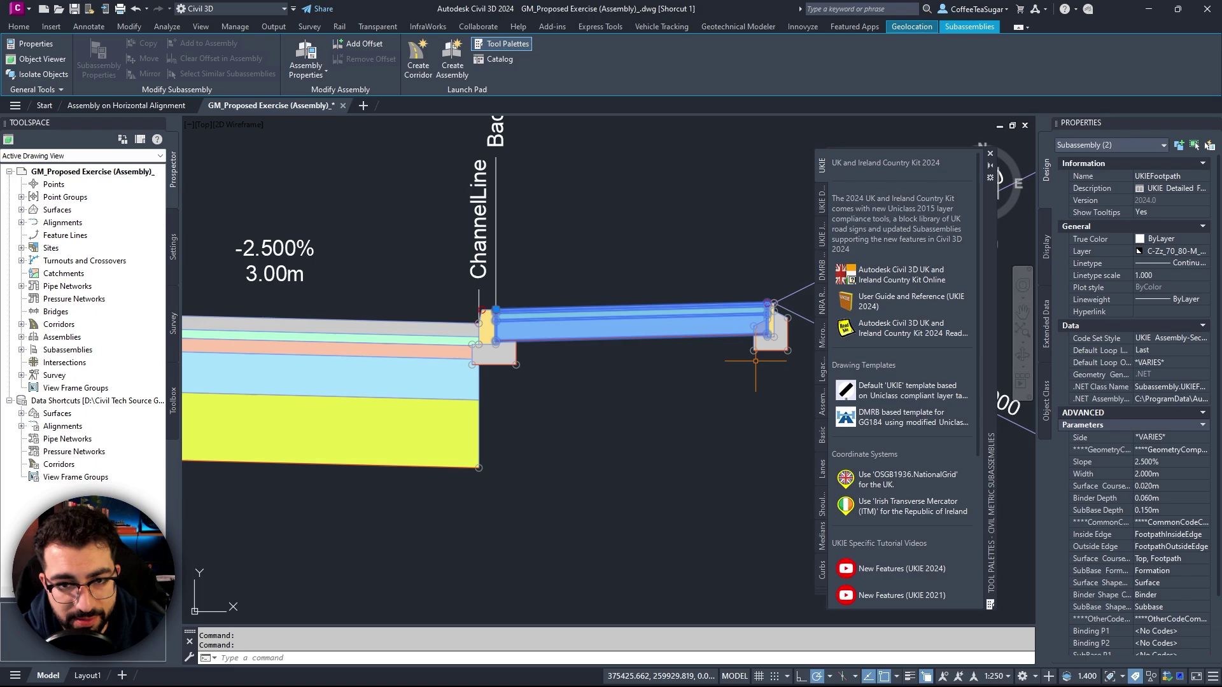
pyautogui.scroll(-1, 755, 361)
pyautogui.scroll(1, 732, 354)
pyautogui.scroll(-1, 732, 353)
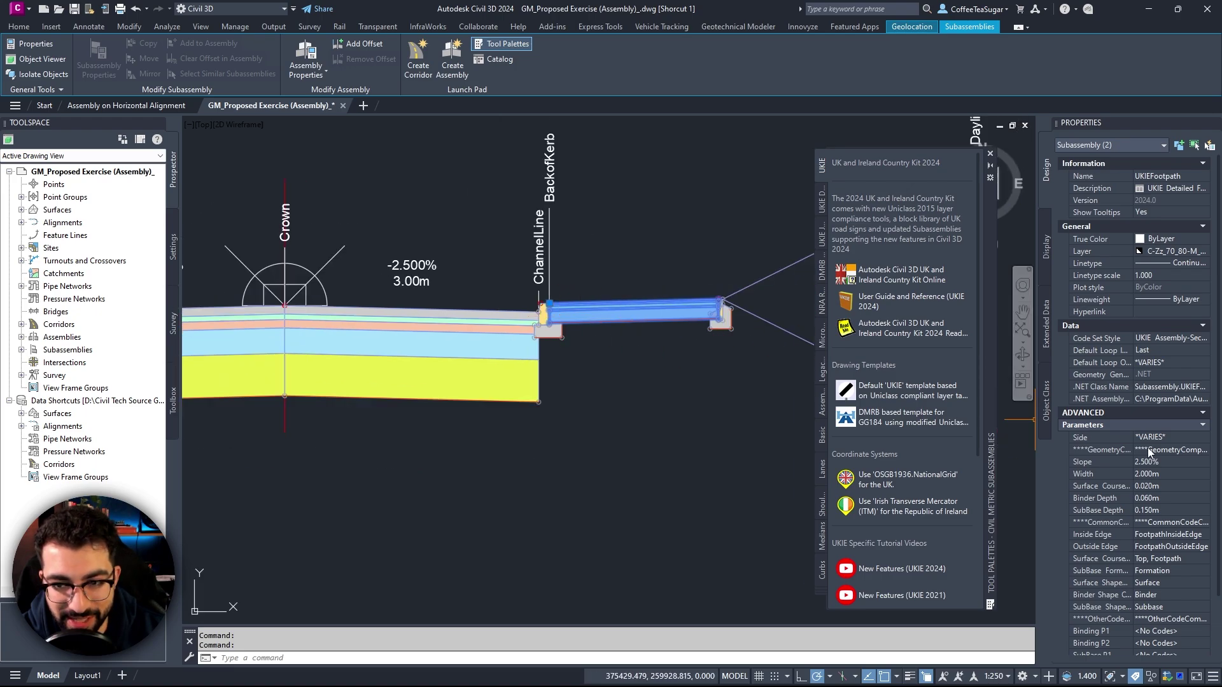
pyautogui.scroll(2, 612, 288)
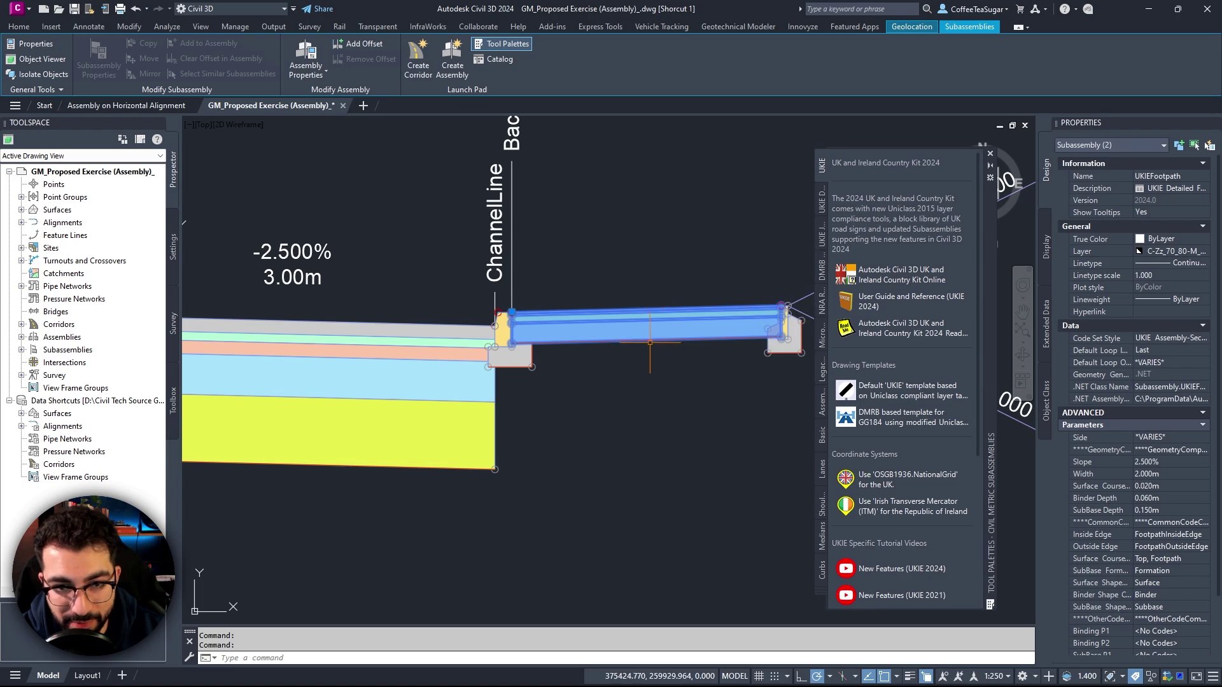
pyautogui.scroll(3, 497, 312)
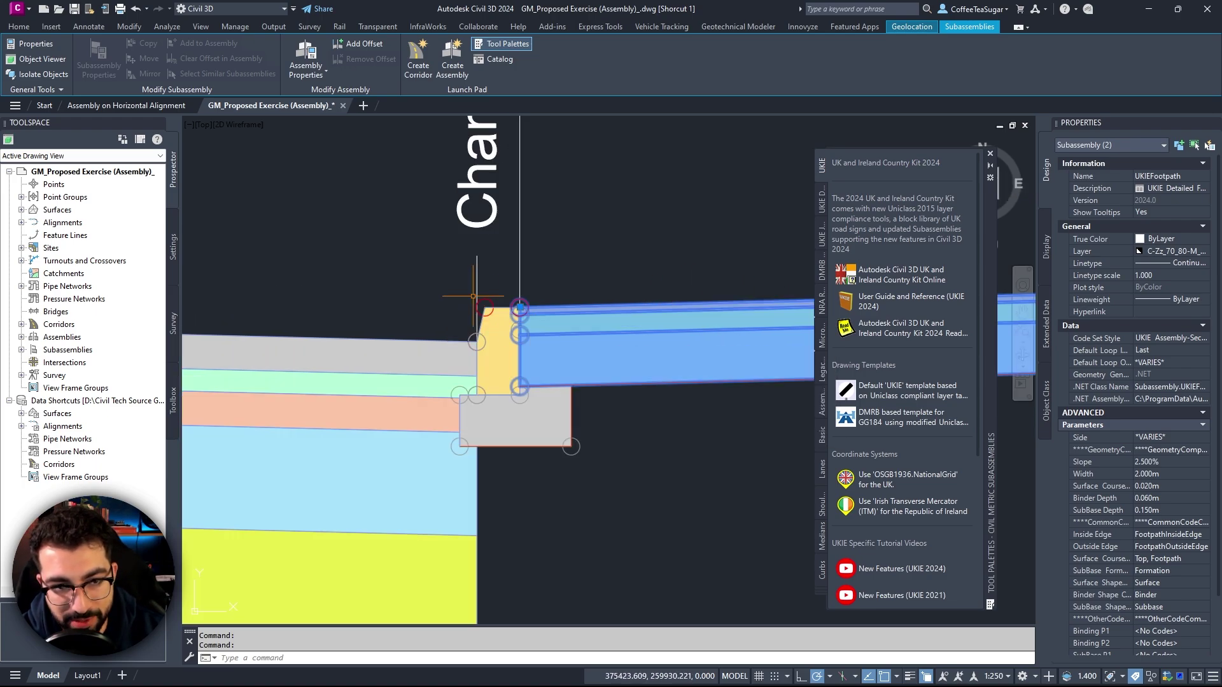
pyautogui.scroll(-5, 520, 297)
pyautogui.scroll(5, 642, 289)
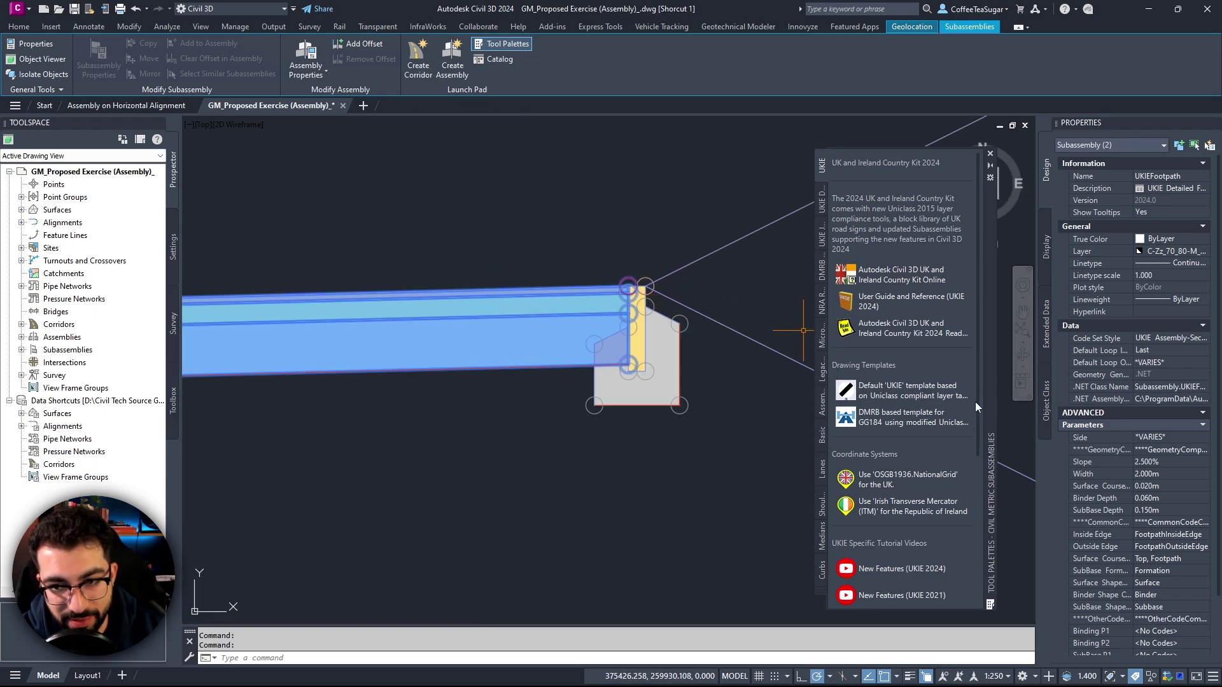
# Step: Set the footpaths' Width to 1.825 m in Properties and clear the selection
pyautogui.click(1162, 476)
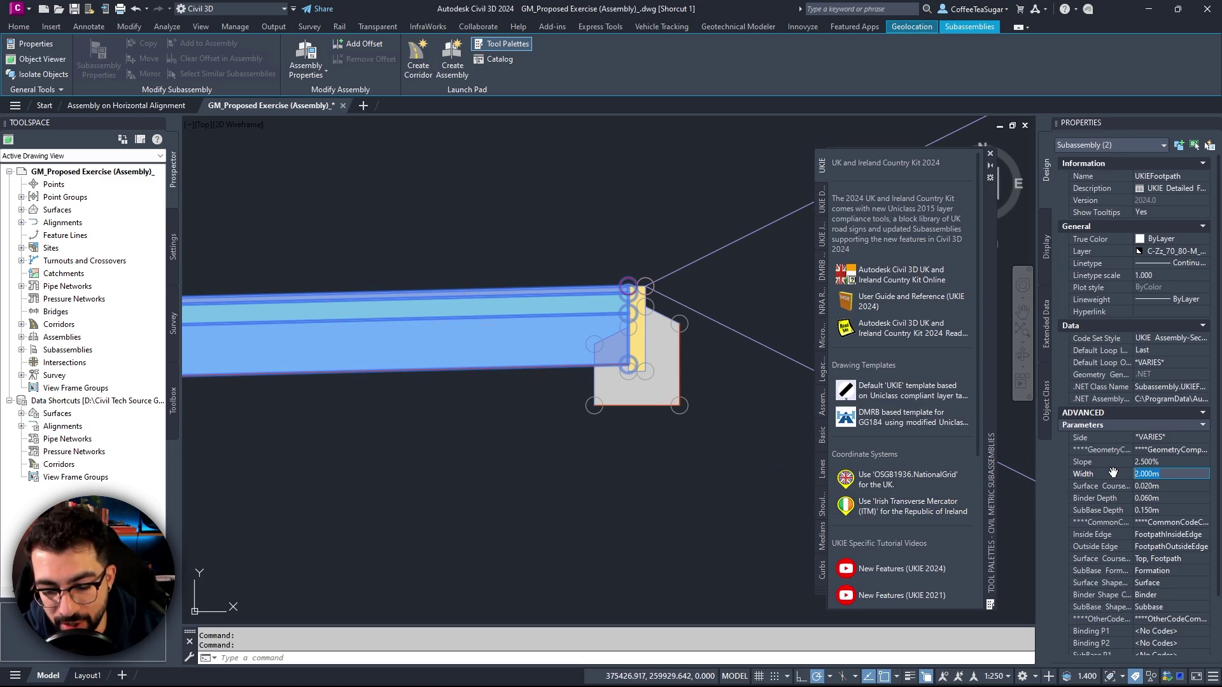
pyautogui.write('1.8')
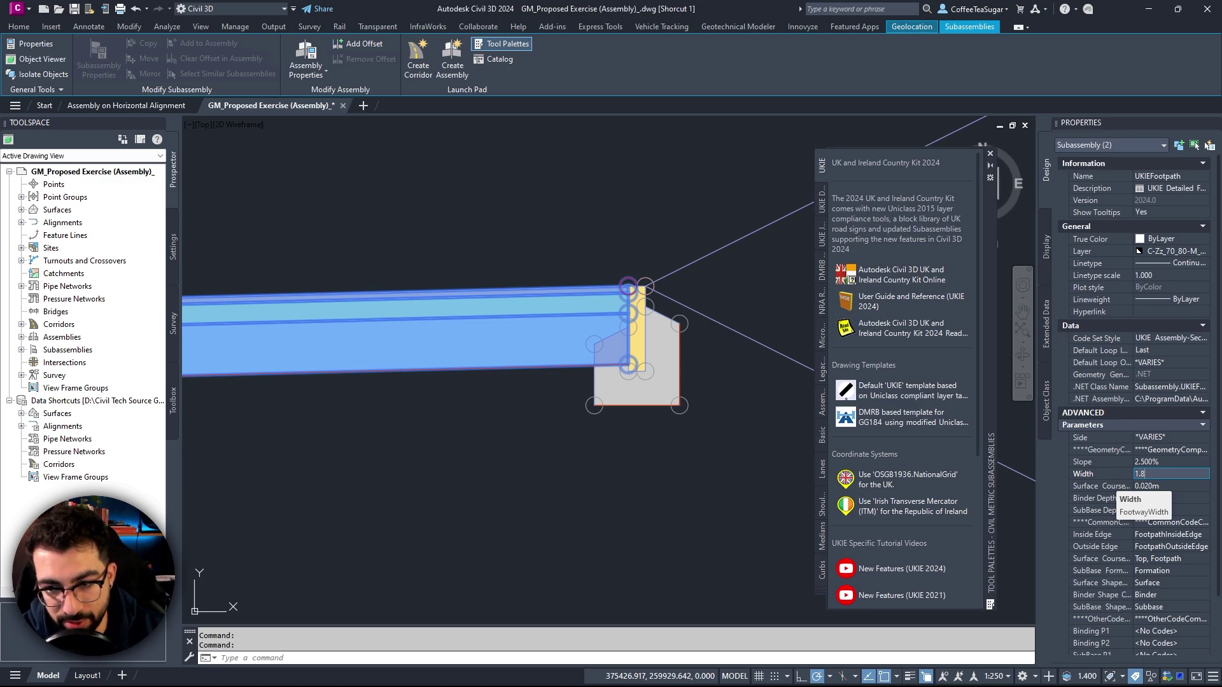
pyautogui.write('25')
pyautogui.press('Return')
pyautogui.middleClick(412, 354)
pyautogui.middleClick(412, 354)
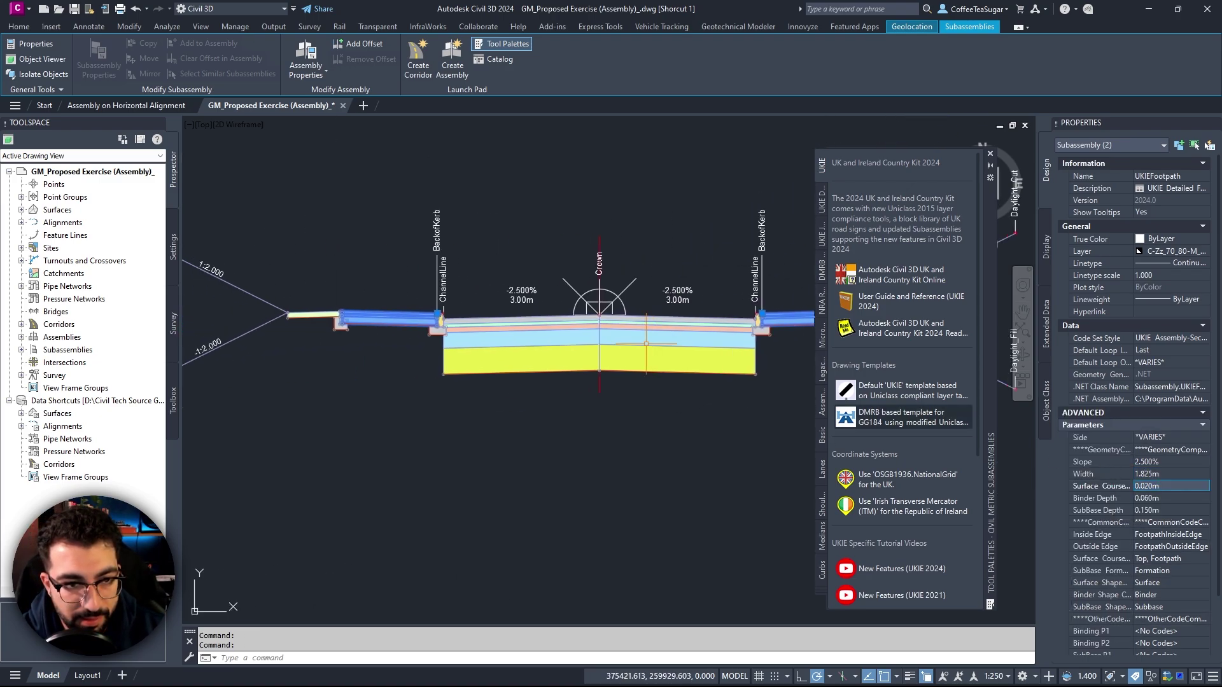
pyautogui.press('Escape')
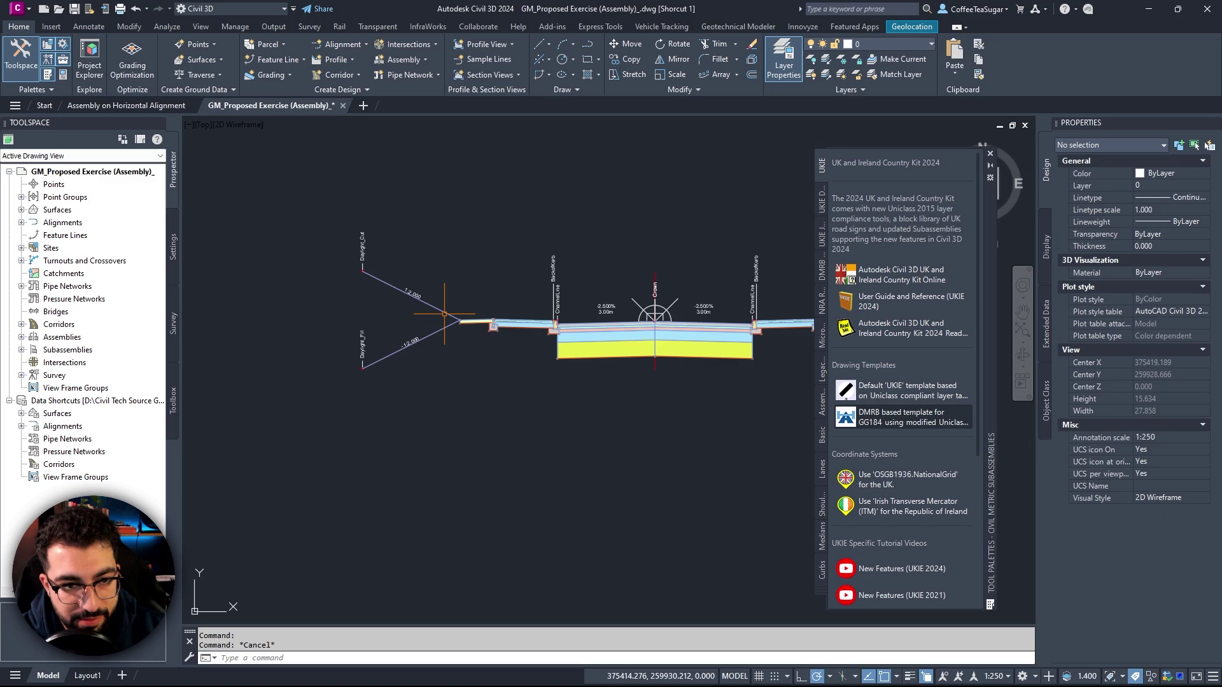
# Step: Select the left and right daylight slope subassemblies together
pyautogui.click(412, 310)
pyautogui.click(382, 337)
pyautogui.moveTo(643, 300); pyautogui.dragTo(426, 319, button='middle')
pyautogui.click(720, 280)
pyautogui.click(643, 318)
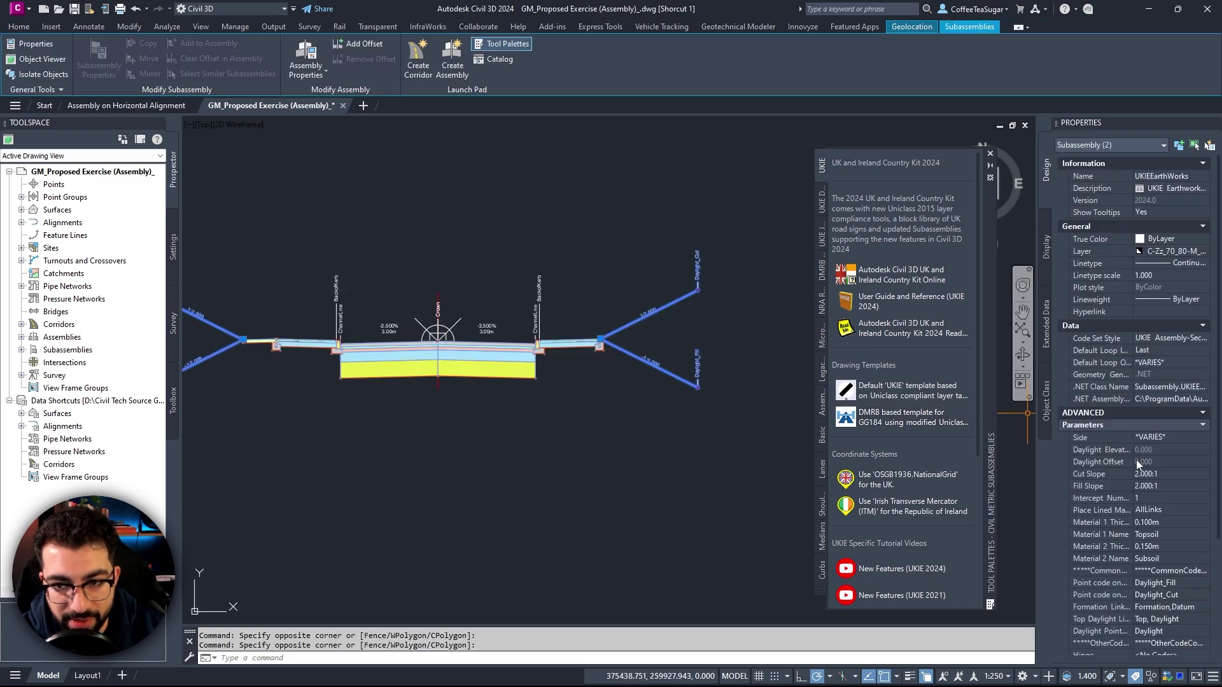
# Step: Set both daylights' cut and fill slopes to 3, then select the whole assembly at its crown
pyautogui.click(1178, 473)
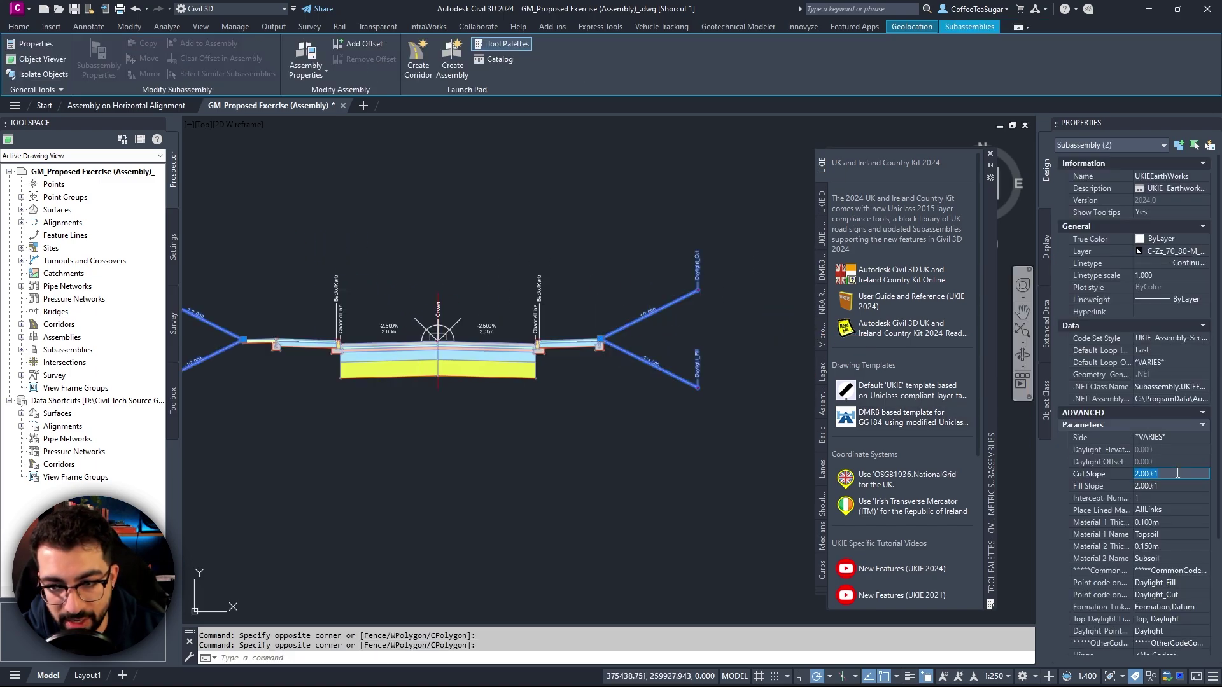
pyautogui.write('3')
pyautogui.press('Tab')
pyautogui.write('3')
pyautogui.press('Return')
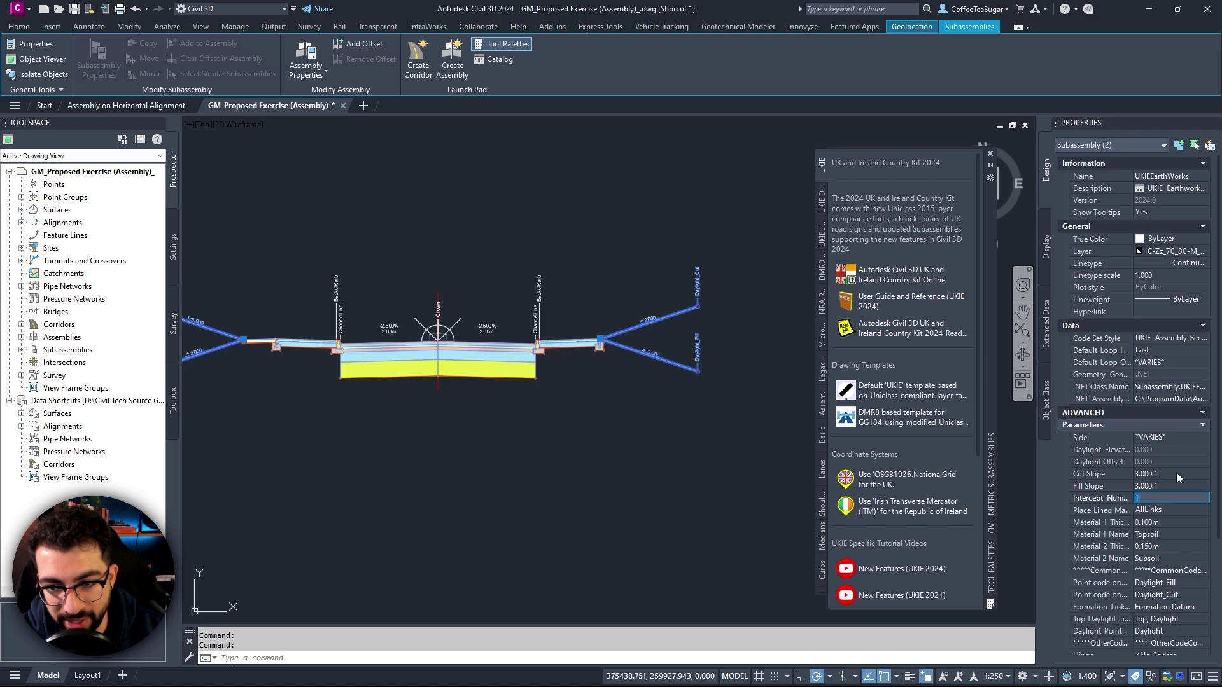
pyautogui.press('Escape')
pyautogui.scroll(2, 291, 308)
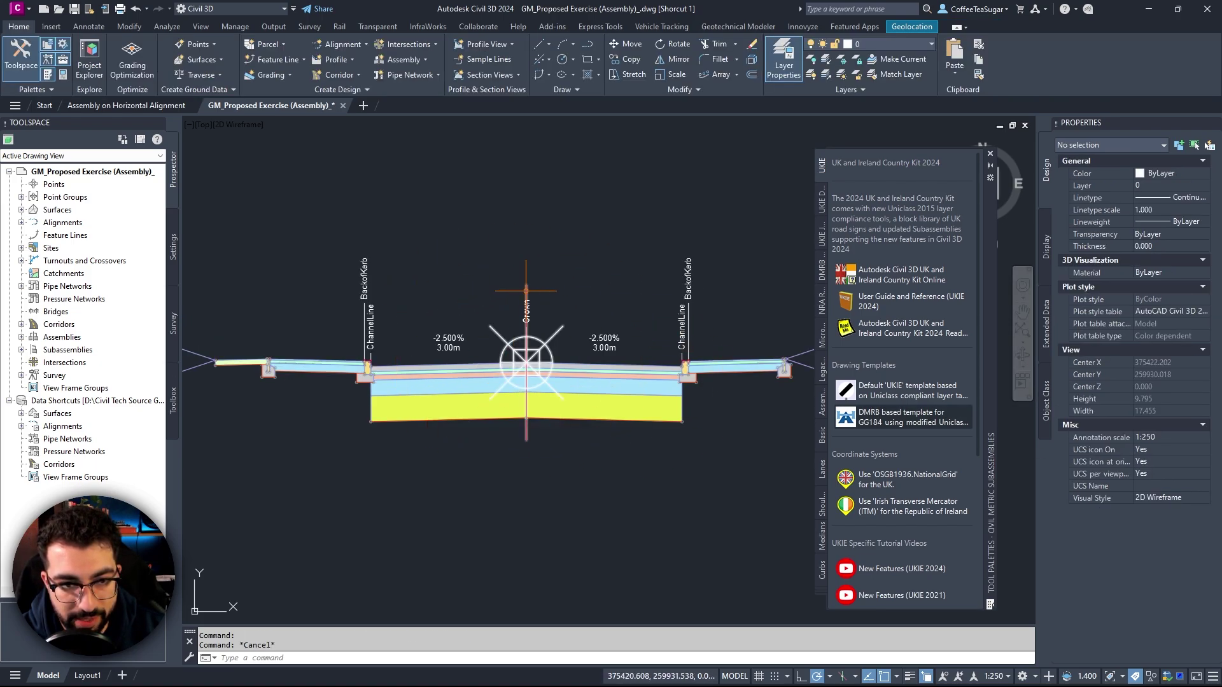
pyautogui.click(526, 289)
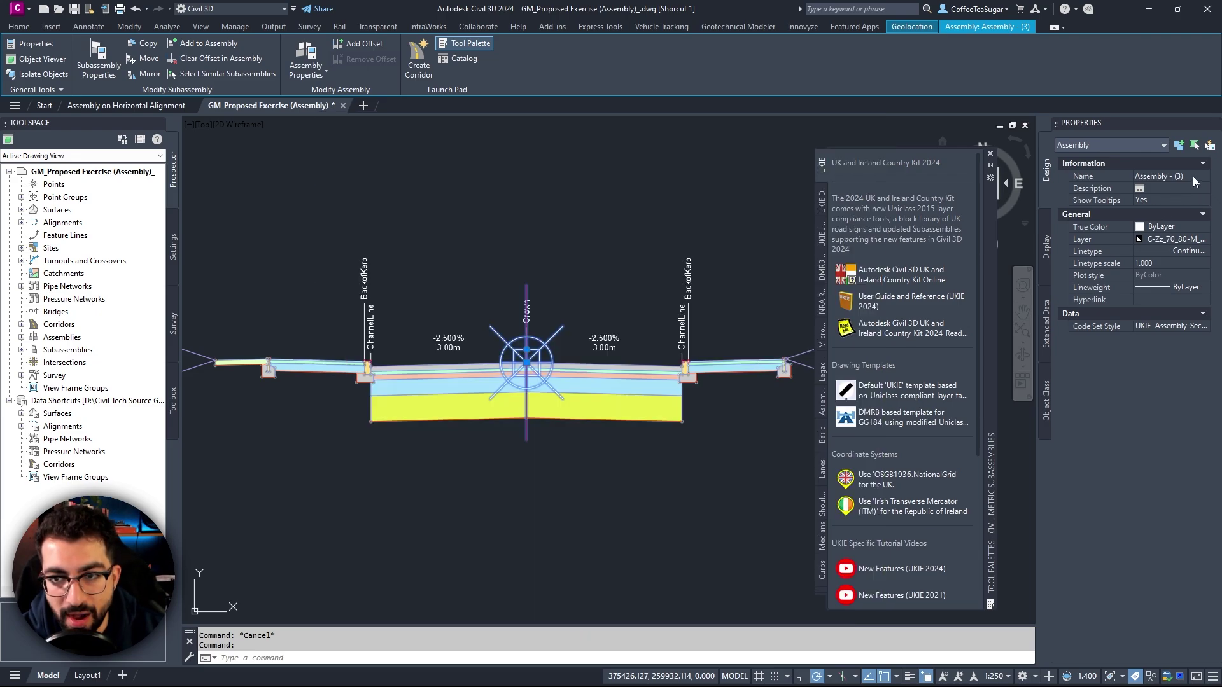
# Step: Activate the assembly Name field and pan across the cross-section to review both sides
pyautogui.click(1194, 177)
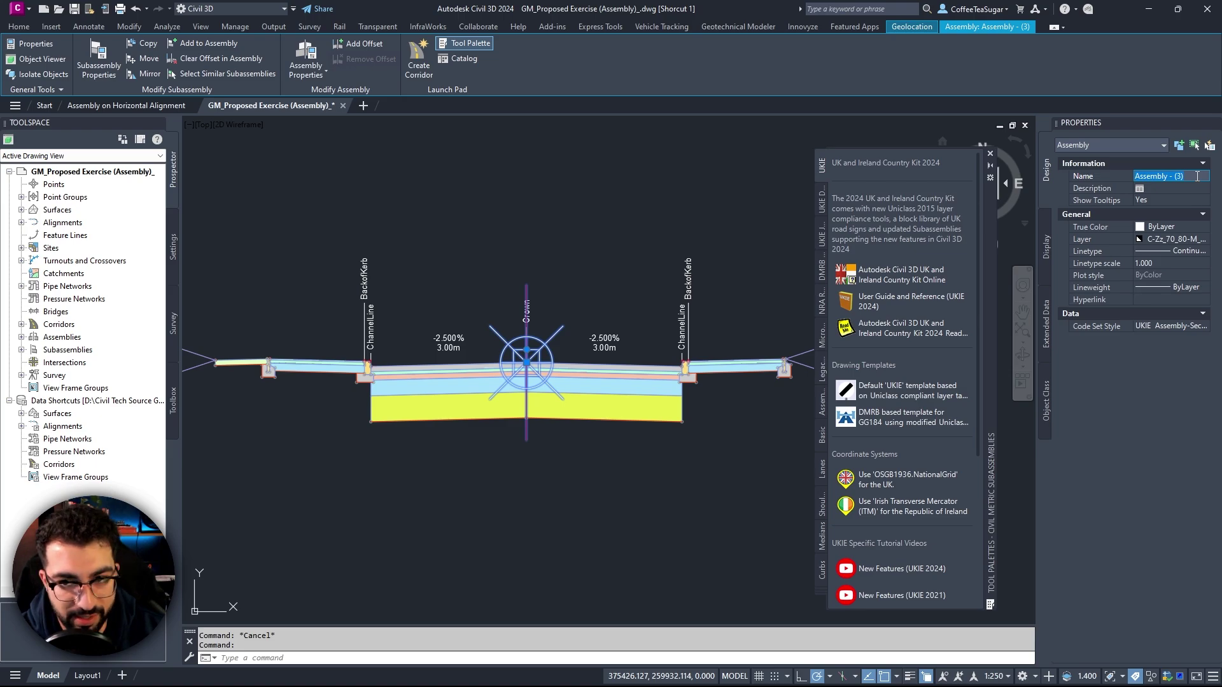
pyautogui.scroll(-2, 495, 270)
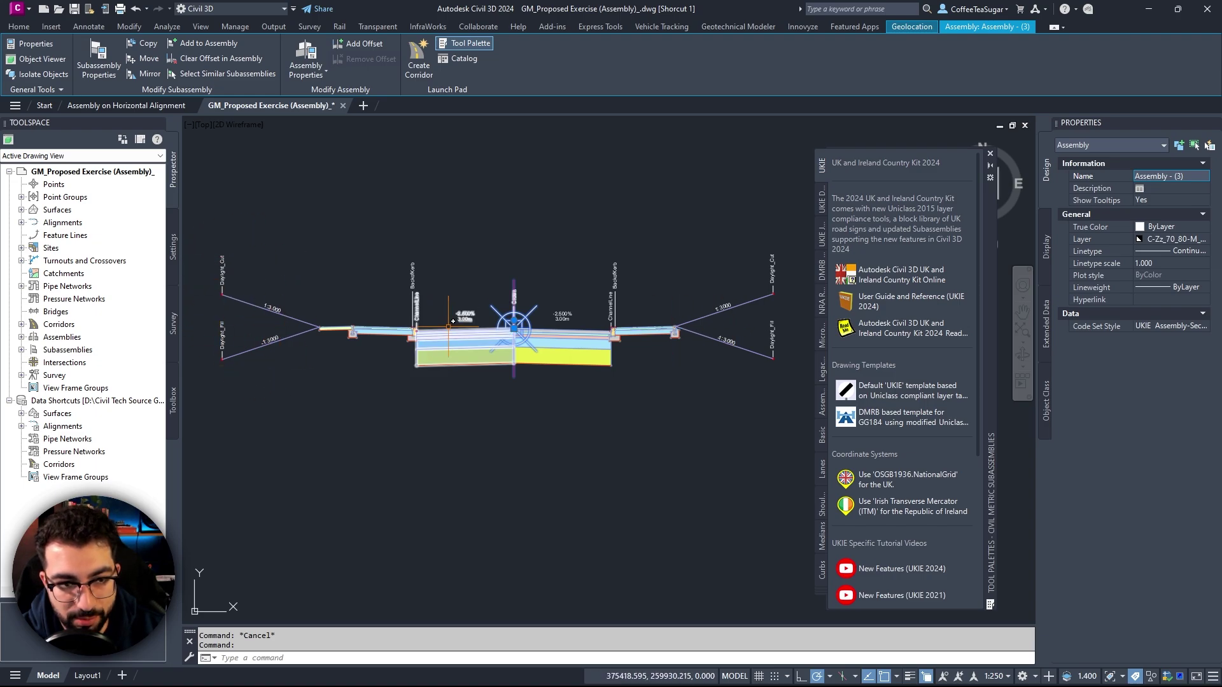
pyautogui.scroll(4, 261, 312)
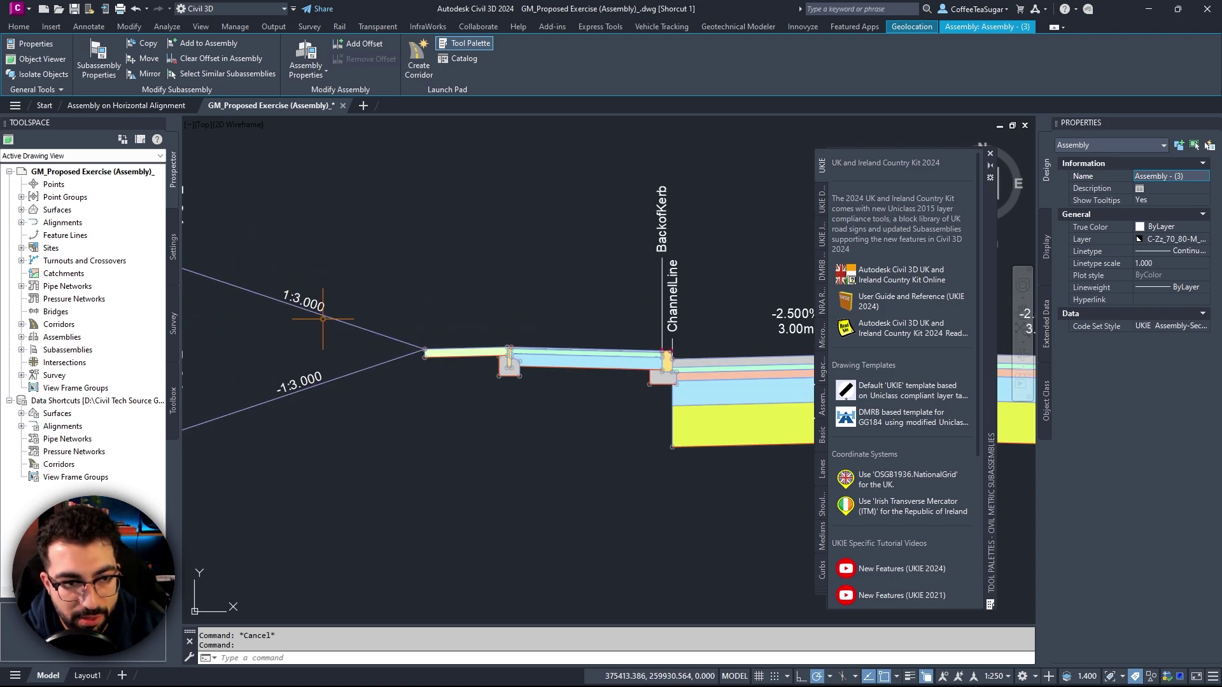
pyautogui.scroll(2, 423, 349)
pyautogui.scroll(-2, 423, 349)
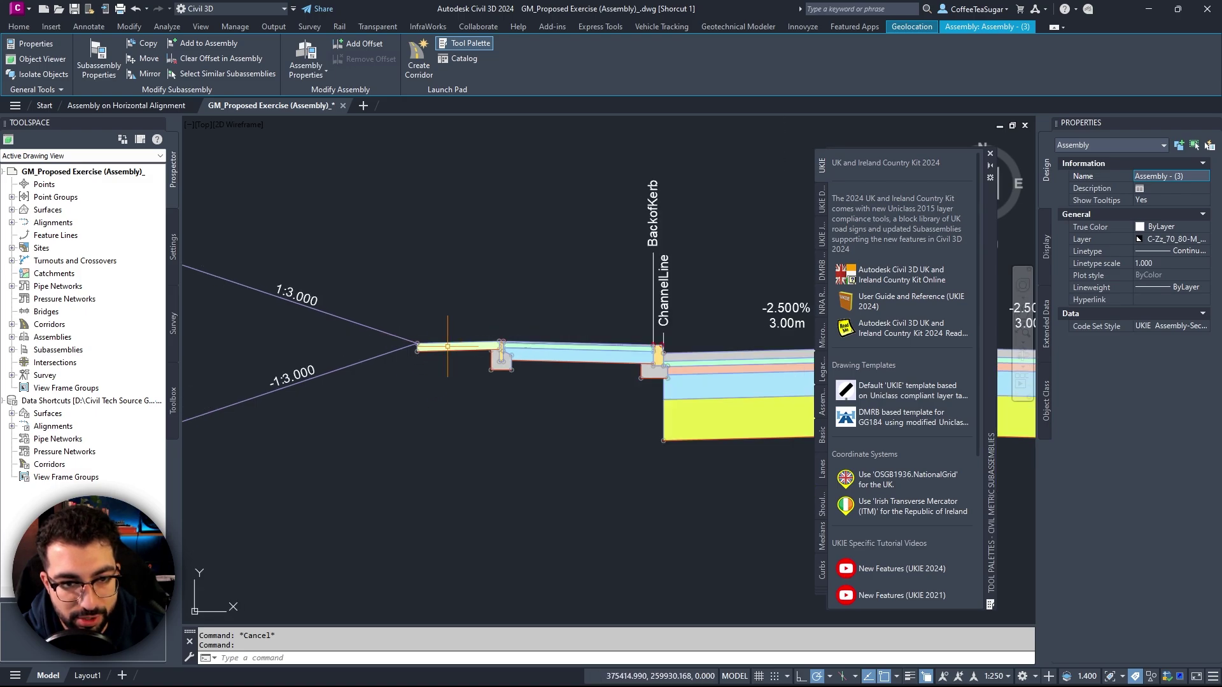
pyautogui.moveTo(567, 347); pyautogui.dragTo(356, 348, button='middle')
pyautogui.scroll(-2, 554, 347)
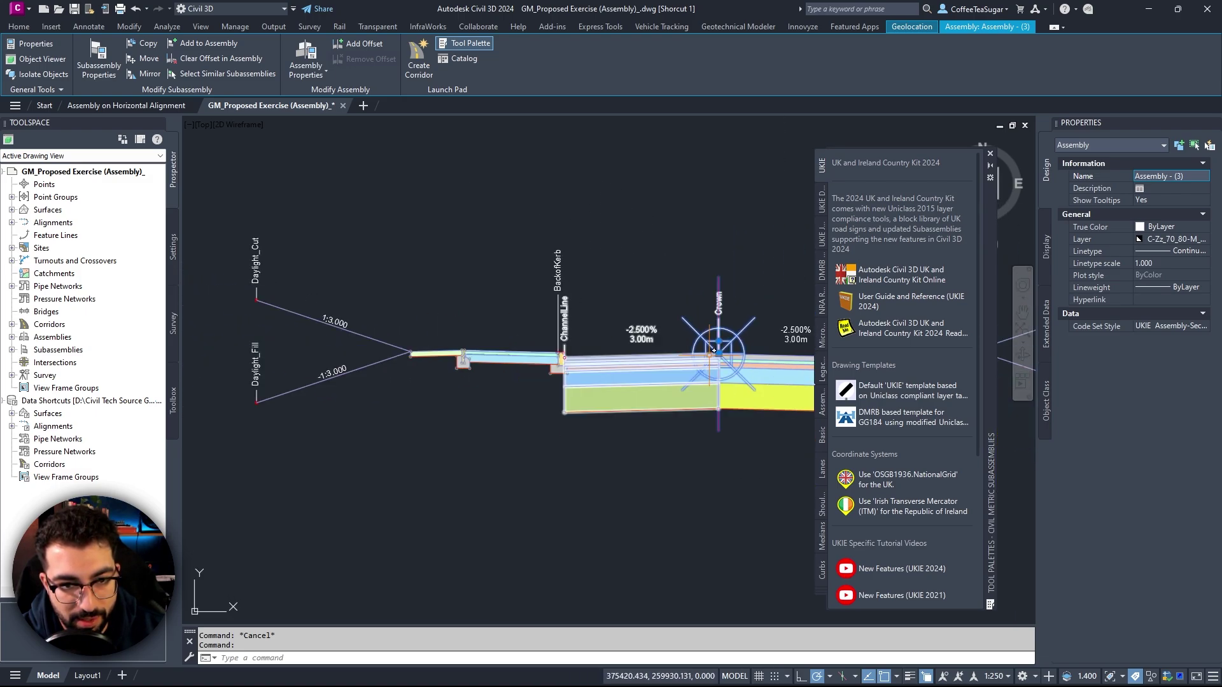
pyautogui.scroll(2, 558, 346)
pyautogui.moveTo(640, 363); pyautogui.dragTo(515, 364, button='middle')
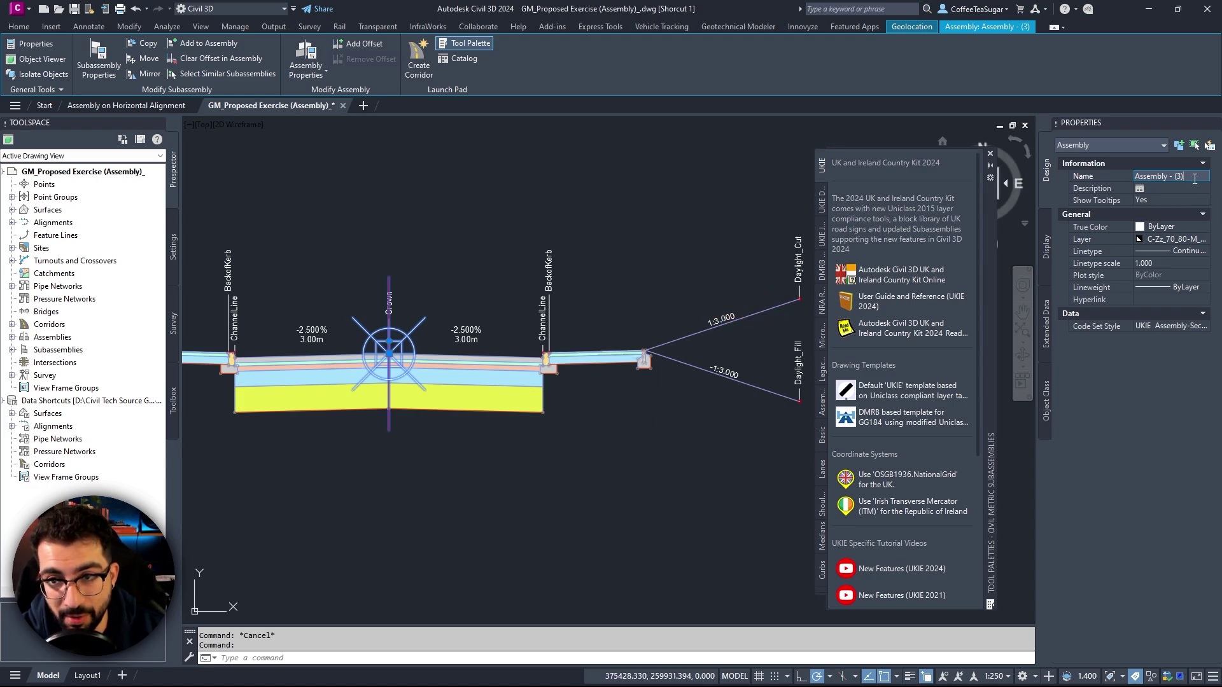
# Step: Rename the assembly to 'Full CW - 3DL-1V-2F-6CW-2F-3DL' and widen the Properties palette to show it
pyautogui.click(1119, 181)
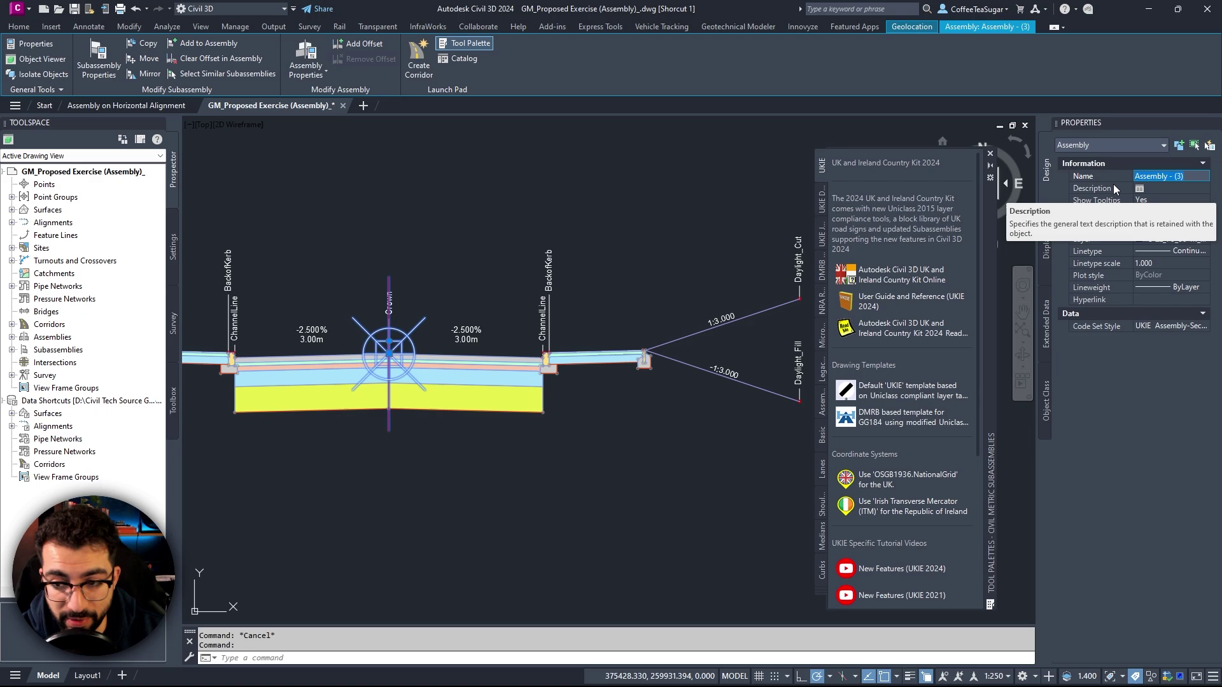
pyautogui.write('Full C')
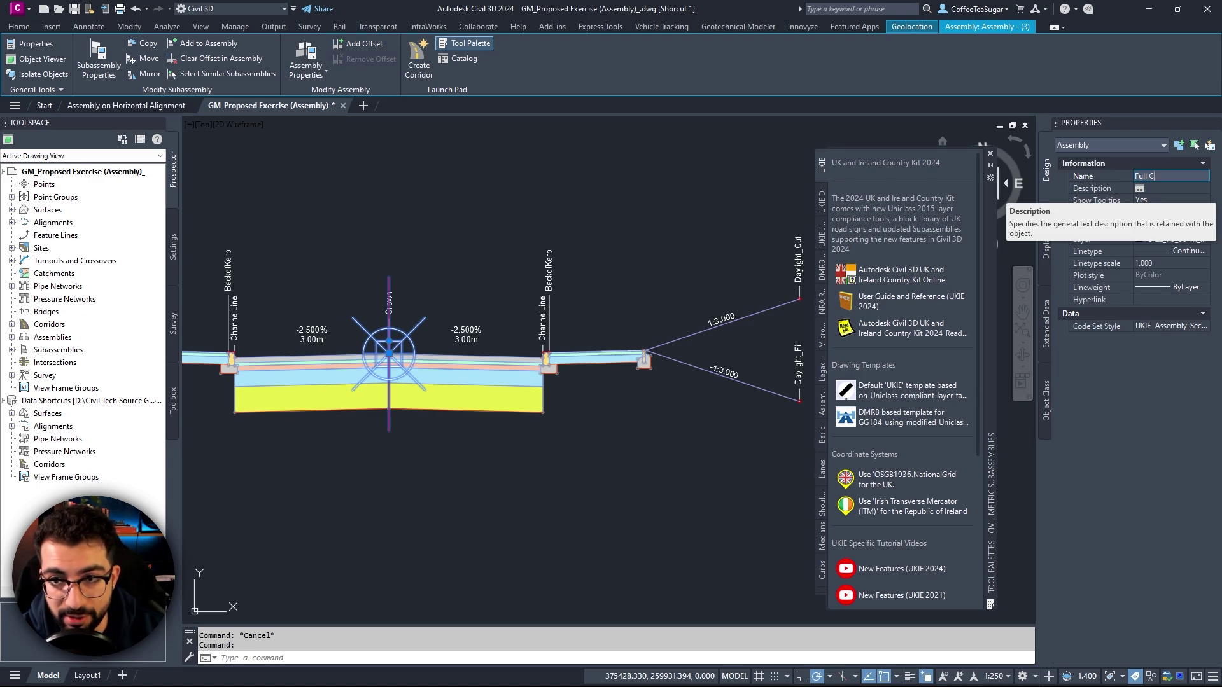
pyautogui.write('W - 3')
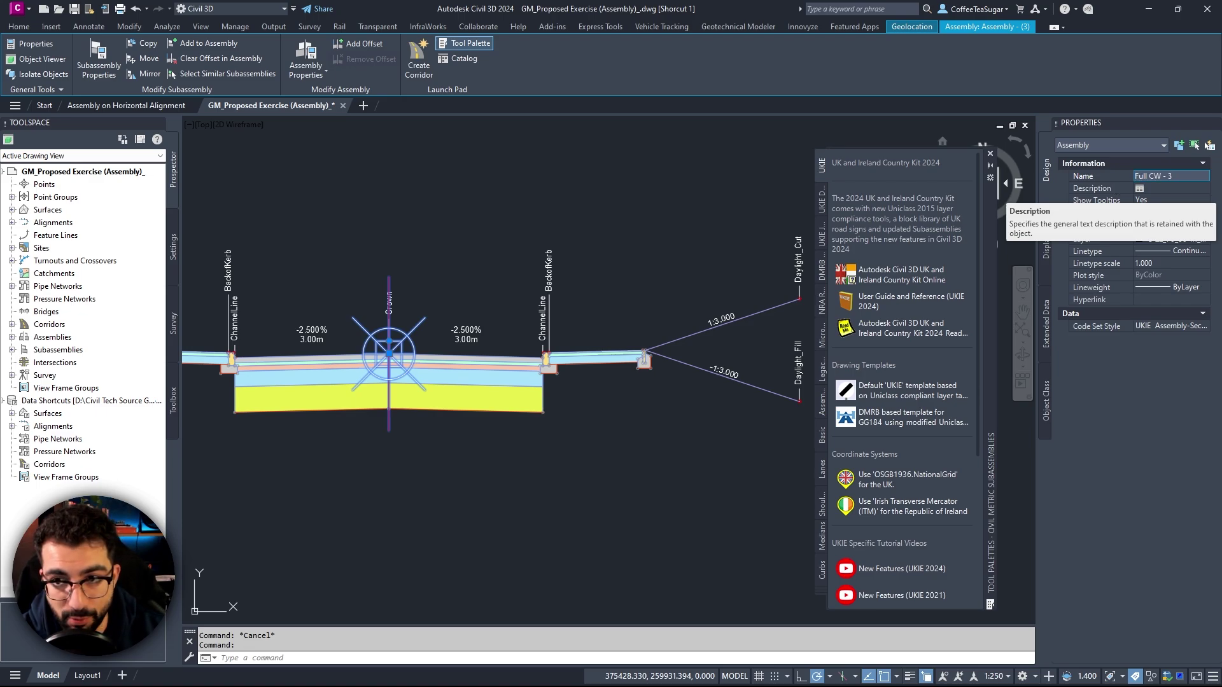
pyautogui.write('DL-1V-2F-')
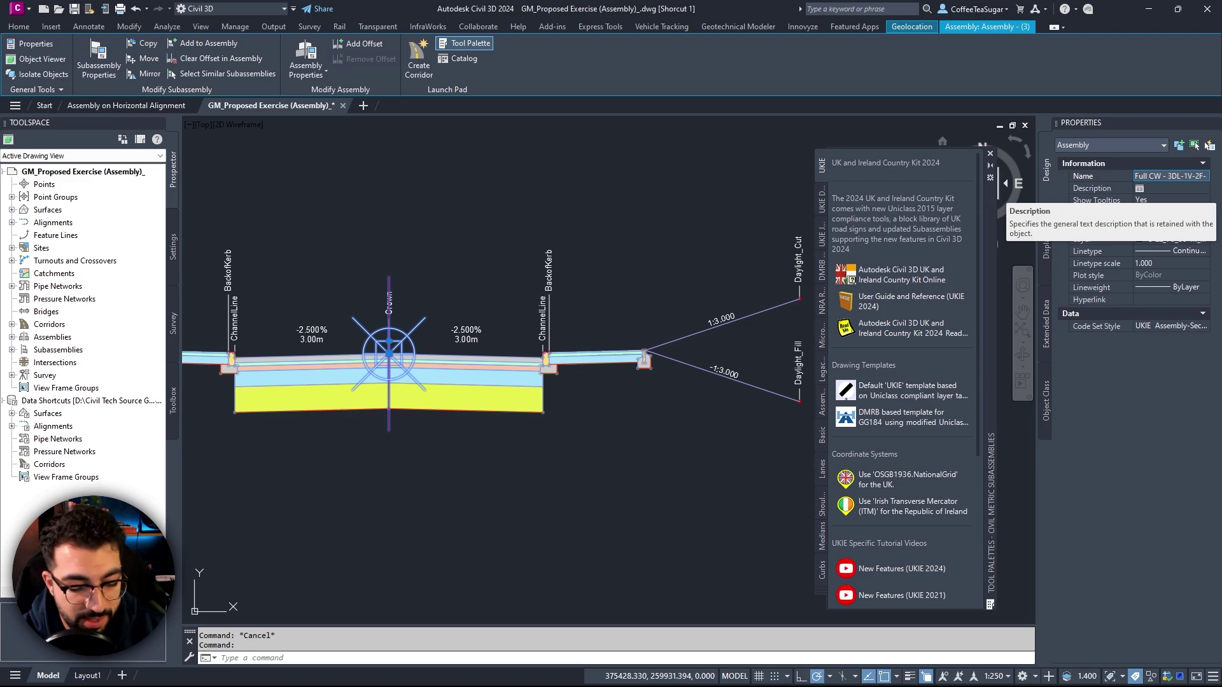
pyautogui.hotkey('ctrl', 'a')
pyautogui.press('BackSpace')
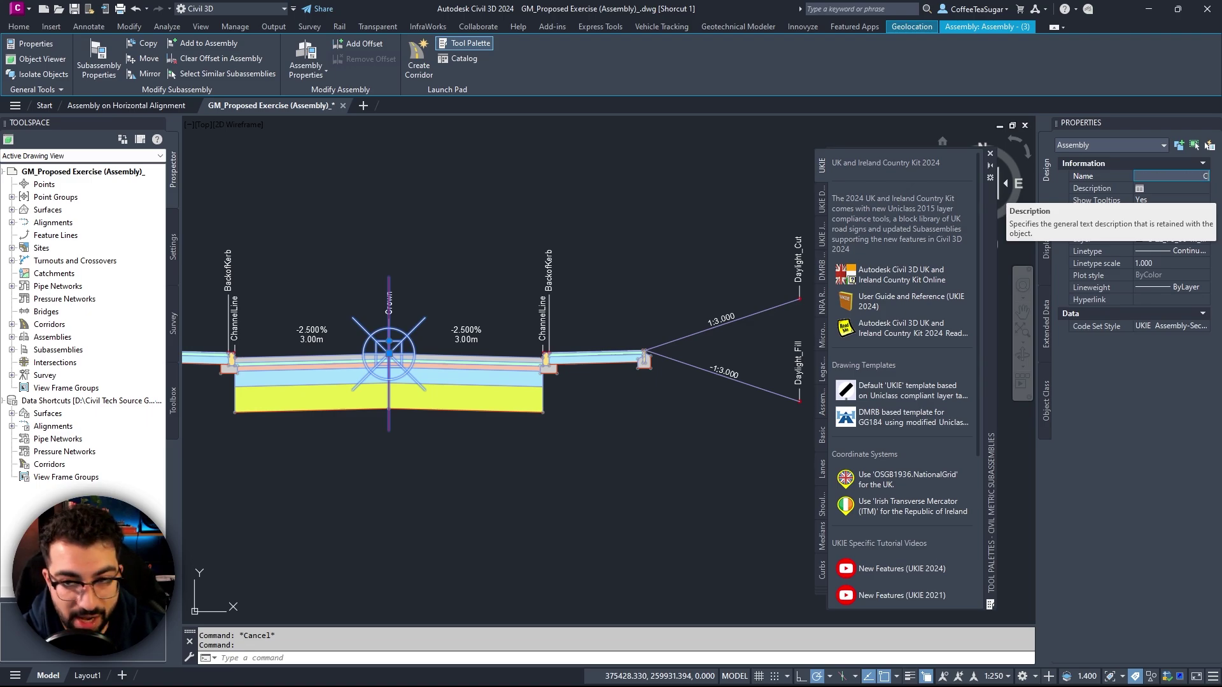
pyautogui.write('W2')
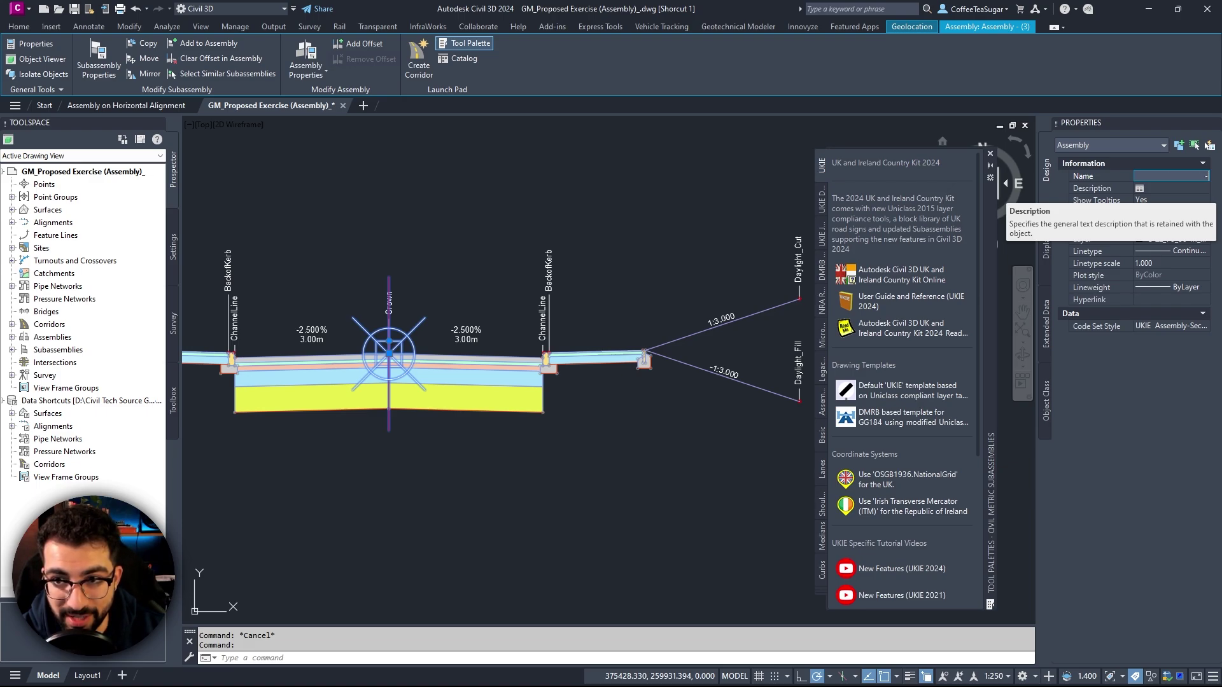
pyautogui.write('L-1V-2F-6CW')
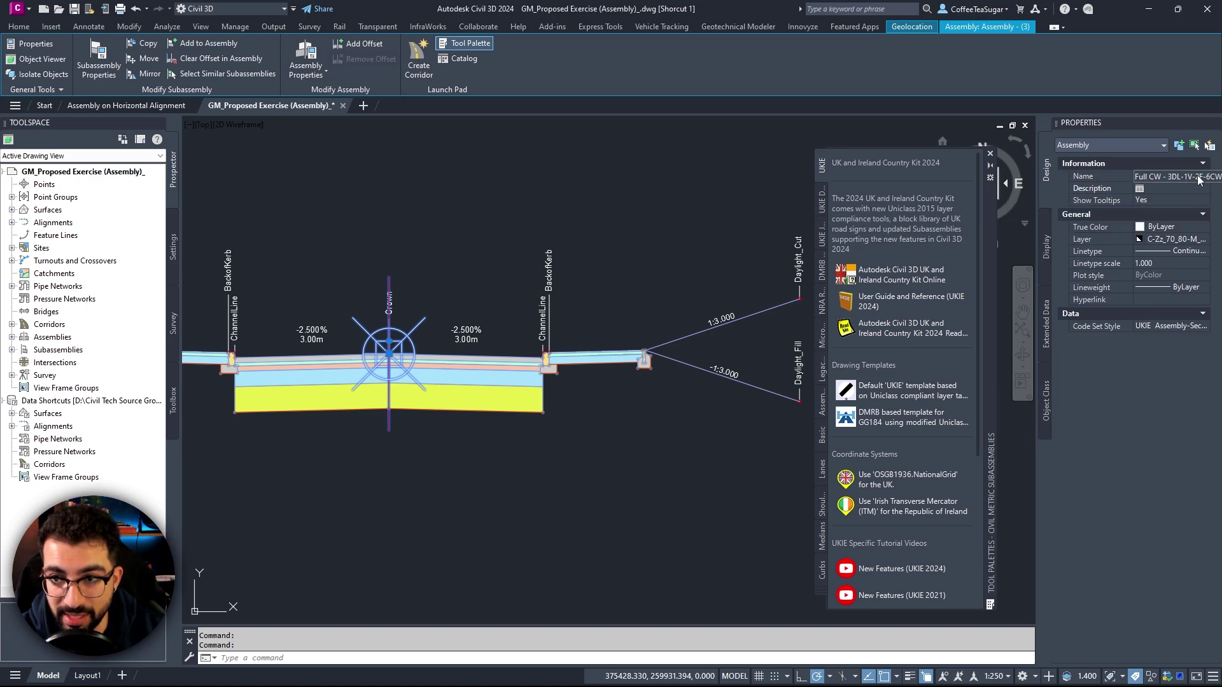
pyautogui.press('Return')
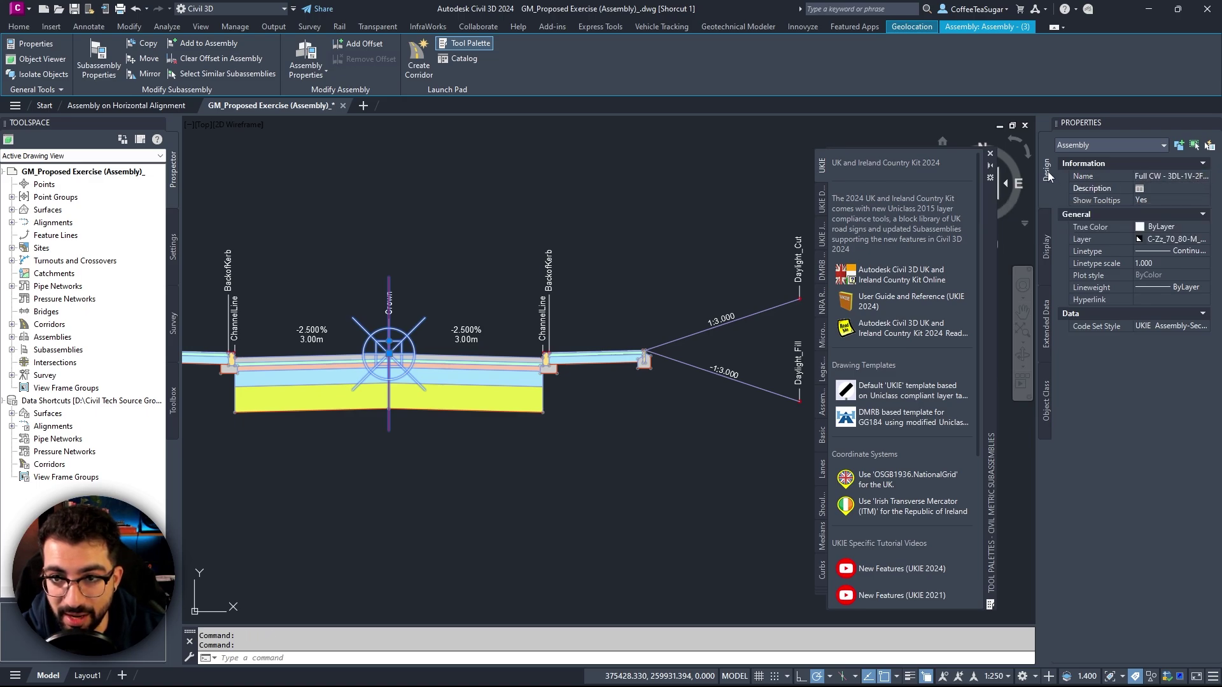
pyautogui.moveTo(1039, 174); pyautogui.dragTo(1002, 174)
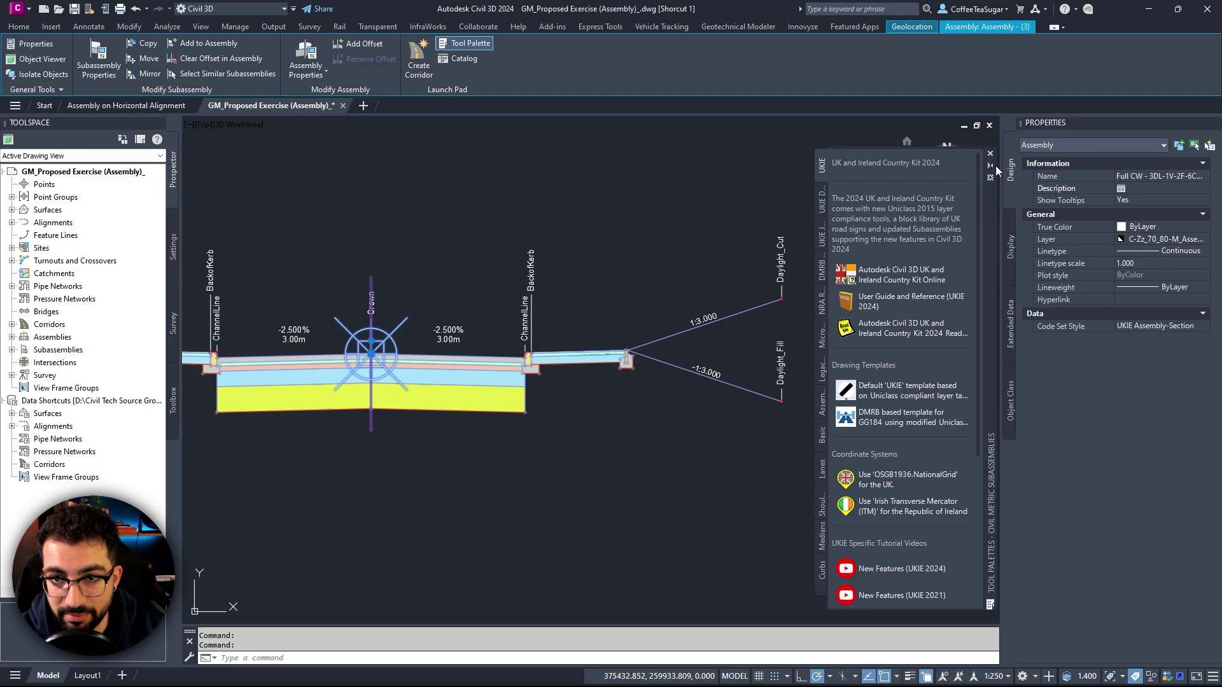
pyautogui.moveTo(1001, 165); pyautogui.dragTo(937, 164)
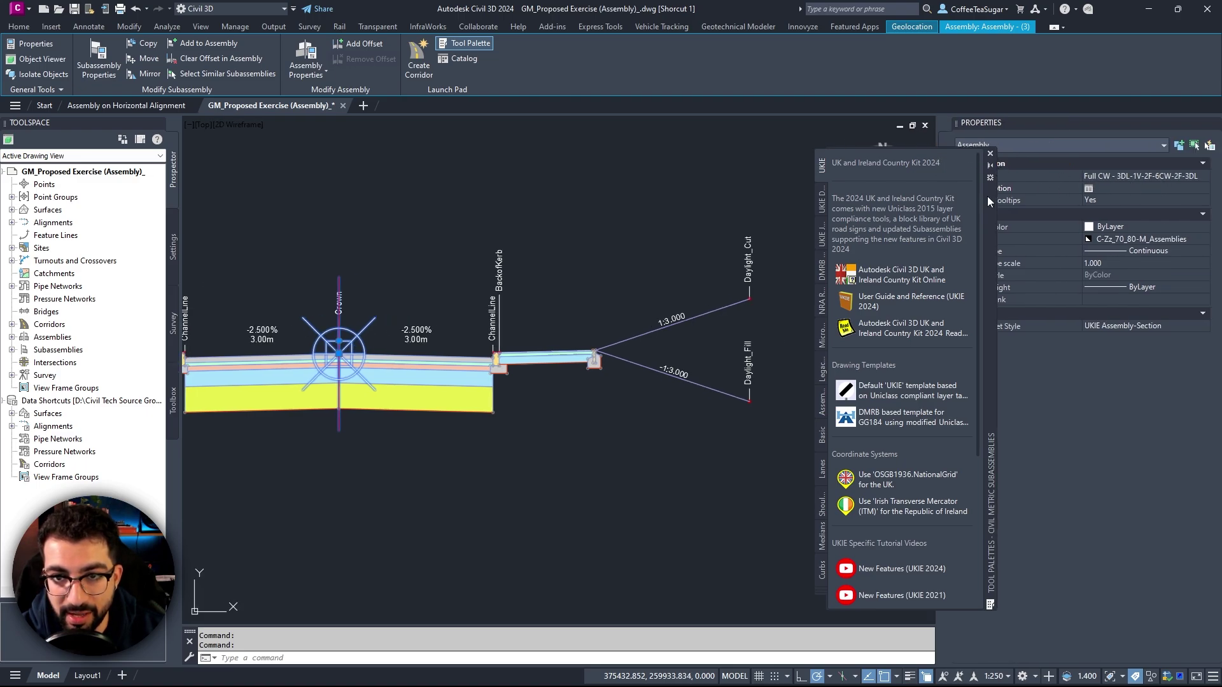
# Step: Enter 'Full Carriageway to BCC Standard' as the assembly's description and confirm it
pyautogui.click(1185, 189)
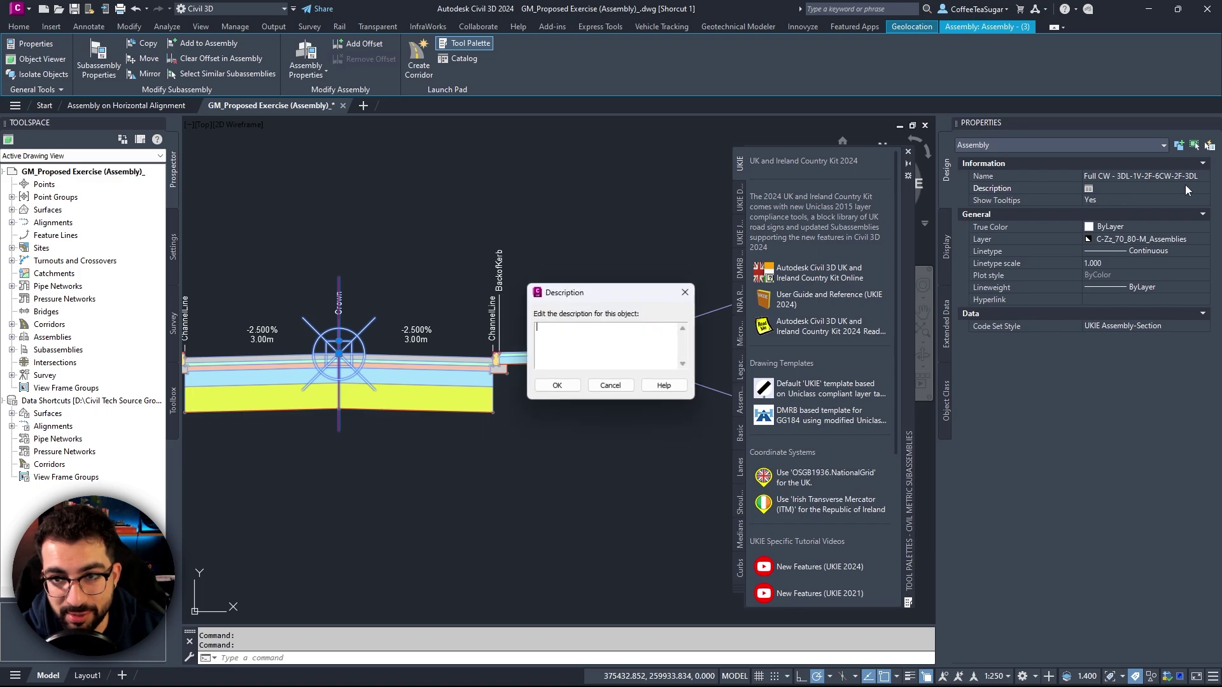
pyautogui.write('Ful')
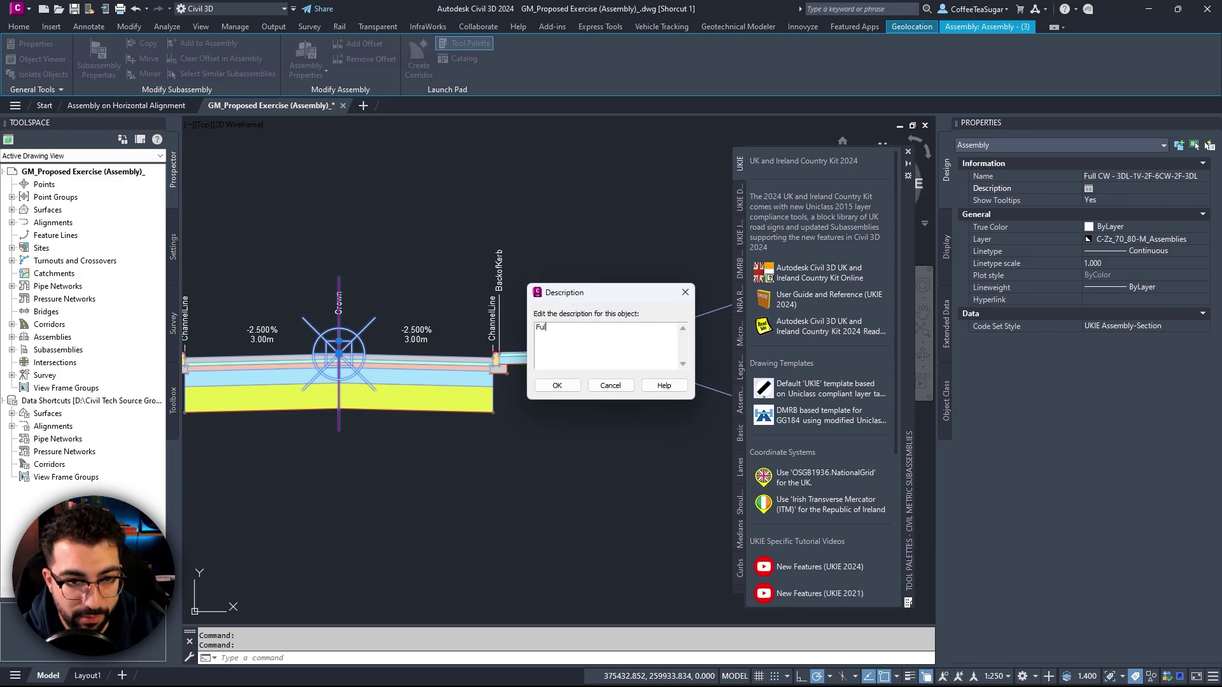
pyautogui.write('l Carriageway to ')
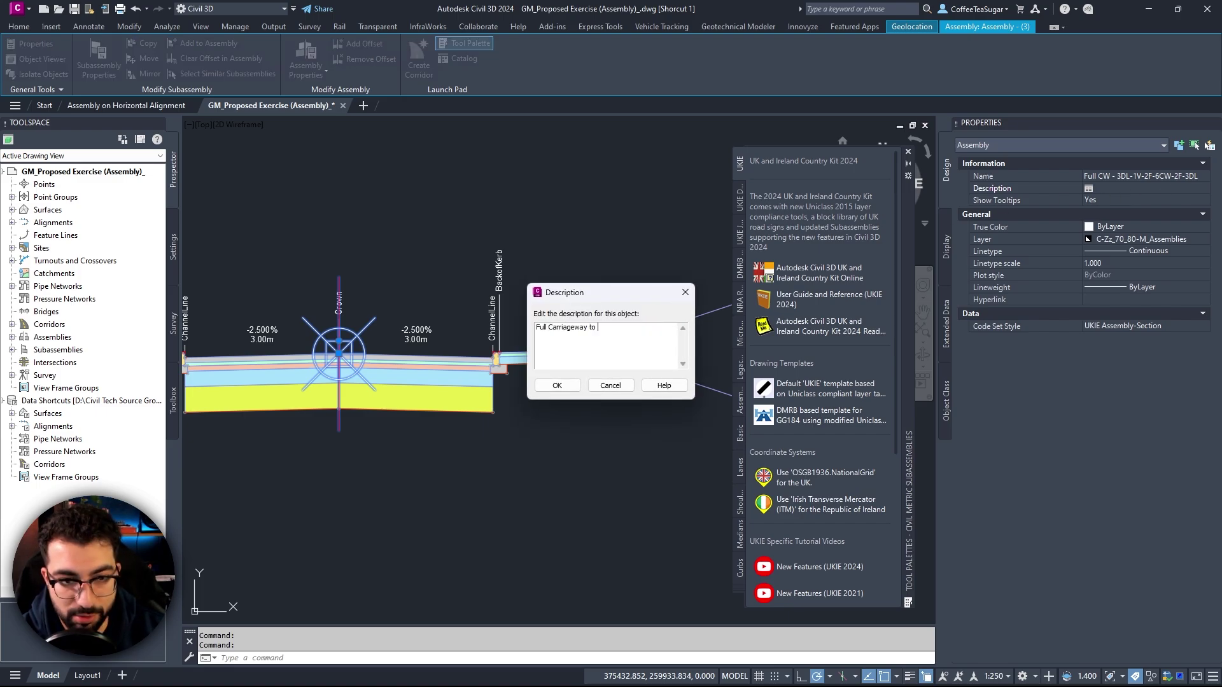
pyautogui.write('BCC Stand')
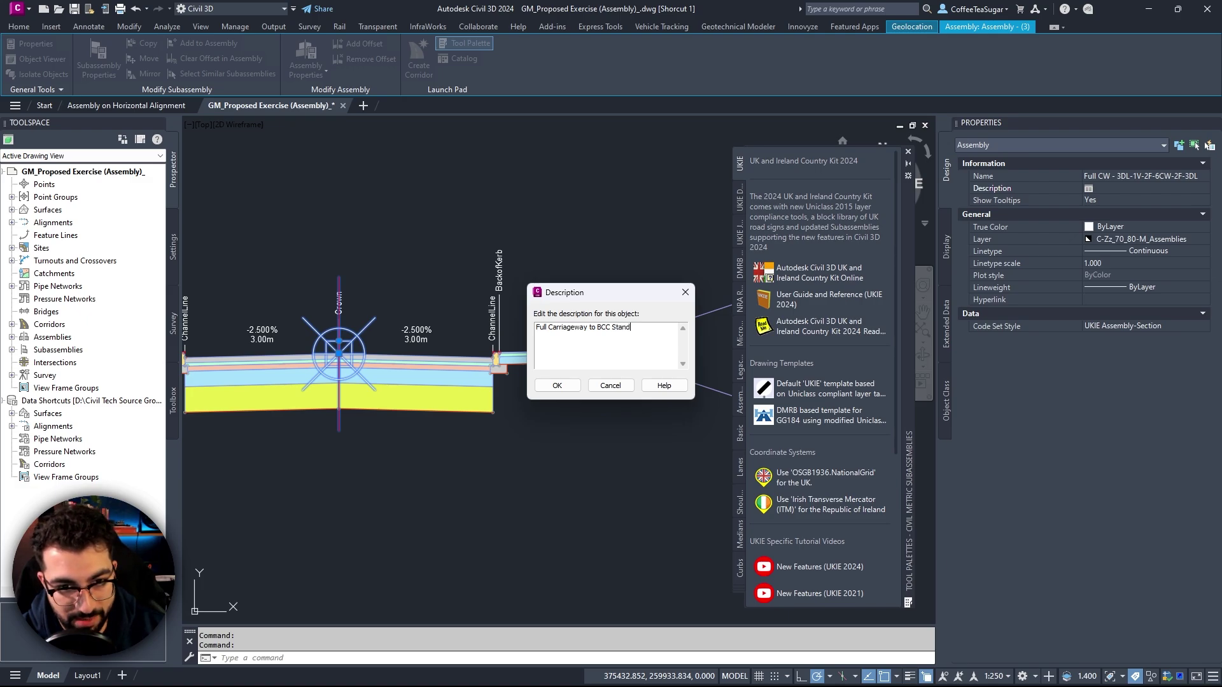
pyautogui.write('ards')
pyautogui.click(556, 385)
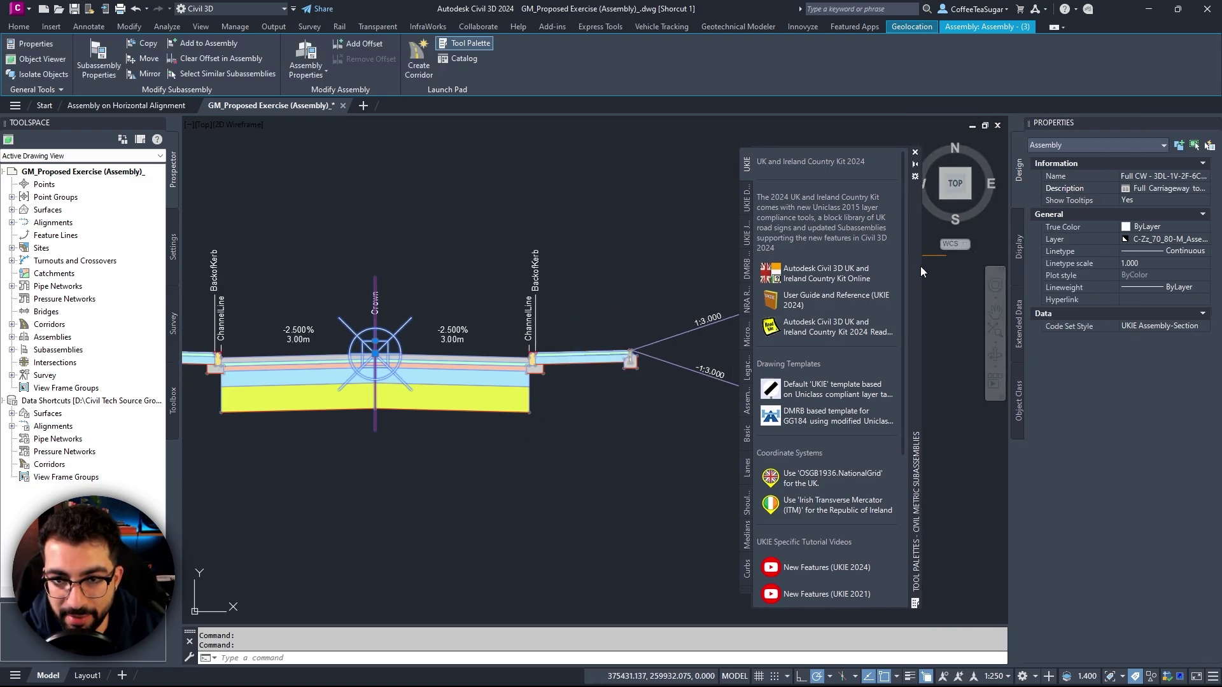
pyautogui.scroll(-2, 784, 261)
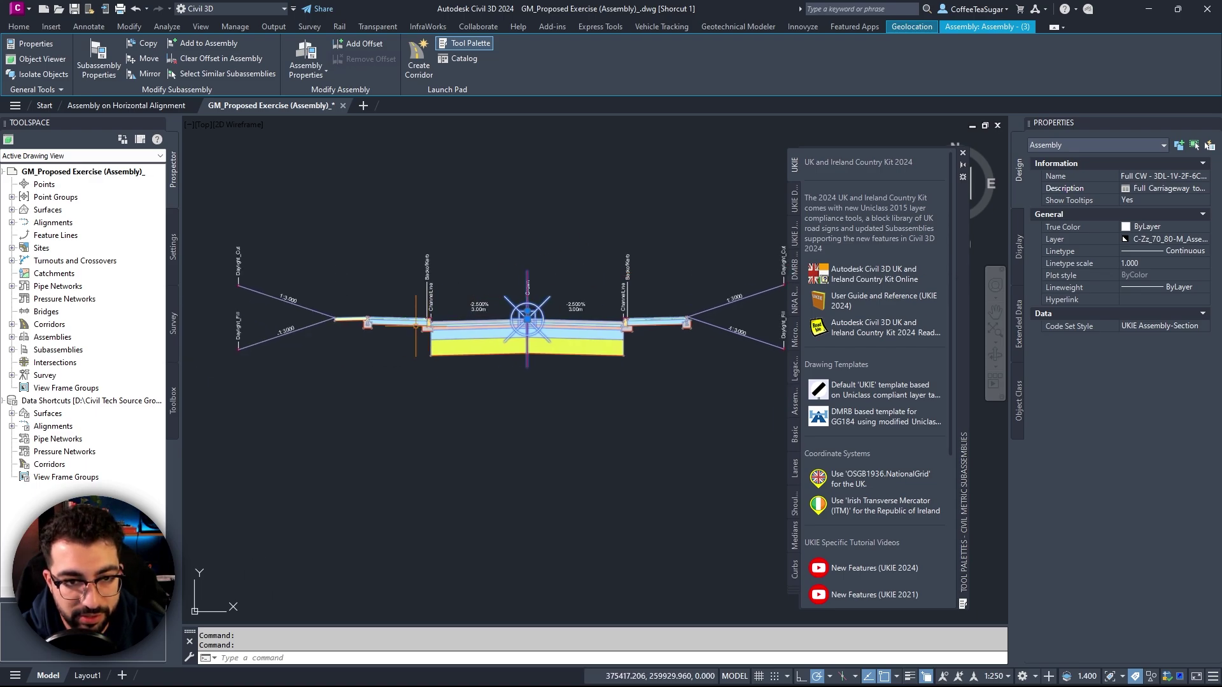
pyautogui.press('Escape')
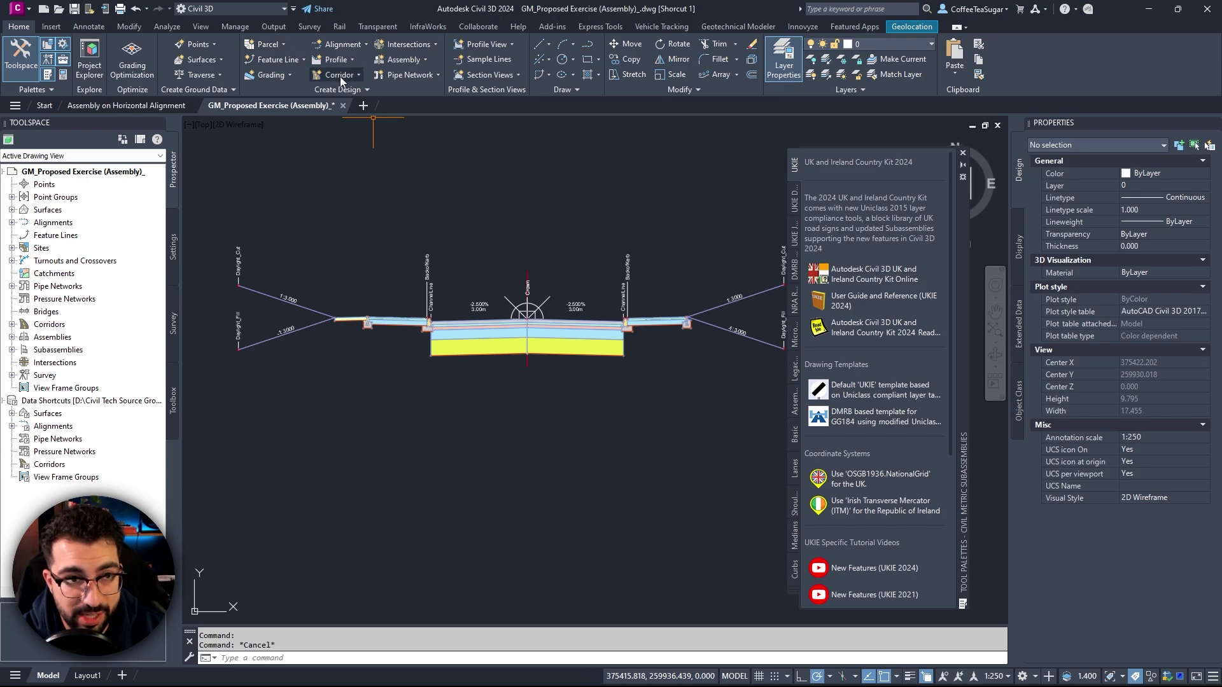
pyautogui.click(316, 80)
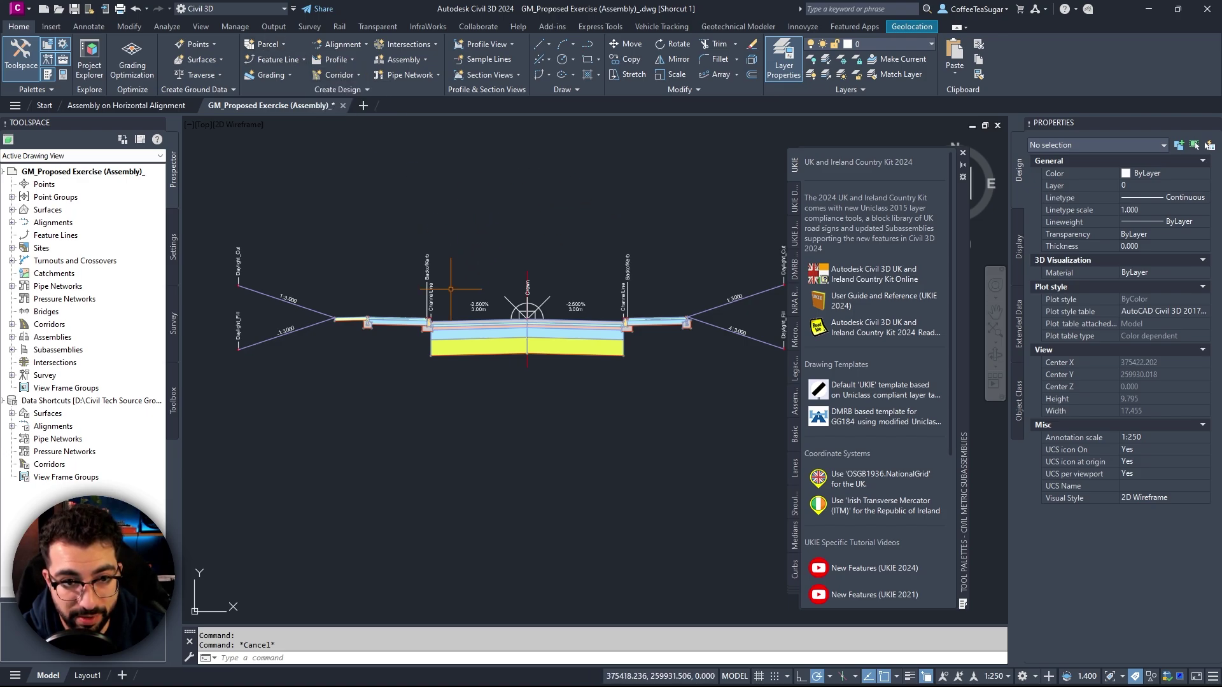